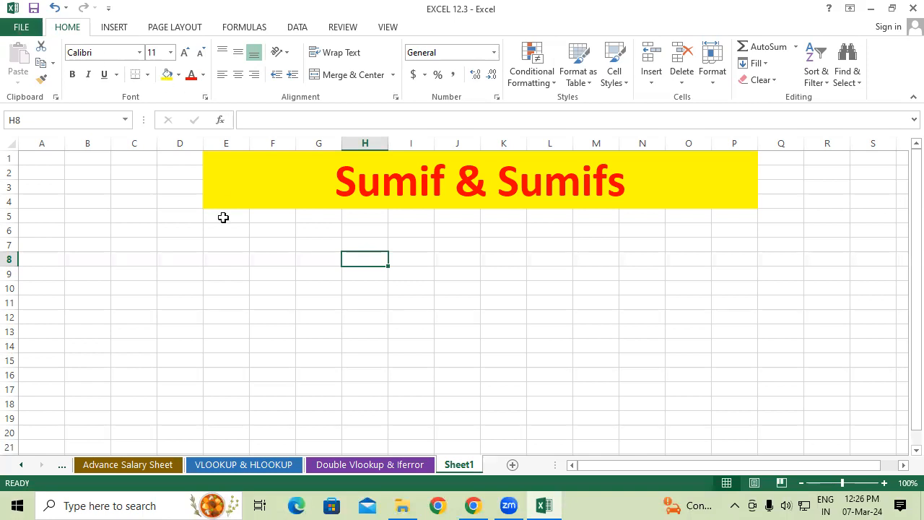
left_click_drag(224, 217, 226, 347)
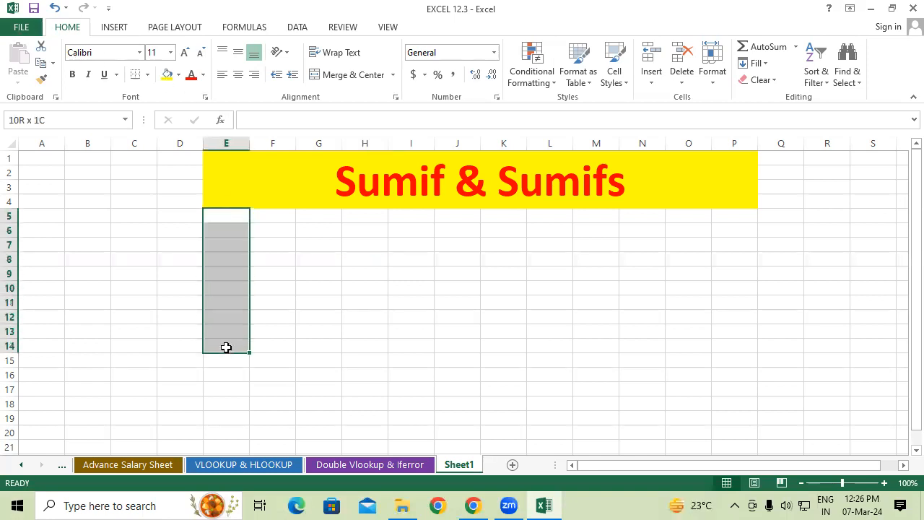
left_click(281, 308)
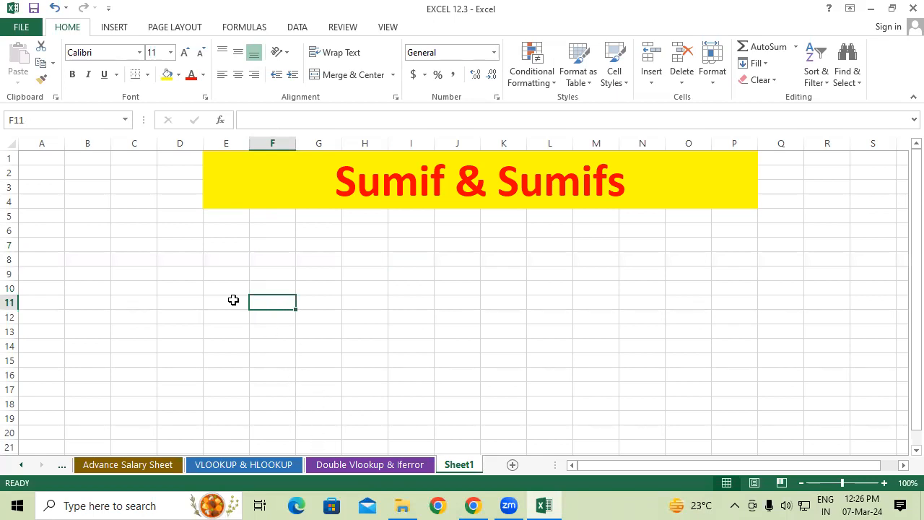
left_click(181, 247)
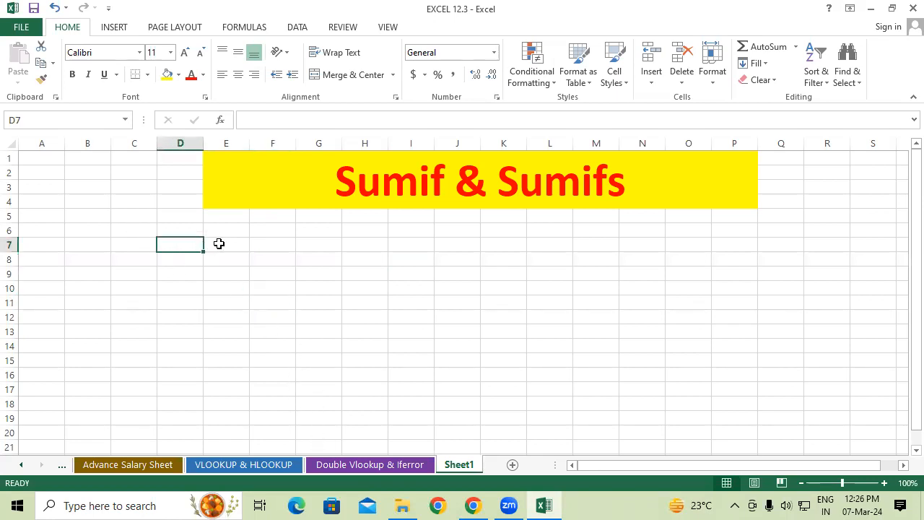
Copy the table from ID NO to TOTAL AMOUNT, C7:I17, on the VLOOKUP & HLOOKUP sheet
left_click(210, 246)
left_click(352, 465)
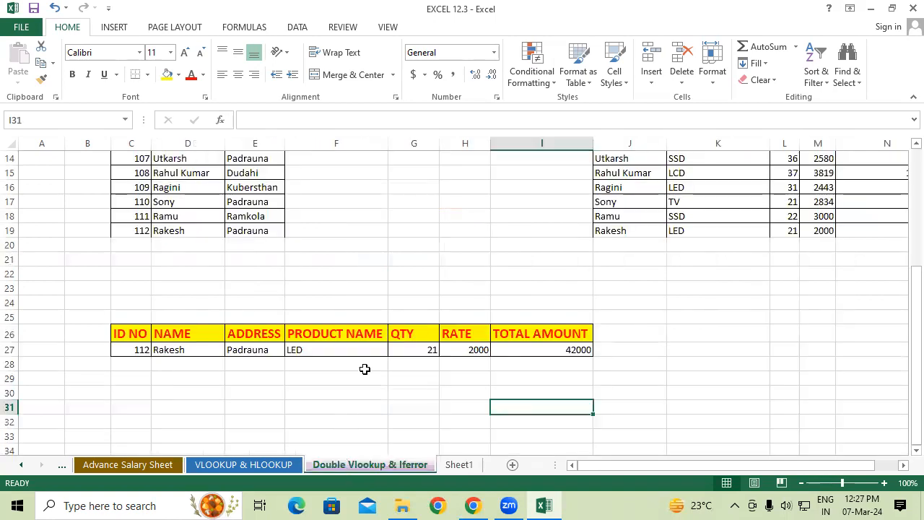
left_click(251, 466)
left_click(416, 303)
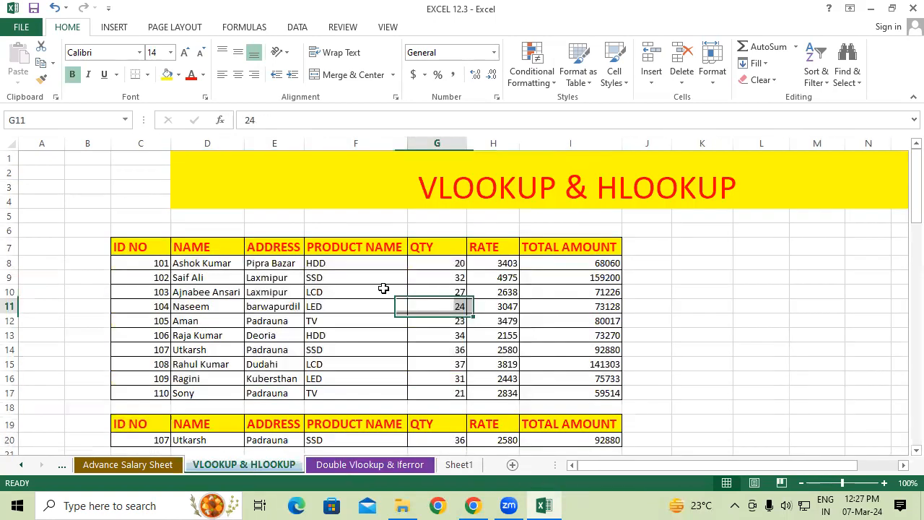
mouse_move(144, 244)
left_mouse_down()
mouse_move(353, 378)
mouse_move(593, 393)
left_mouse_up()
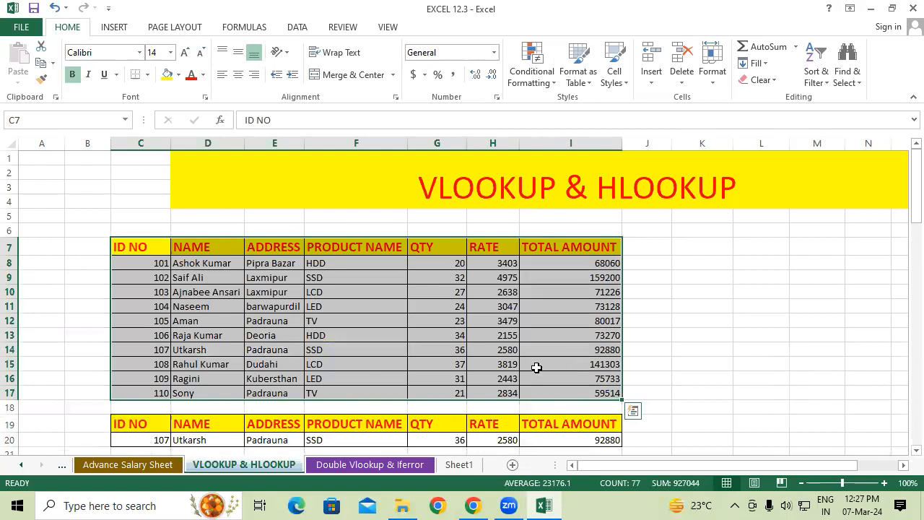
key("ctrl+c")
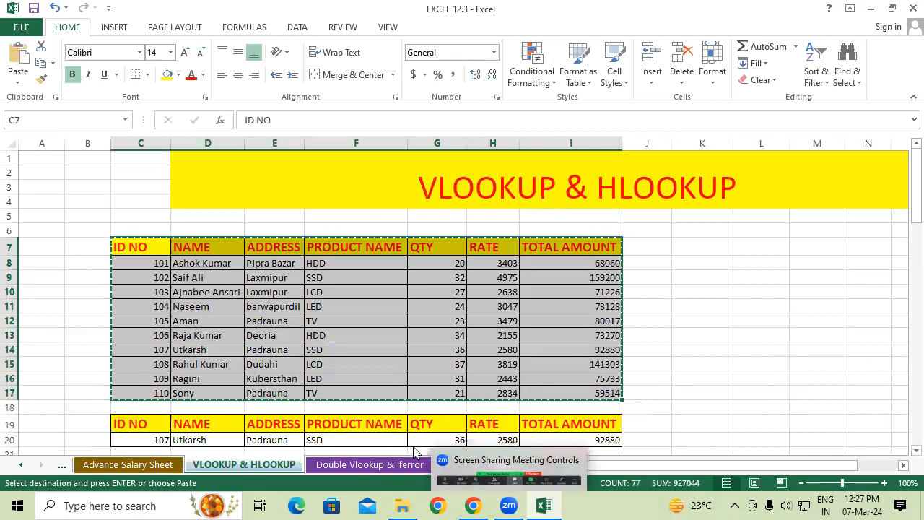
Paste the copied table into Sheet1 starting at cell E7 and autofit its column widths
left_click(460, 465)
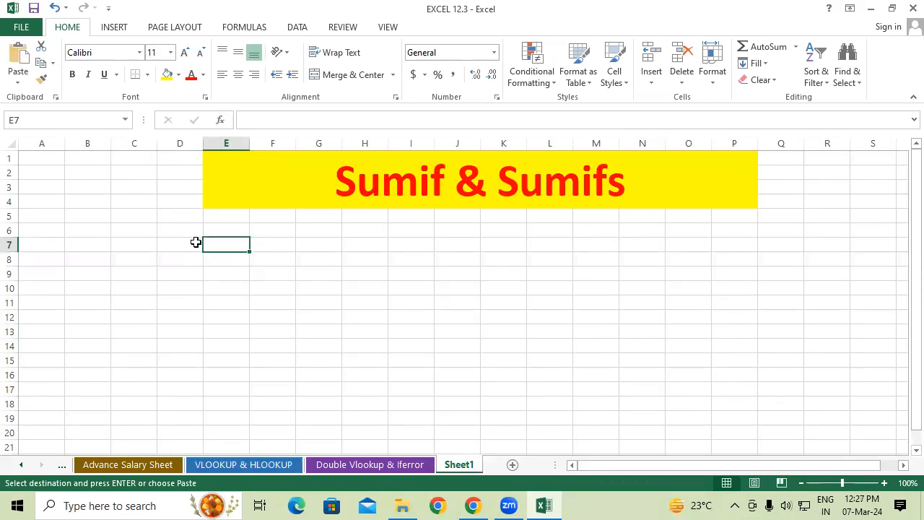
key("ctrl+v")
left_click_drag(238, 143, 528, 143)
double_click(528, 143)
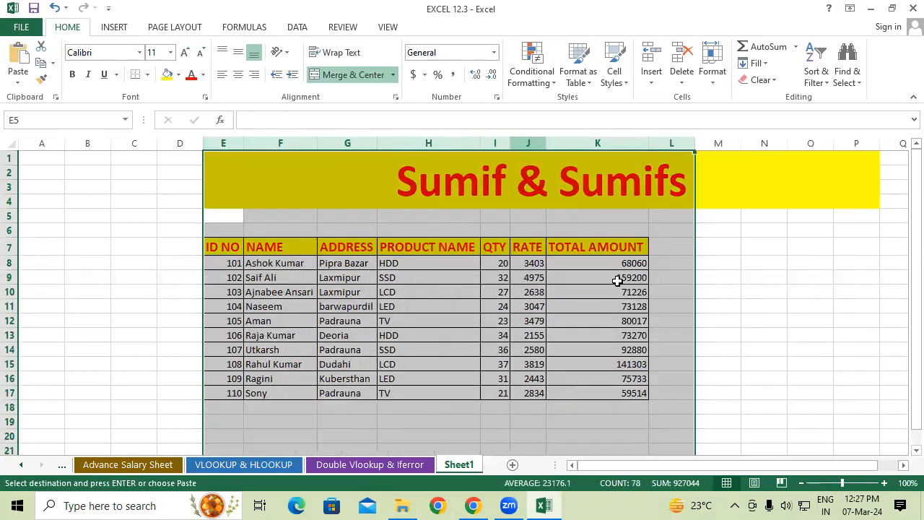
left_click(689, 332)
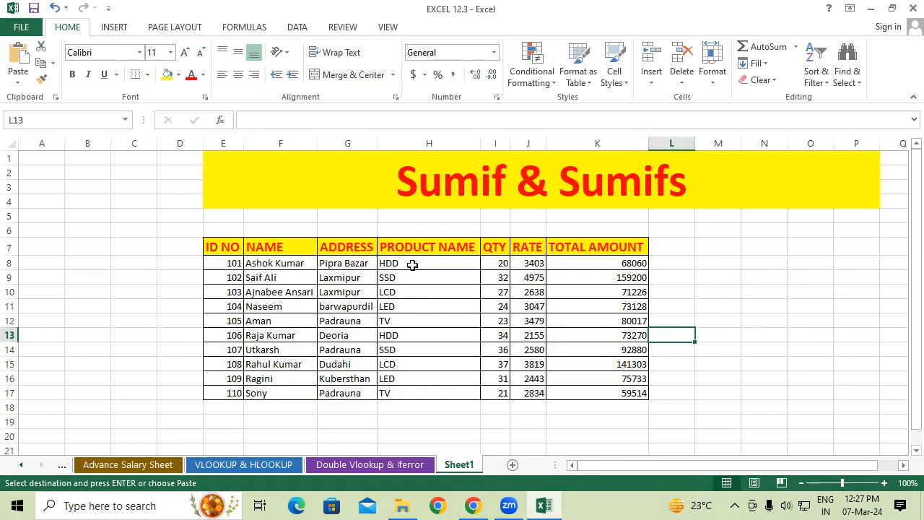
left_click(502, 263)
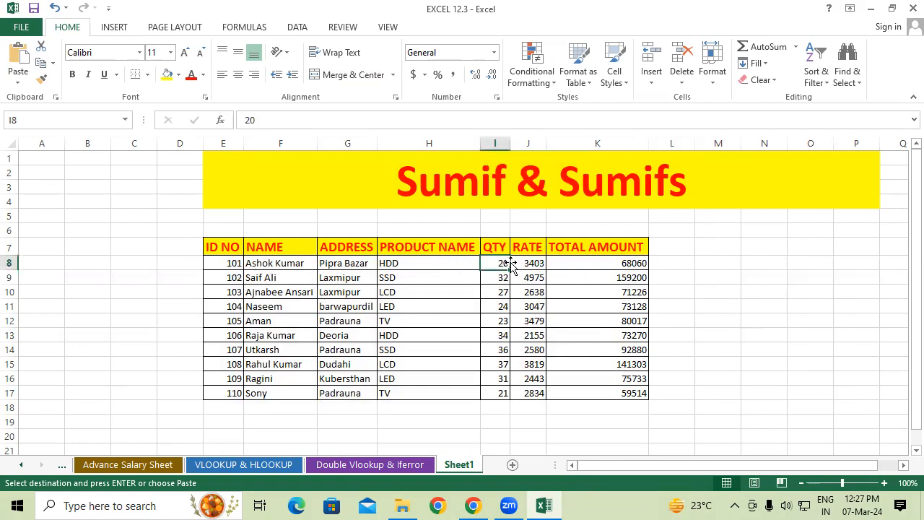
left_click(529, 262)
left_click(627, 263)
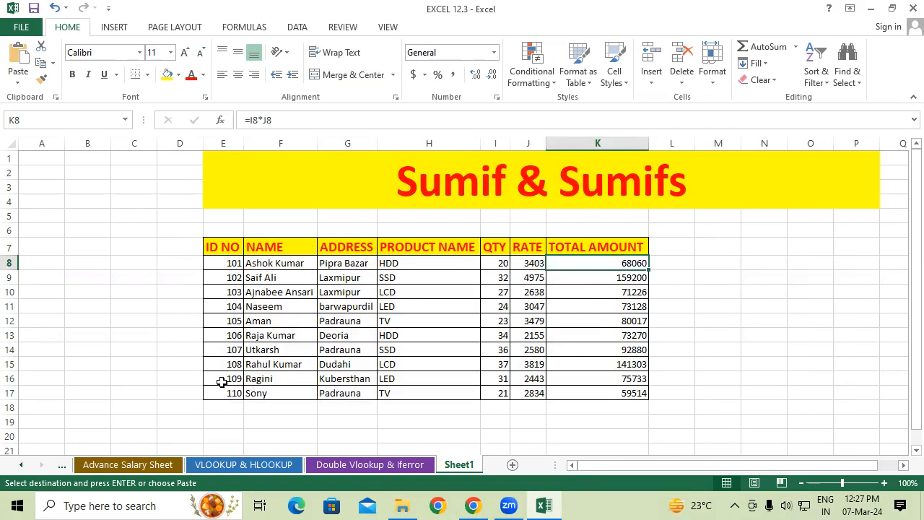
Try filling the data rows E8:K17 down to row 37, and undo the fill
left_click_drag(233, 263, 643, 379)
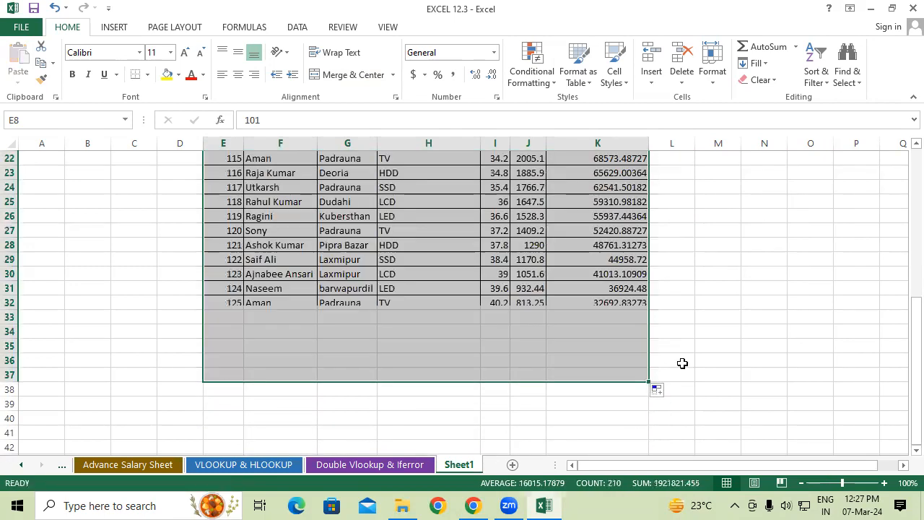
left_click(748, 342)
scroll(715, 362, "up", 2)
scroll(701, 369, "up", 4)
scroll(701, 368, "up", 1)
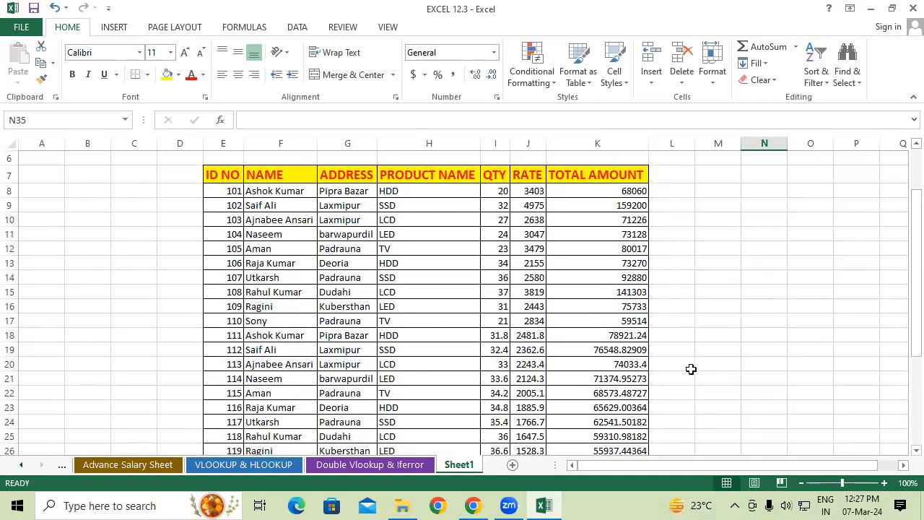
key("ctrl+z")
scroll(253, 309, "up", 2)
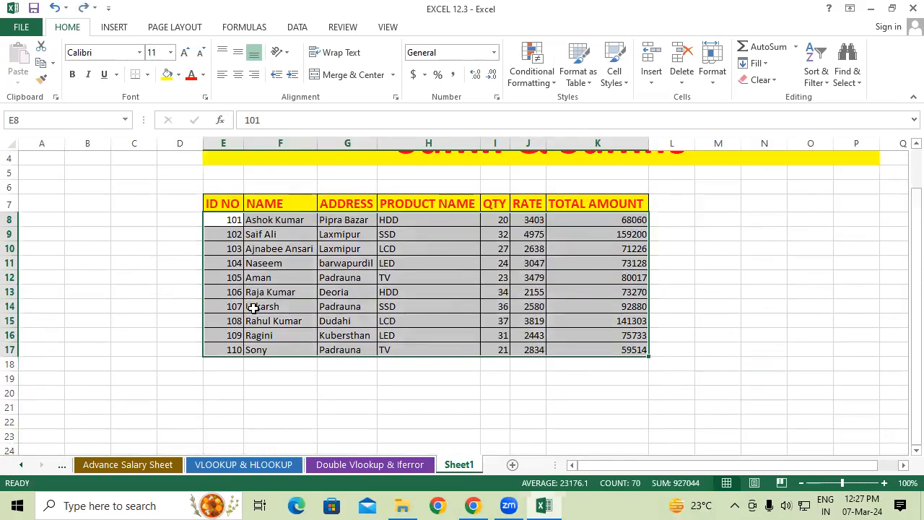
Try filling the whole table including its header row down to row 26, and undo it
left_click(223, 219)
left_click_drag(223, 219, 234, 236)
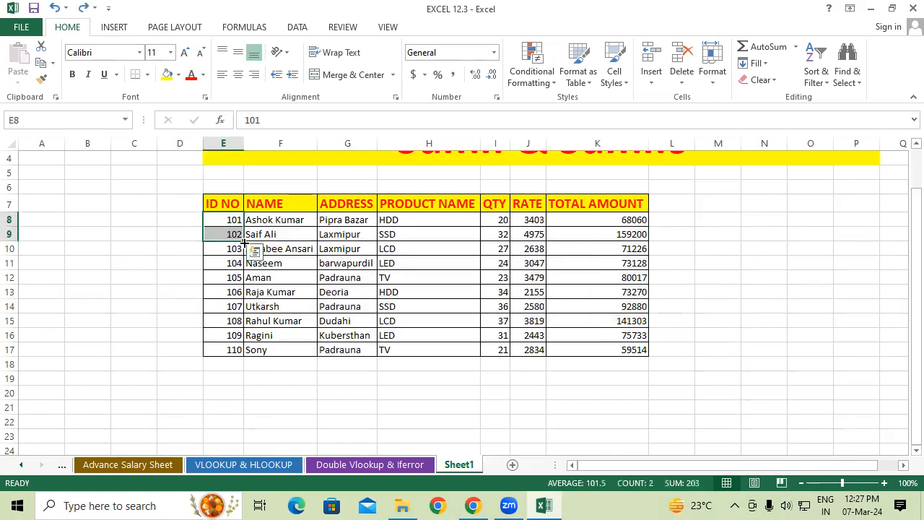
left_click(327, 234)
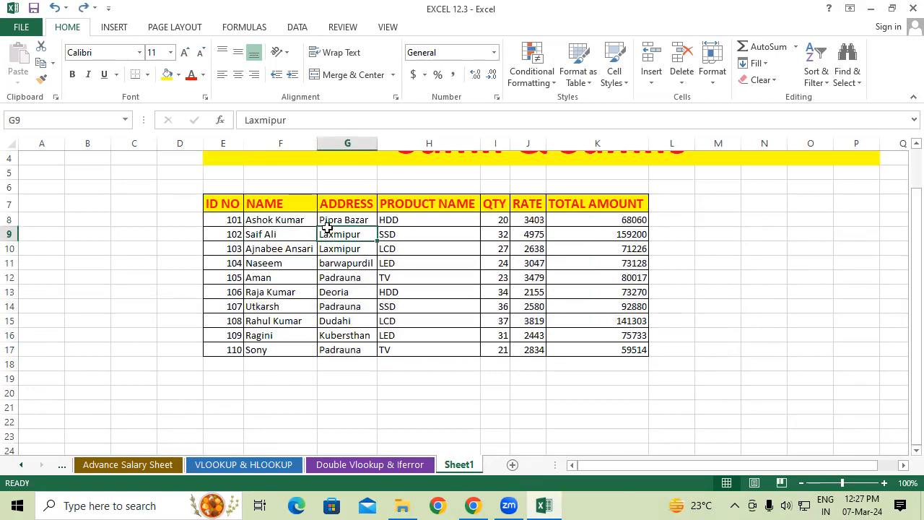
left_click(233, 204)
left_click_drag(248, 222, 650, 430)
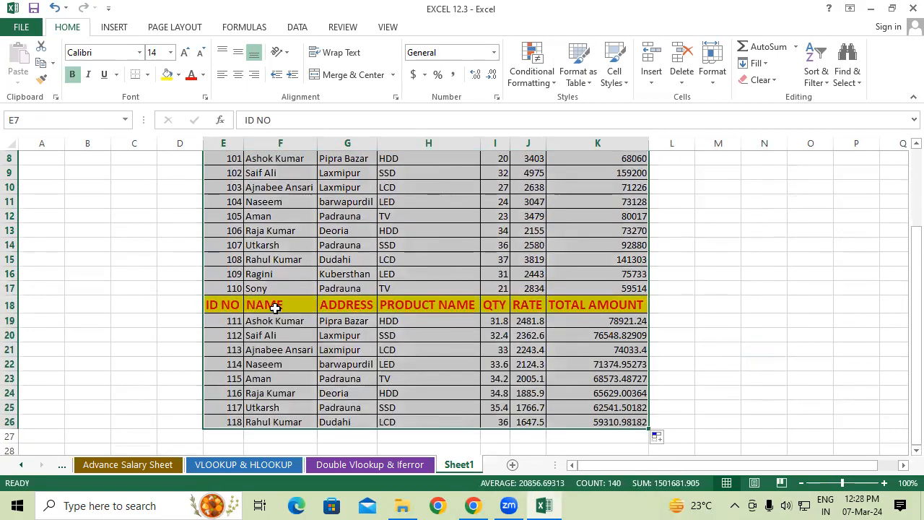
key("ctrl+z")
Extend the table by filling data rows E8:K17, without the header, down to row 37
left_click_drag(223, 262, 620, 436)
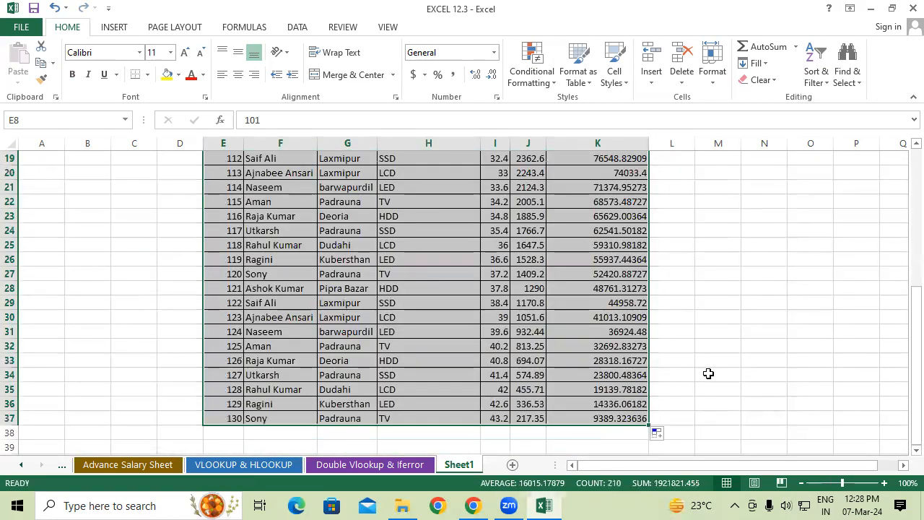
left_click(708, 373)
scroll(411, 339, "up", 3)
scroll(529, 326, "up", 2)
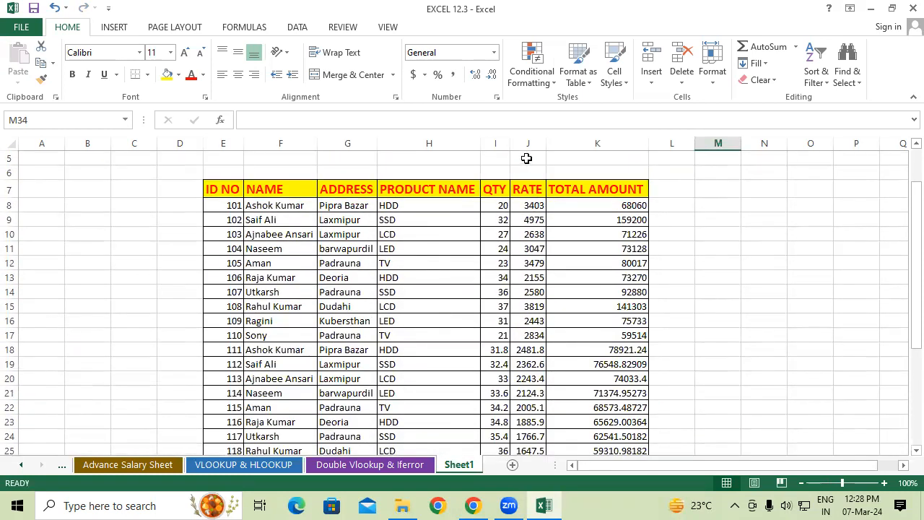
Format the RATE values in J8:J37 to show no decimal places
left_click(528, 143)
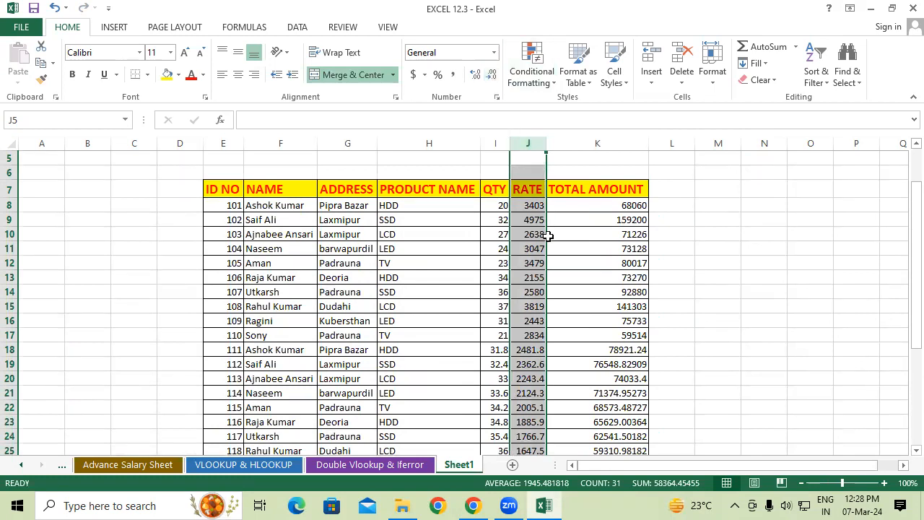
left_click_drag(537, 204, 524, 302)
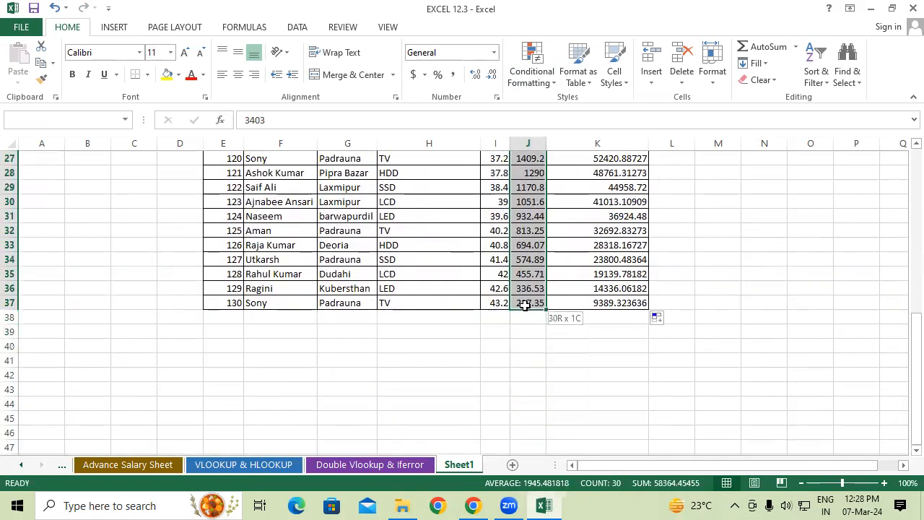
scroll(542, 302, "up", 2)
left_click(476, 76)
left_click(475, 75)
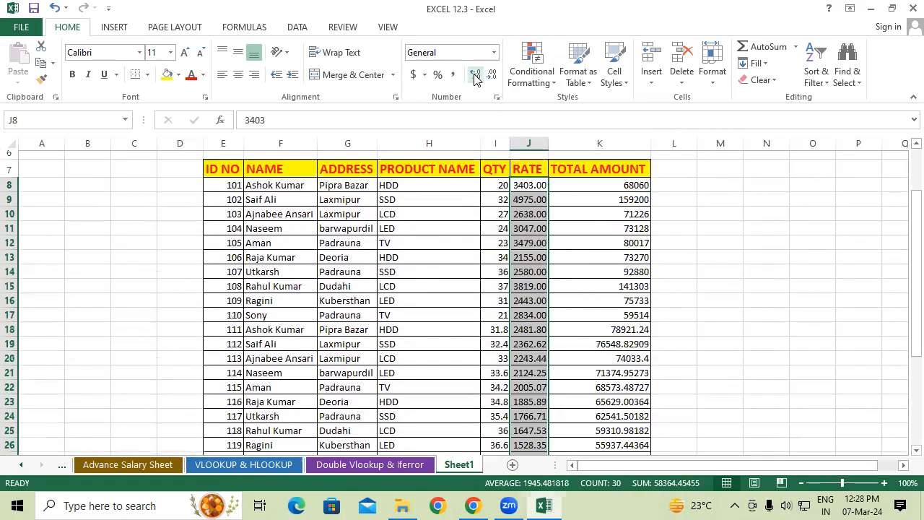
left_click(491, 75)
left_click(492, 75)
Format the TOTAL AMOUNT values in K8:K37 to show no decimal places
left_click(629, 263)
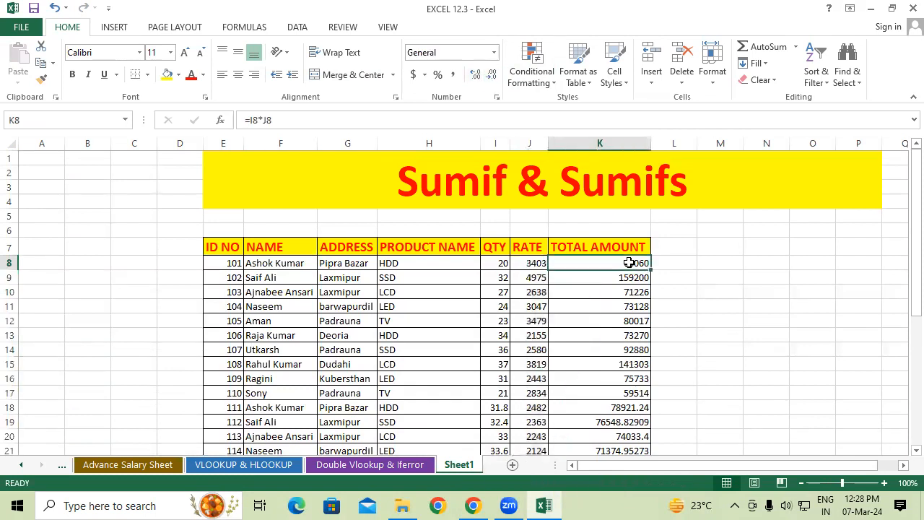
key("ctrl+shift+Down")
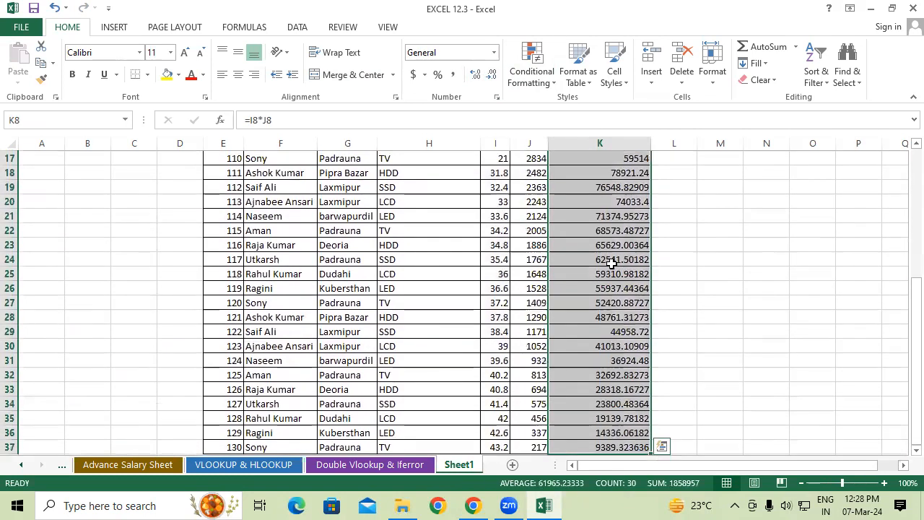
left_click(491, 75)
left_click(491, 76)
left_click(491, 75)
left_click(491, 75)
left_click(491, 75)
left_click(491, 75)
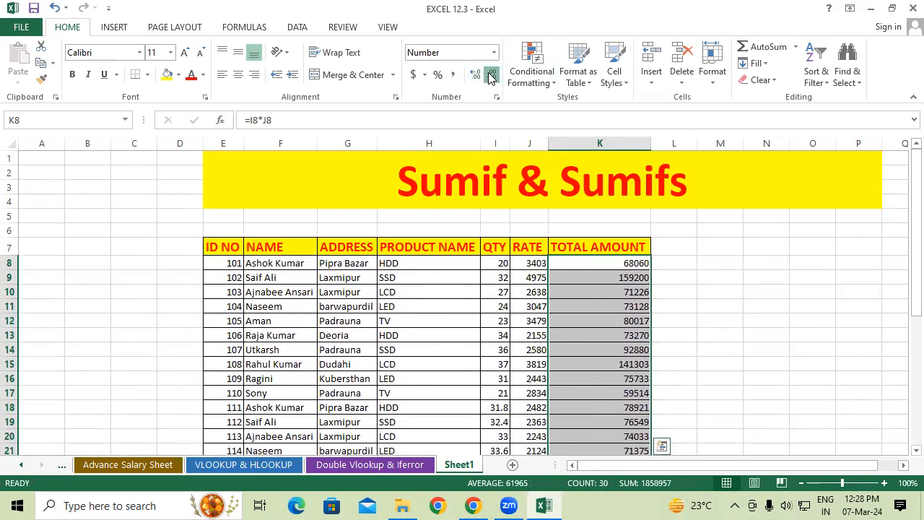
left_click(737, 296)
Enter =RANDBETWEEN(5,15) in the first QTY cell, I8, and fill it down to I37
scroll(737, 296, "down", 6)
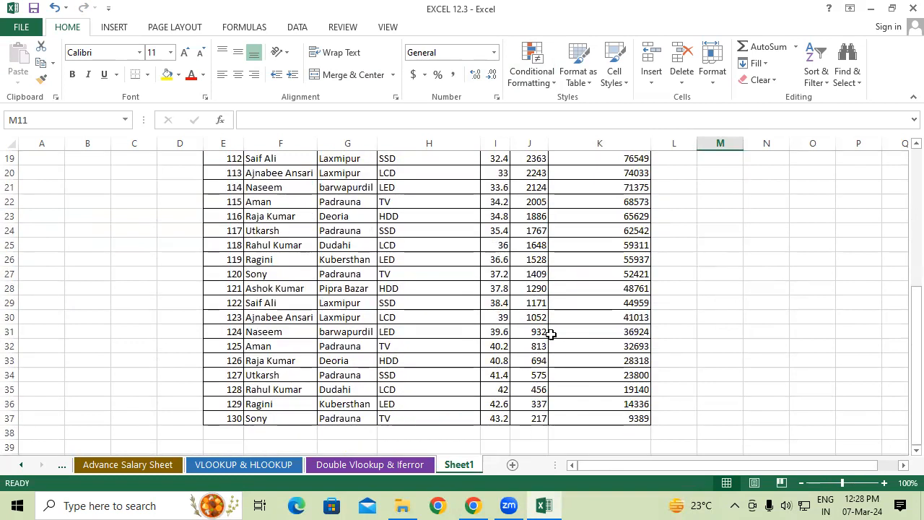
scroll(549, 331, "up", 4)
scroll(541, 327, "up", 1)
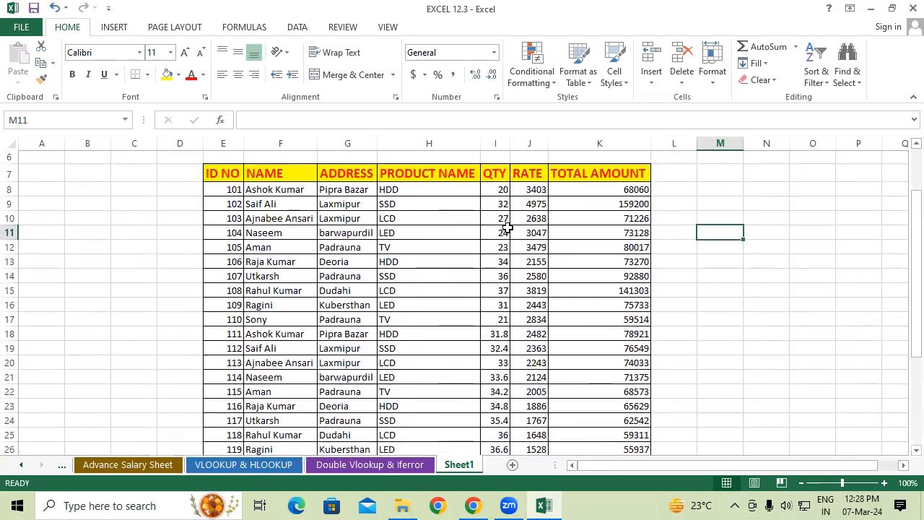
left_click(504, 191)
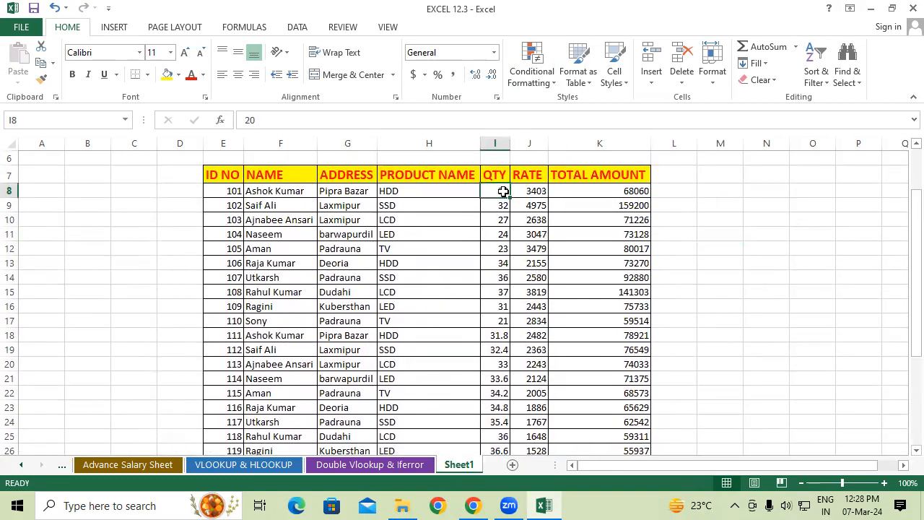
type("=rand")
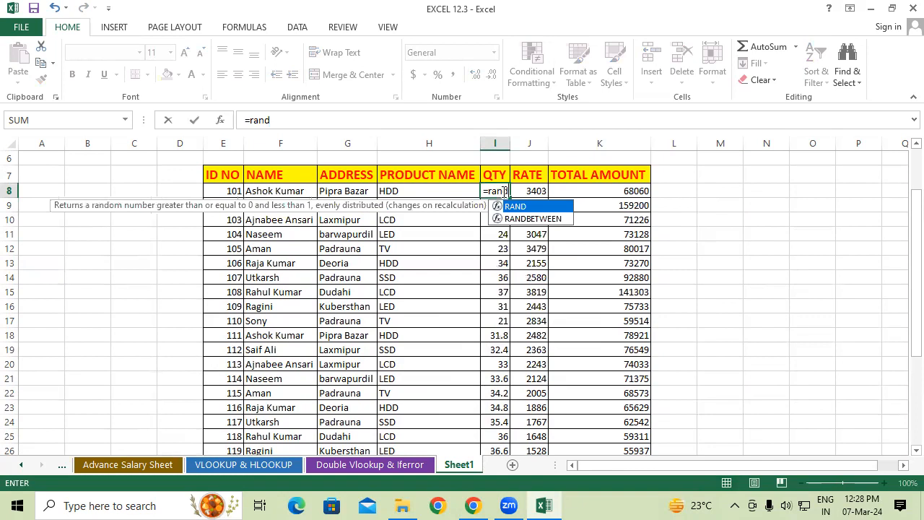
key("Down")
key("Tab")
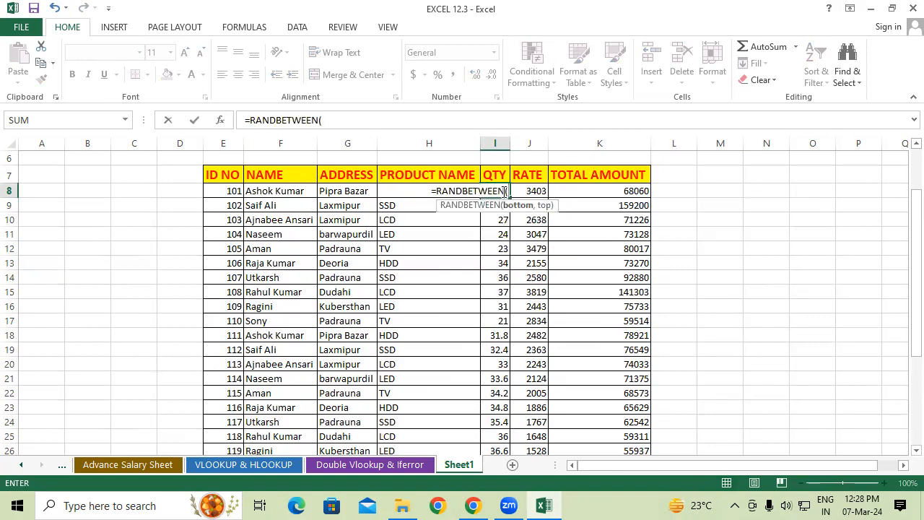
type("5")
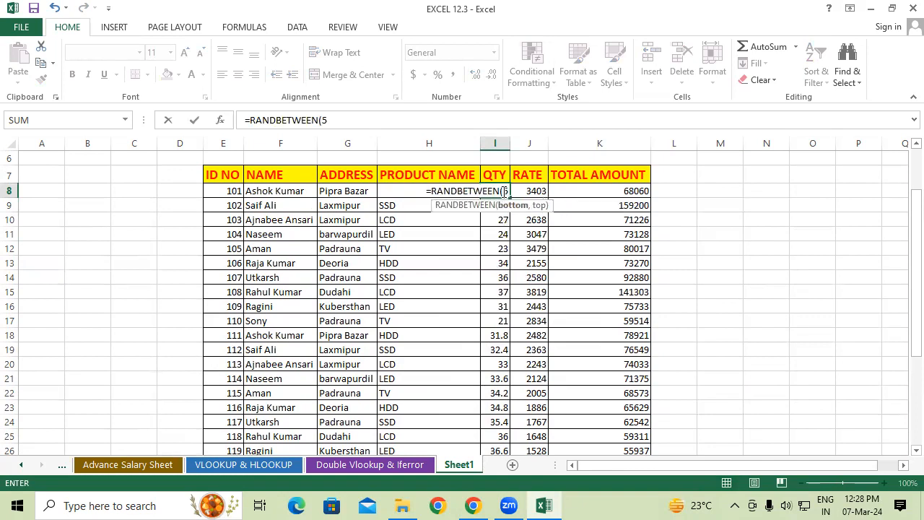
type(",15")
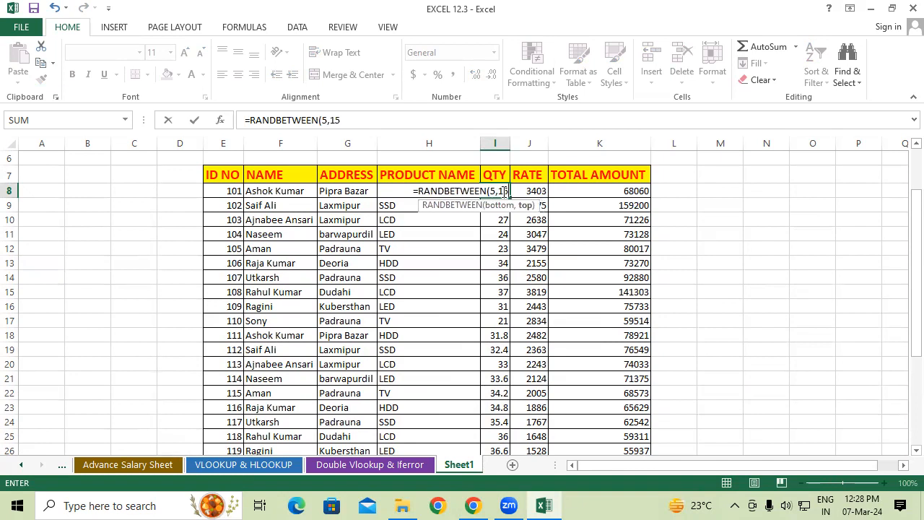
key("Return")
left_click(504, 190)
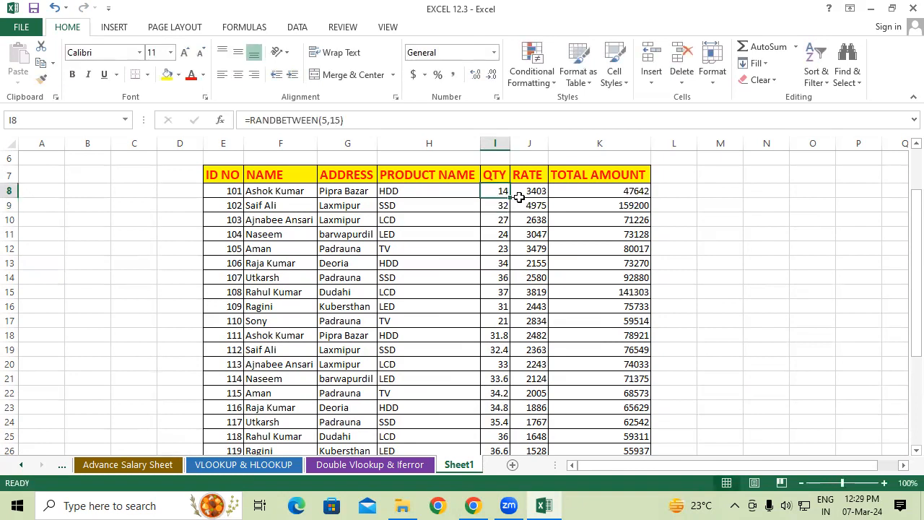
left_click_drag(511, 198, 504, 409)
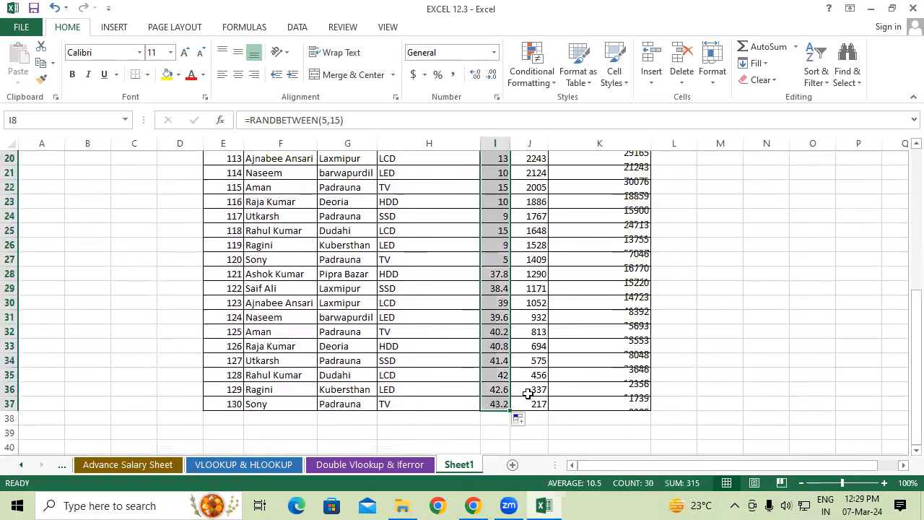
Replace the random QTY formulas in I8:I37 with their fixed values by copying the range and pasting values over it
left_click(567, 373)
scroll(567, 373, "up", 4)
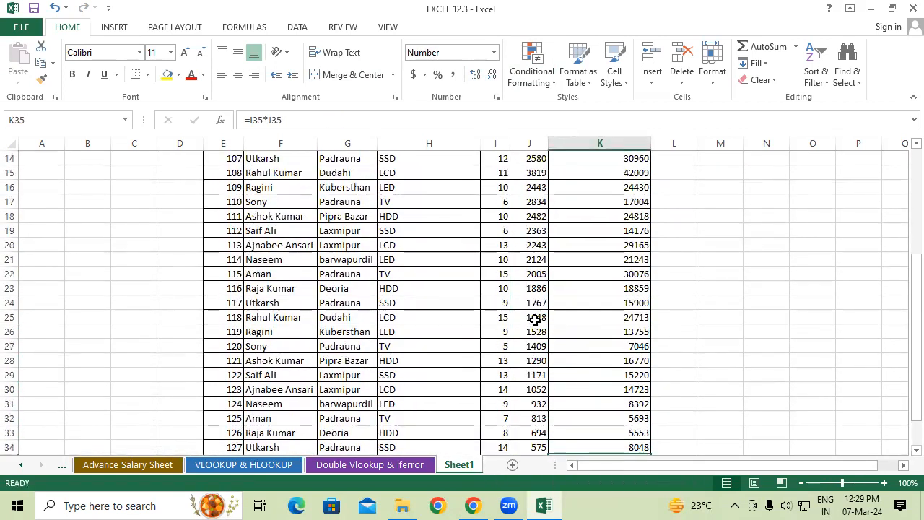
scroll(440, 215, "up", 2)
left_click(497, 190)
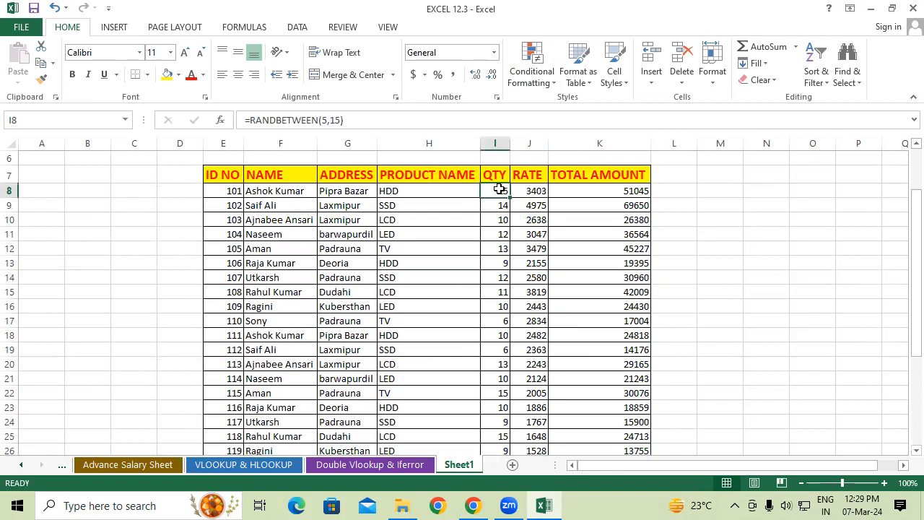
key("ctrl+shift+Down")
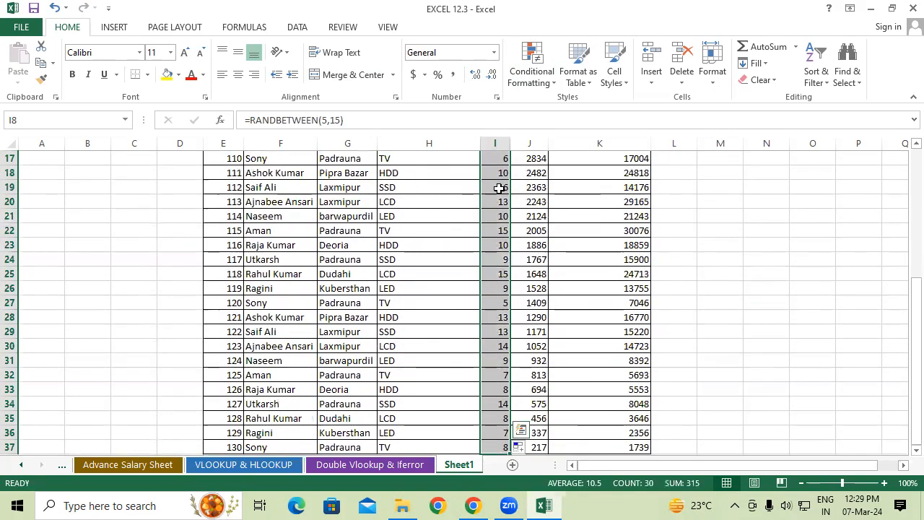
key("ctrl+c")
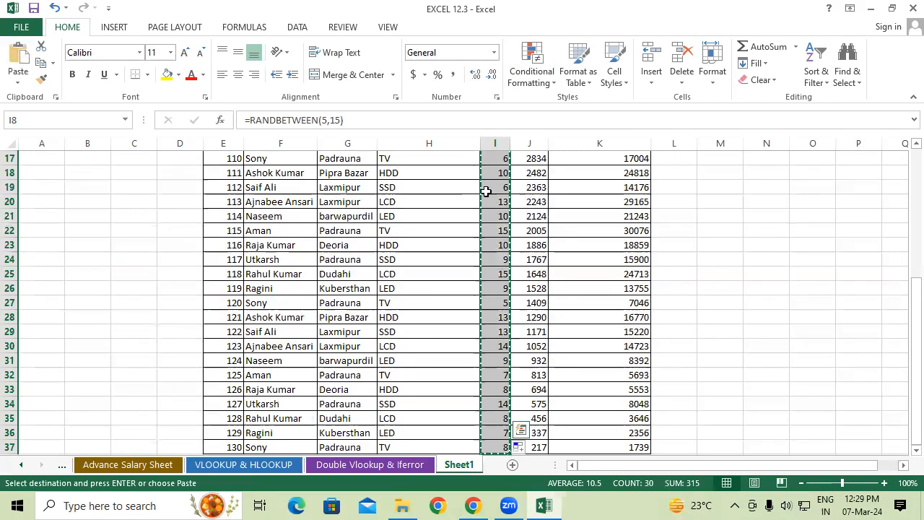
right_click(487, 190)
left_click(539, 256)
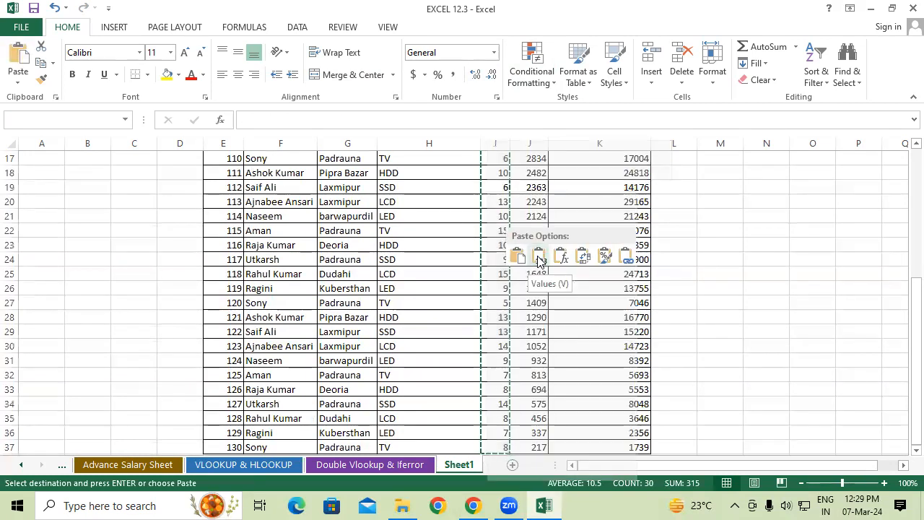
Enter =RANDBETWEEN(100,500) in the first RATE cell, J8, and fill it down to J37
left_click(537, 260)
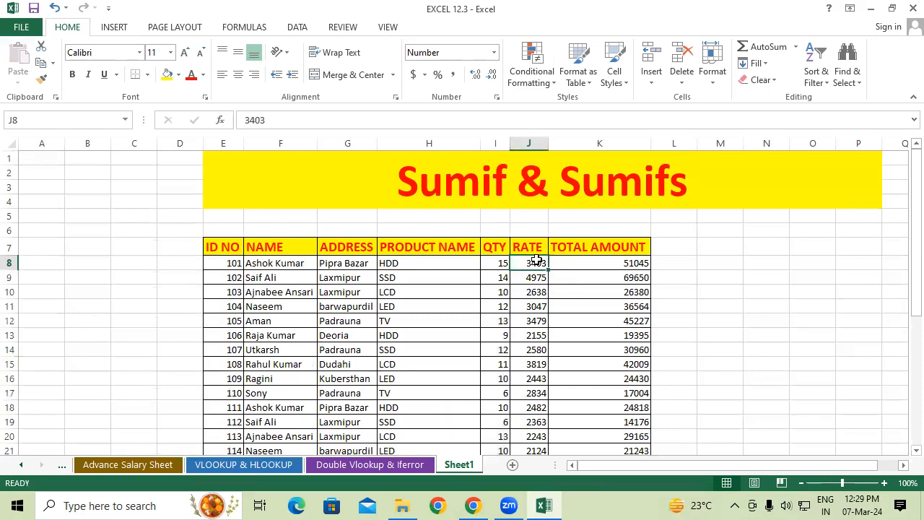
type("=randb")
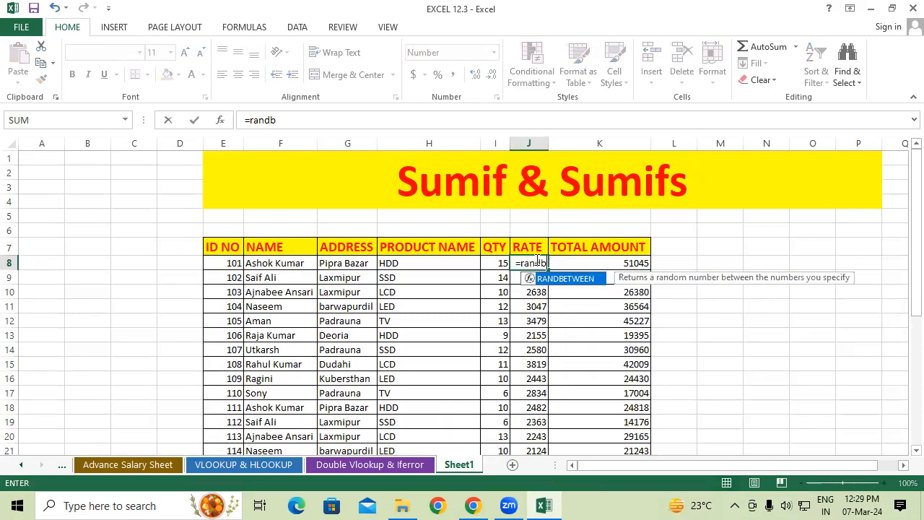
key("Tab")
type("100,500")
key("ctrl+Return")
left_click_drag(551, 270, 551, 370)
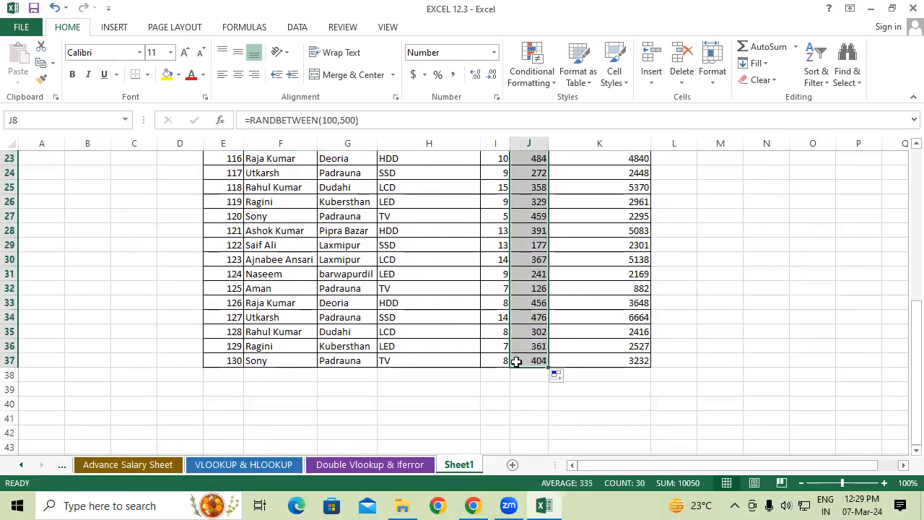
Replace the random RATE formulas in J8:J37 with their fixed values by copying and pasting values in place
key("ctrl+c")
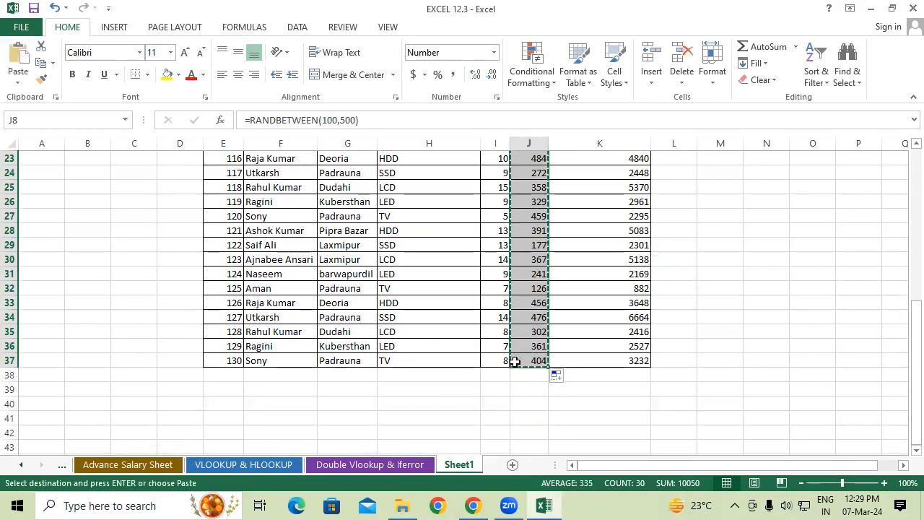
right_click(534, 330)
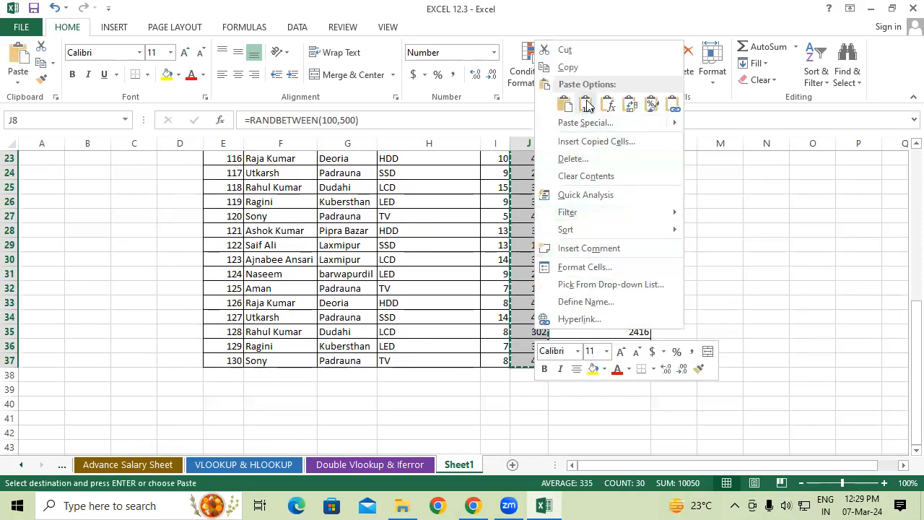
key("Escape")
key("Escape")
Enter =I8*J8 in the first TOTAL AMOUNT cell, K8, and fill it down to K37
scroll(598, 200, "up", 7)
left_click(604, 250)
left_click(603, 264)
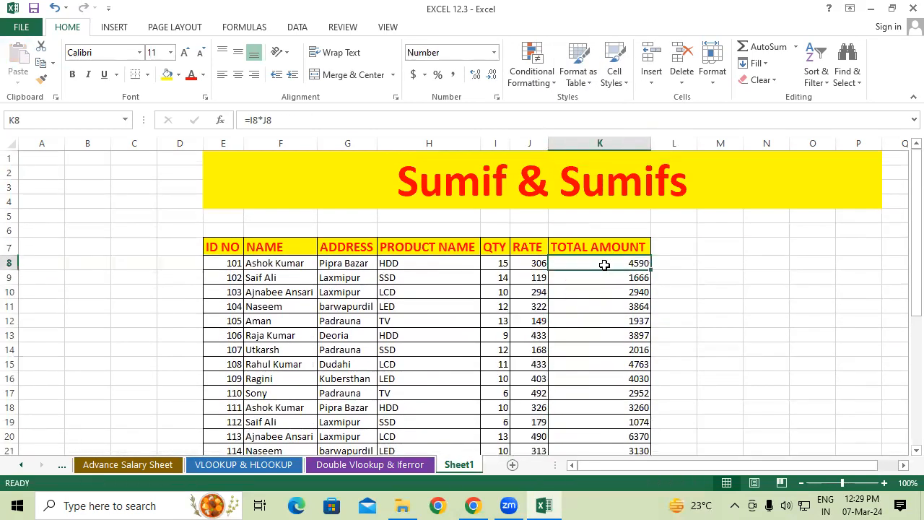
type("=ran")
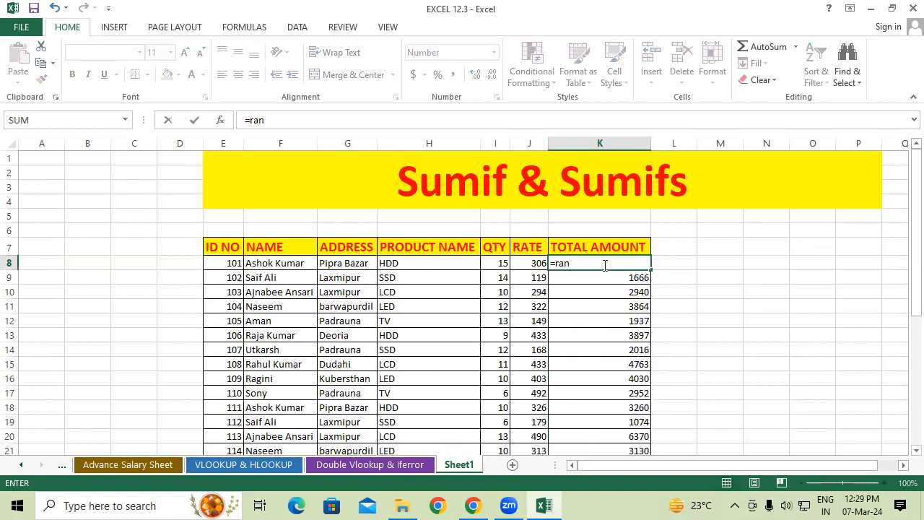
key("Escape")
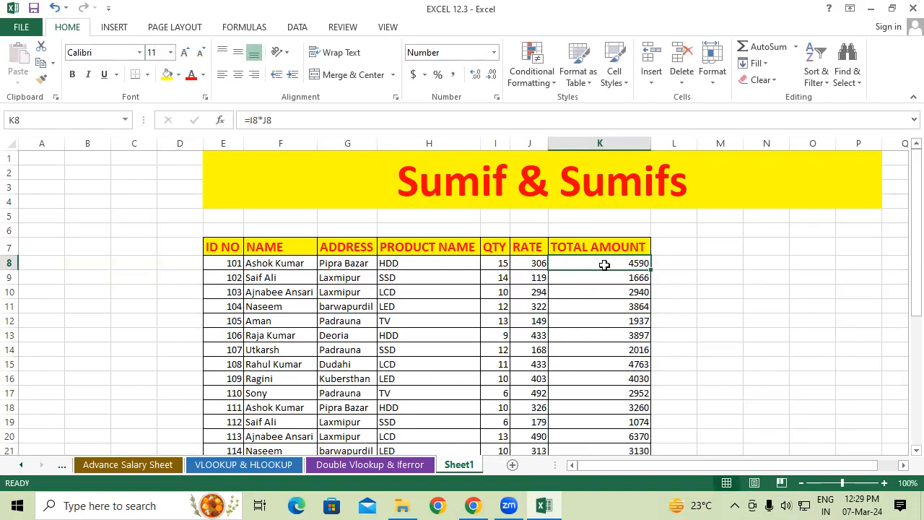
left_click(500, 262)
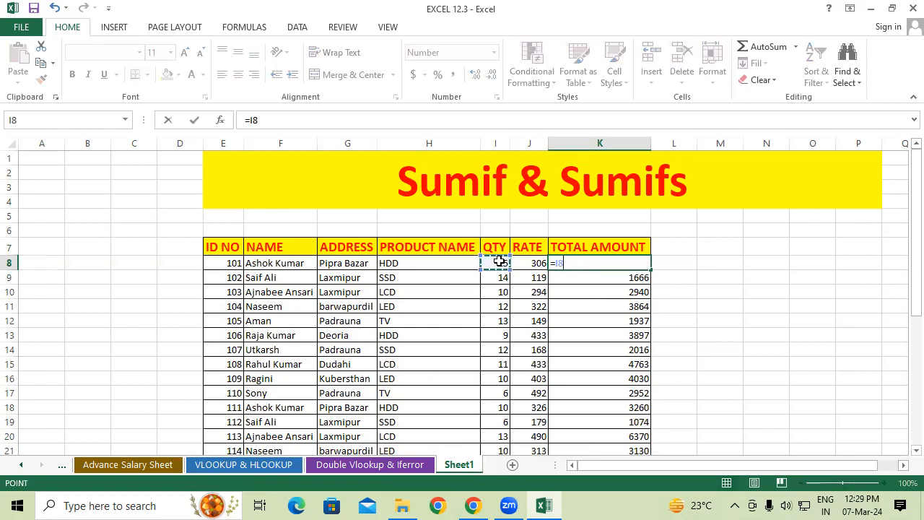
type("*")
left_click(536, 263)
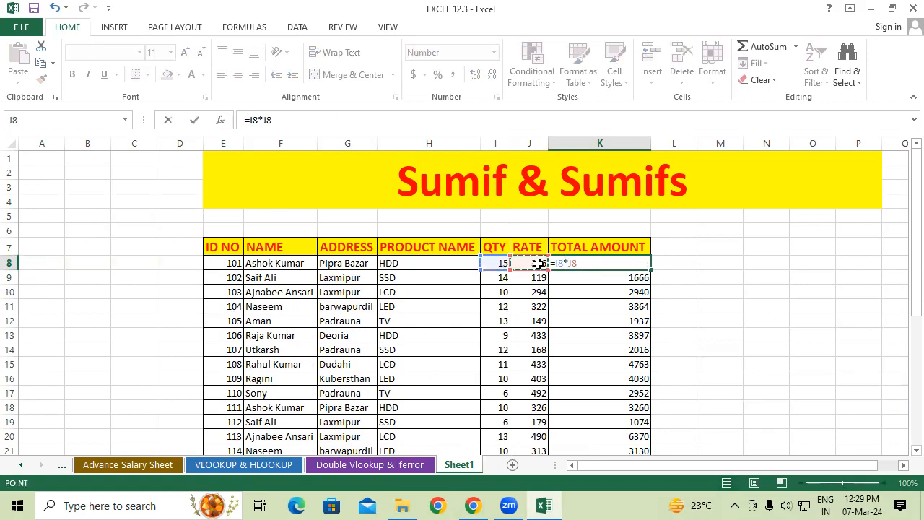
key("Return")
left_click(639, 260)
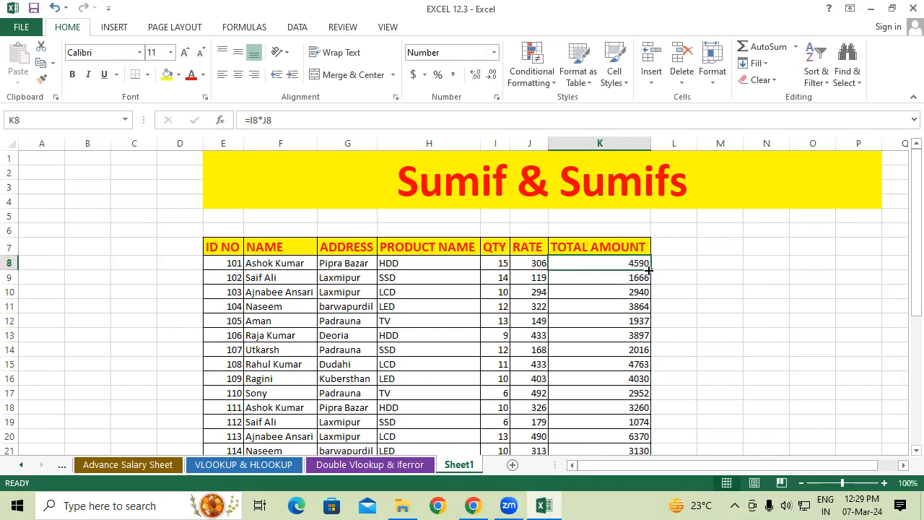
double_click(648, 268)
Look through the completed table down to row 37 and examine where the first row's name recurs in the NAME column
left_click(673, 293)
scroll(664, 301, "down", 5)
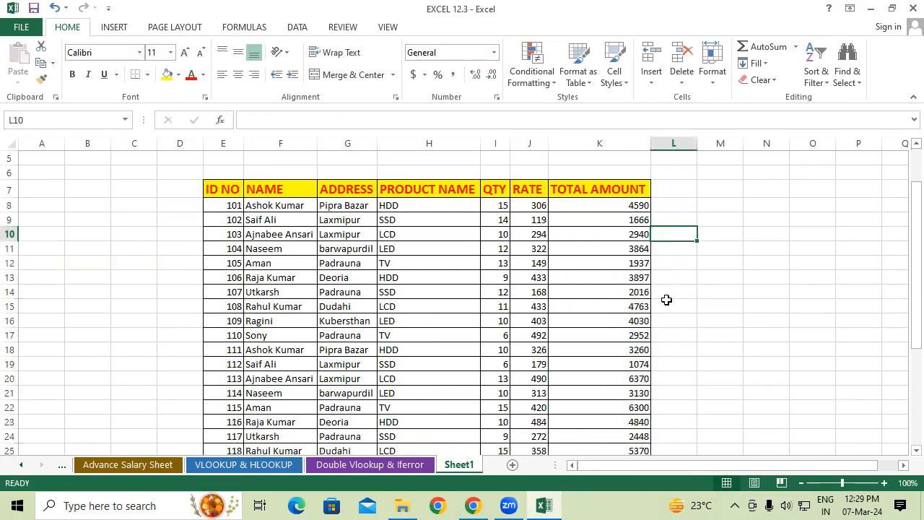
scroll(659, 312, "down", 2)
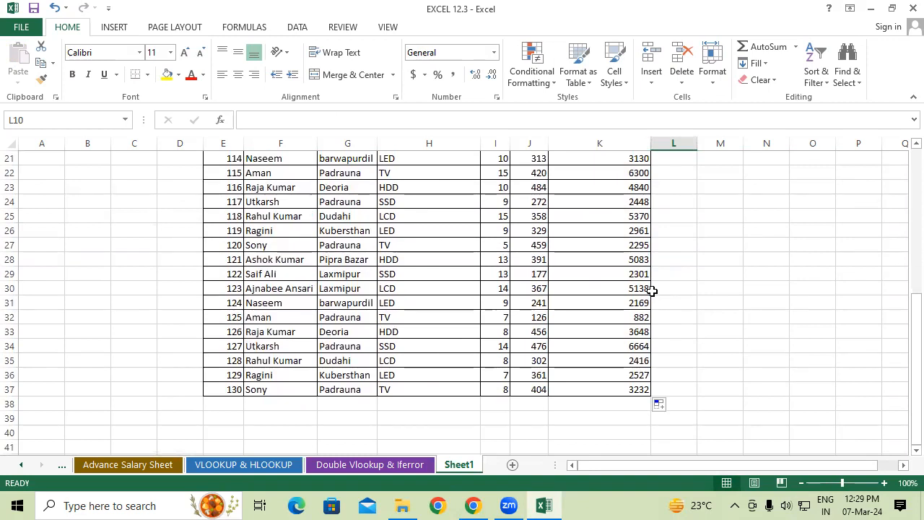
scroll(650, 289, "up", 4)
scroll(641, 284, "up", 2)
left_click(264, 204)
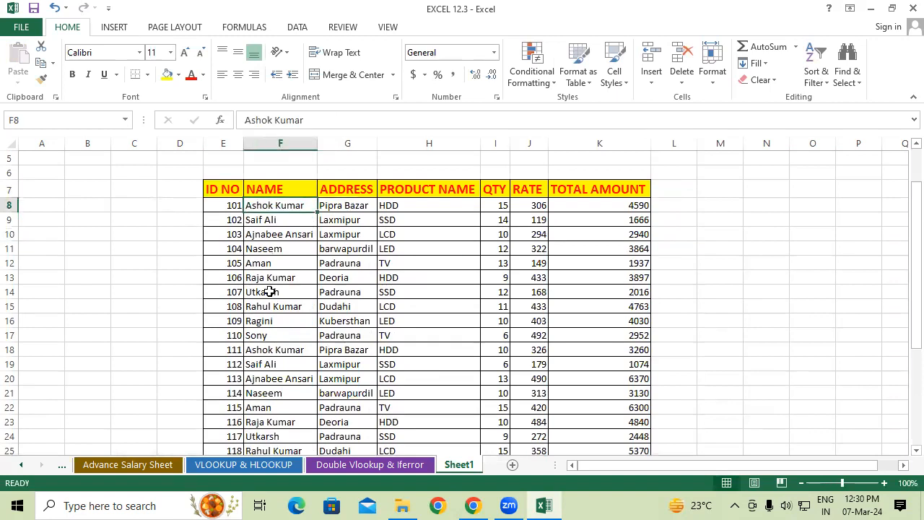
left_click(266, 348)
scroll(273, 349, "down", 2)
scroll(273, 357, "down", 1)
left_click(269, 376)
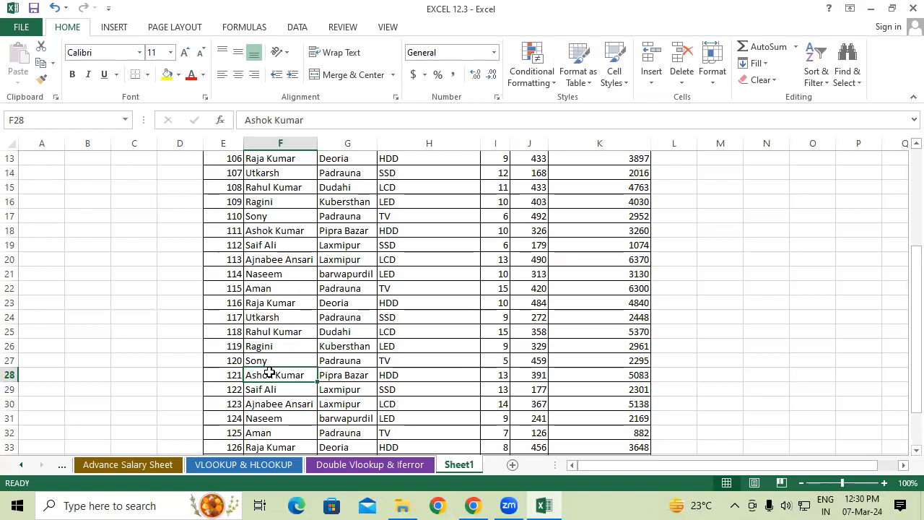
scroll(269, 372, "up", 1)
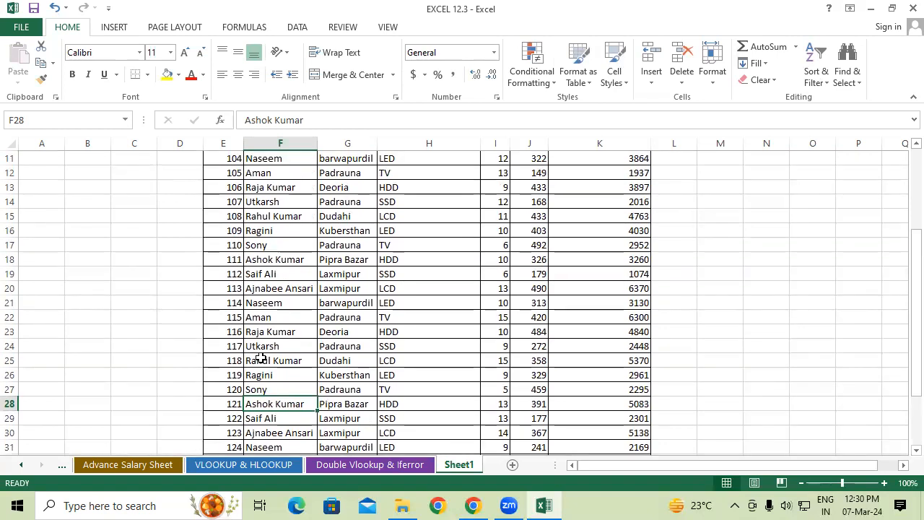
scroll(304, 339, "up", 2)
Color the text of rows 8, 18 and 28 of the table red across columns E to K
left_click_drag(221, 176, 611, 177)
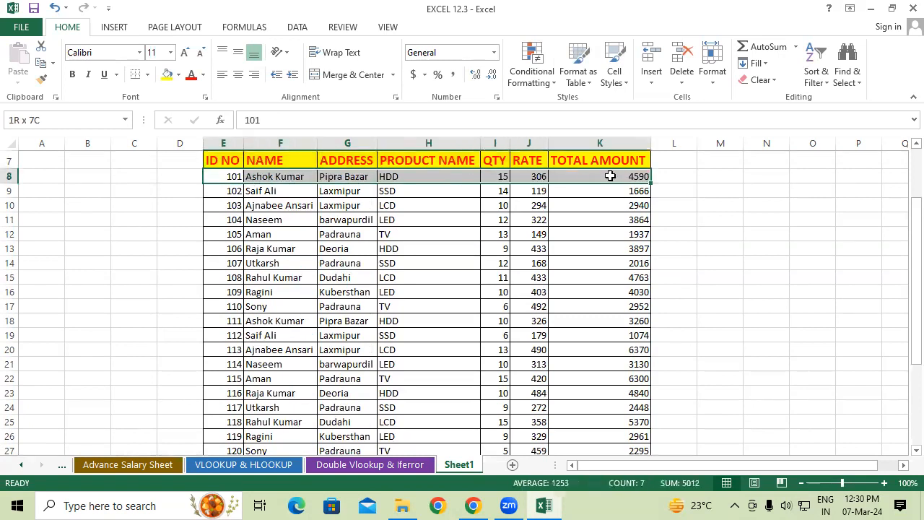
left_click(192, 75)
scroll(328, 344, "down", 1)
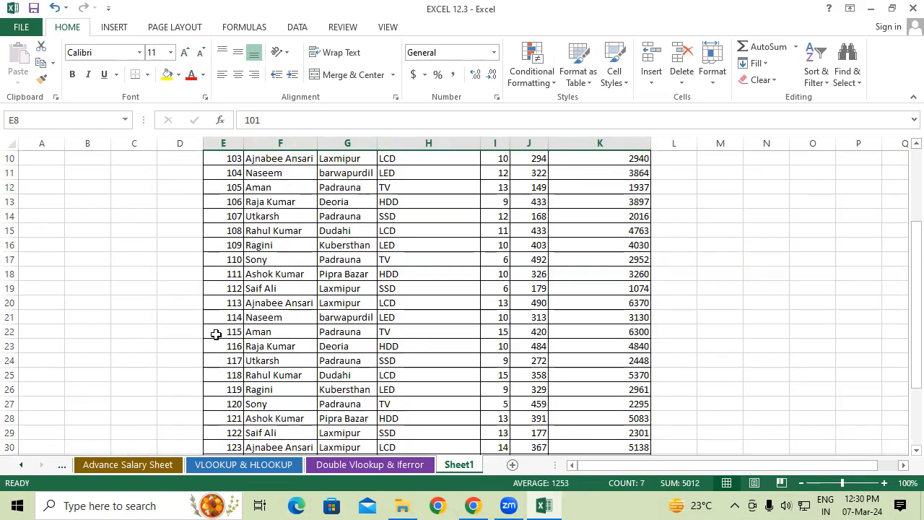
left_click_drag(231, 275, 611, 279)
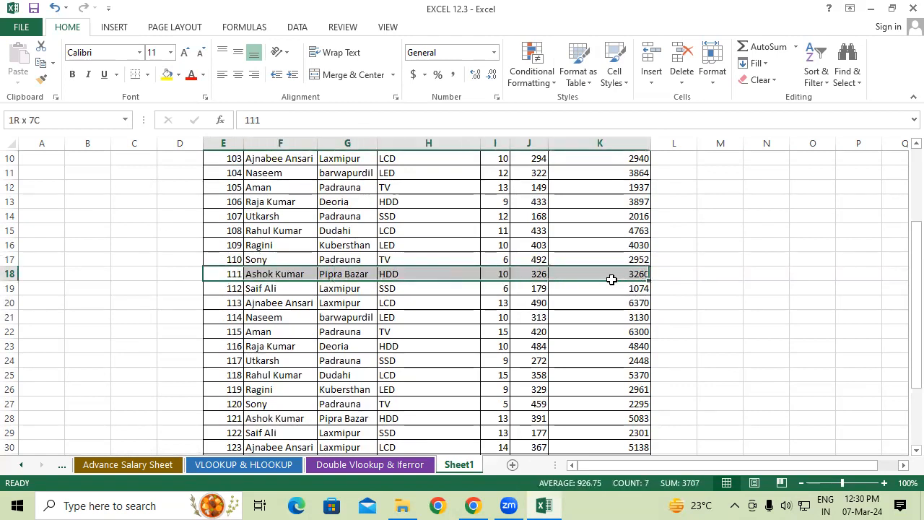
left_click(191, 74)
scroll(260, 230, "down", 2)
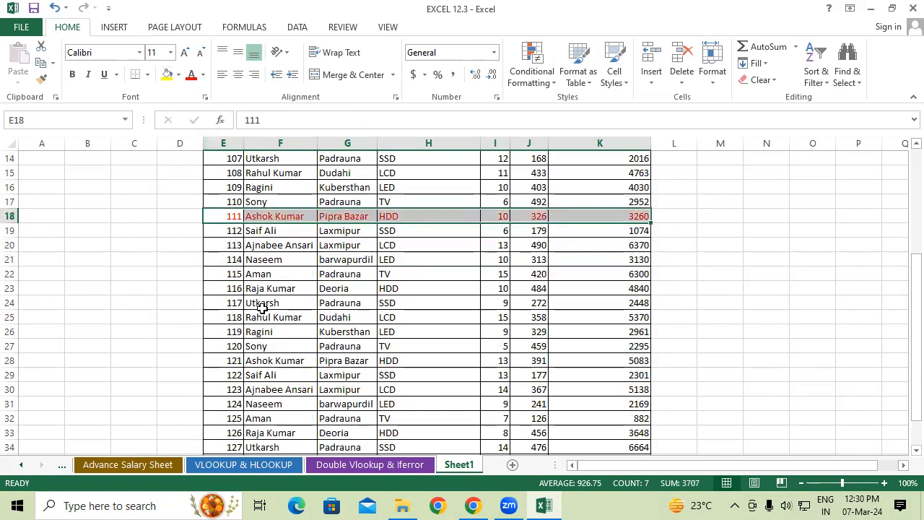
left_click_drag(217, 359, 645, 355)
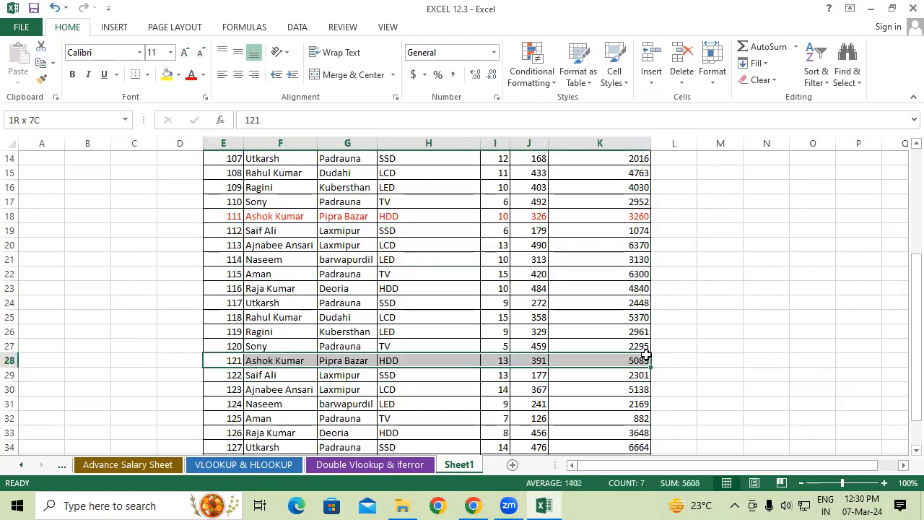
left_click(192, 75)
scroll(341, 338, "down", 2)
Enter =K8+K18+K28 in M20 to add up the TOTAL AMOUNT values of the three red rows
scroll(405, 339, "up", 1)
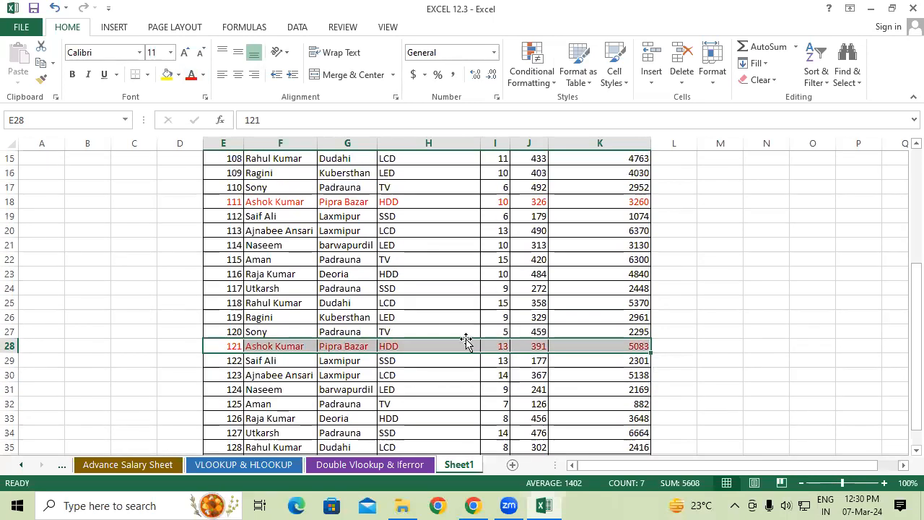
scroll(716, 303, "up", 2)
left_click(721, 289)
scroll(720, 289, "up", 2)
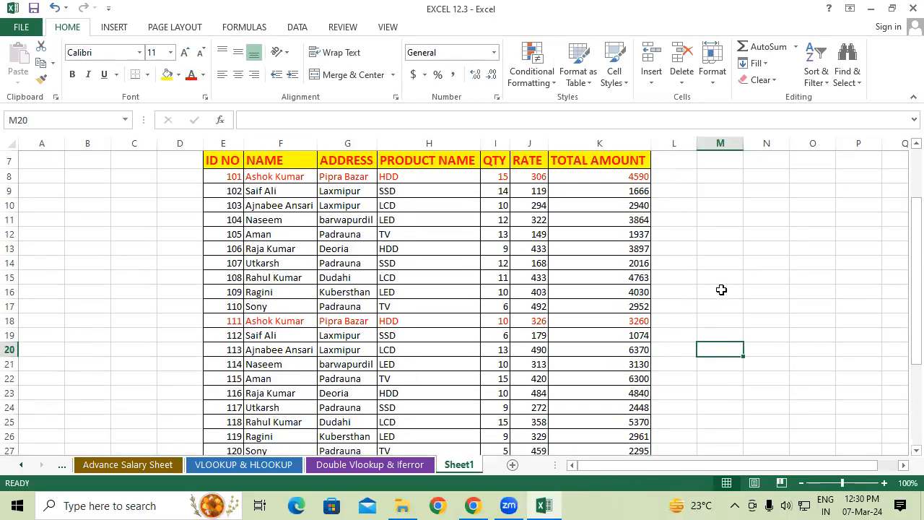
type("=")
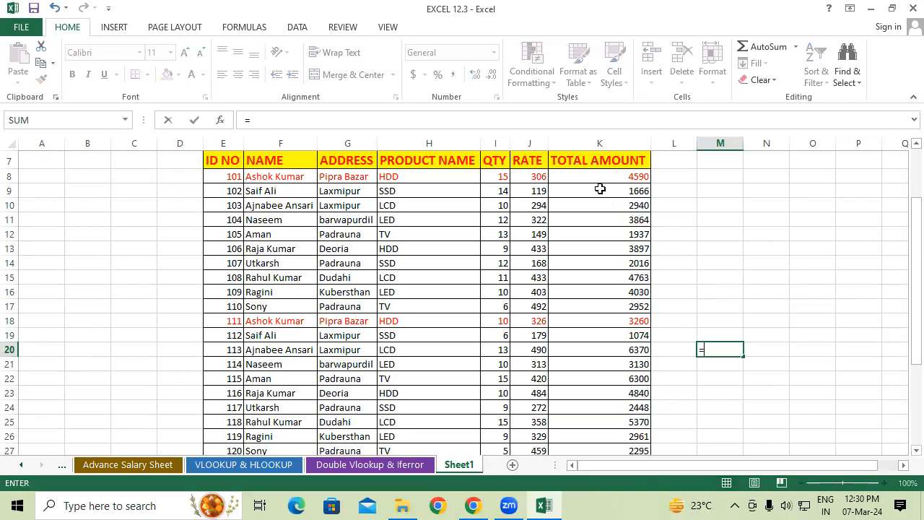
left_click(614, 176)
type("+")
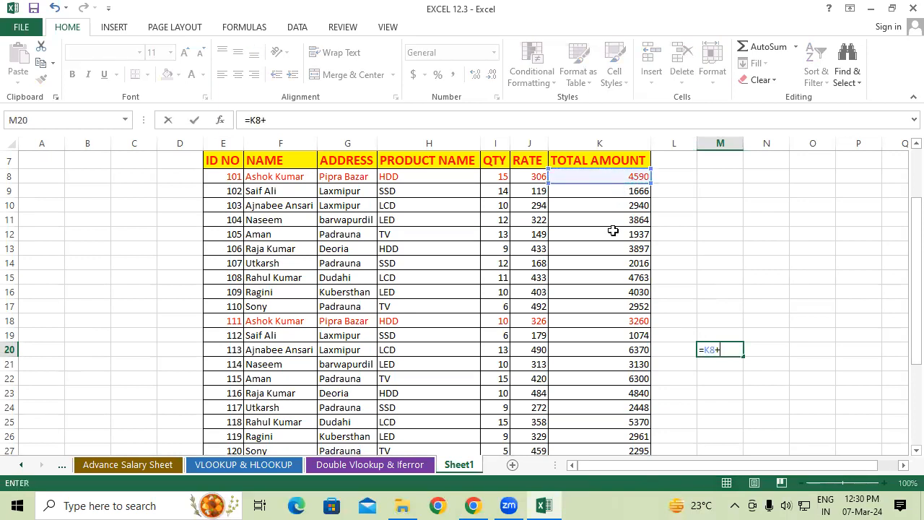
left_click(608, 321)
type("+")
scroll(622, 321, "down", 1)
scroll(622, 322, "down", 2)
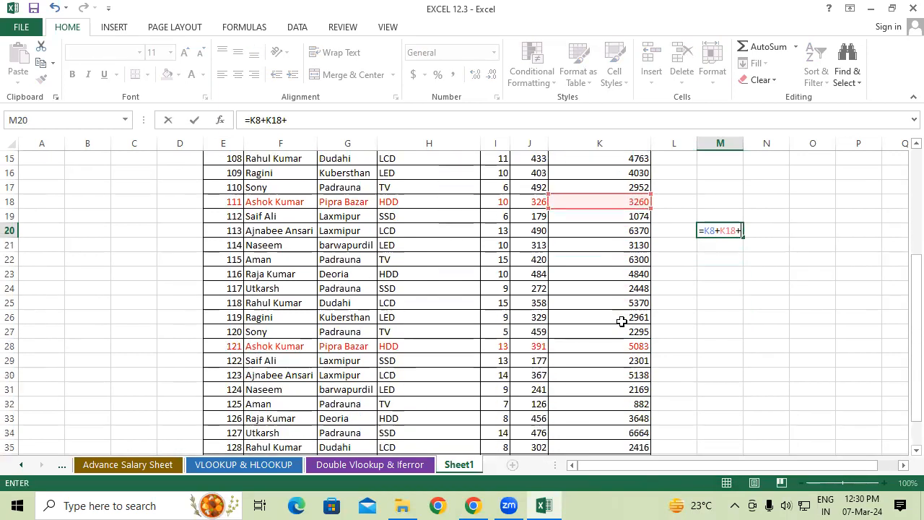
left_click(615, 345)
key("Return")
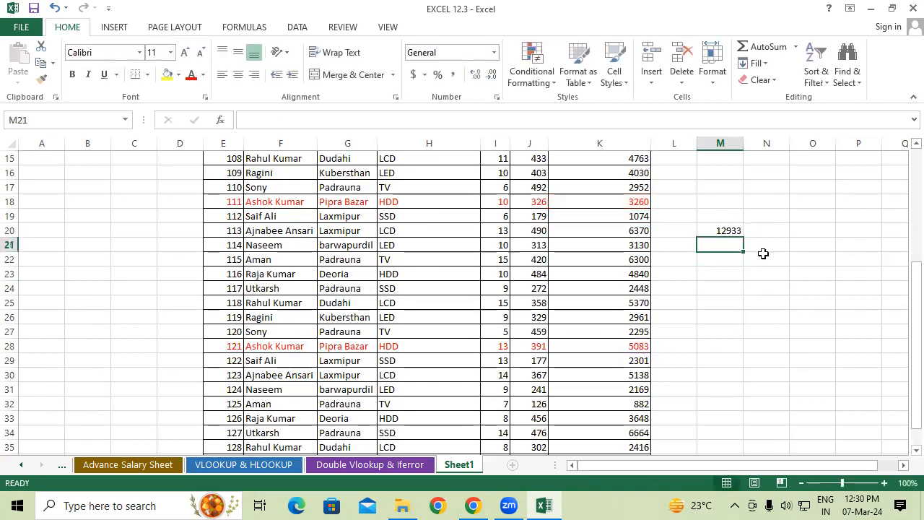
left_click(737, 226)
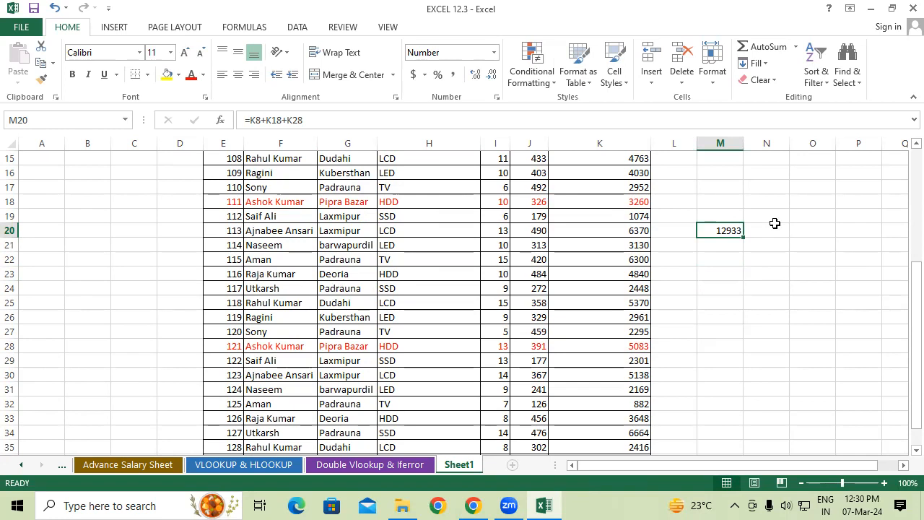
Enter =I28+I18+I8 in M22 to add up the QTY values of the three red rows
left_click(729, 259)
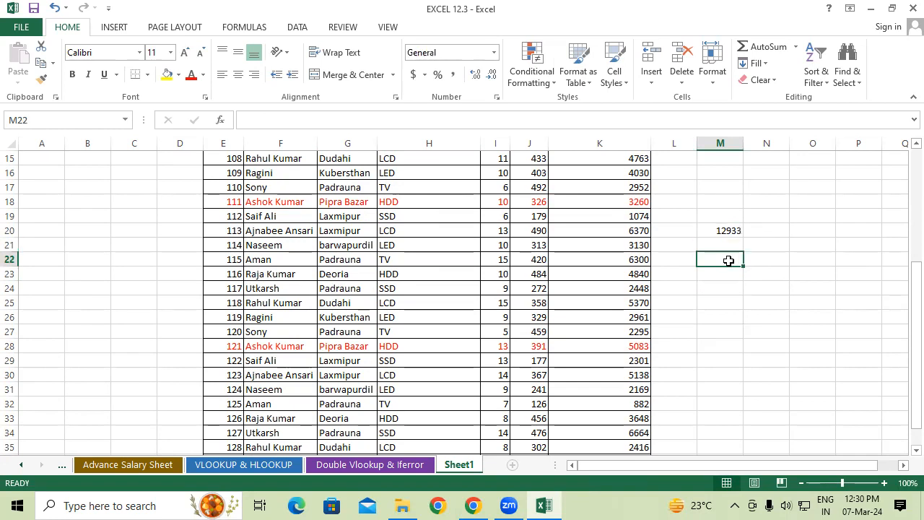
type("=")
left_click(496, 346)
type("+")
left_click(496, 202)
type("+")
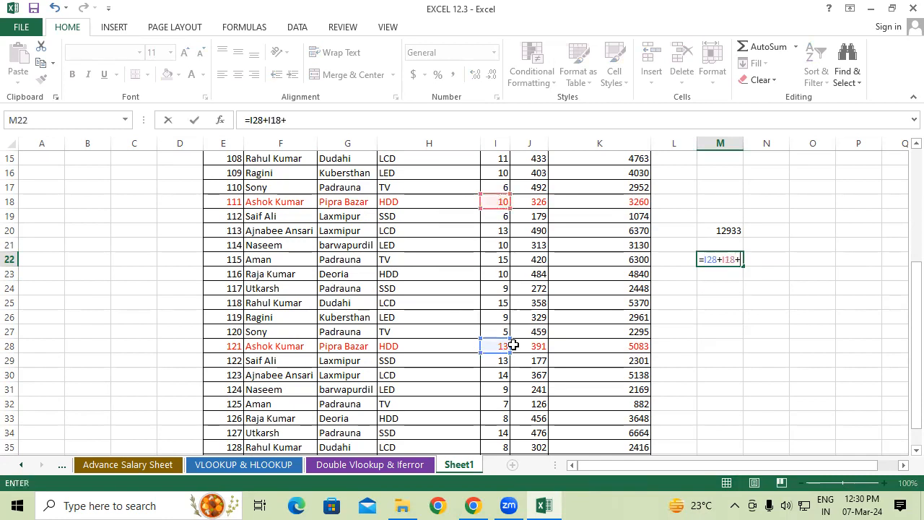
scroll(524, 326, "up", 4)
left_click(504, 251)
key("Return")
scroll(749, 289, "down", 2)
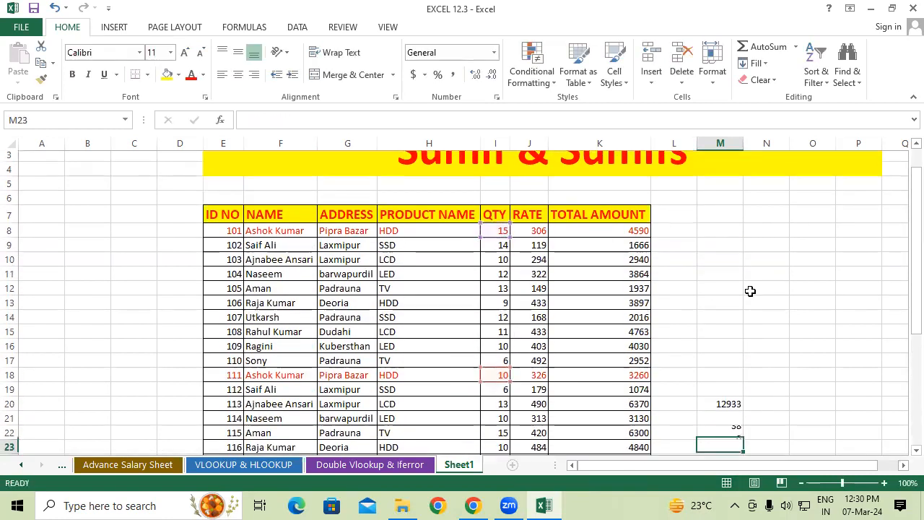
left_click(726, 378)
scroll(831, 348, "down", 2)
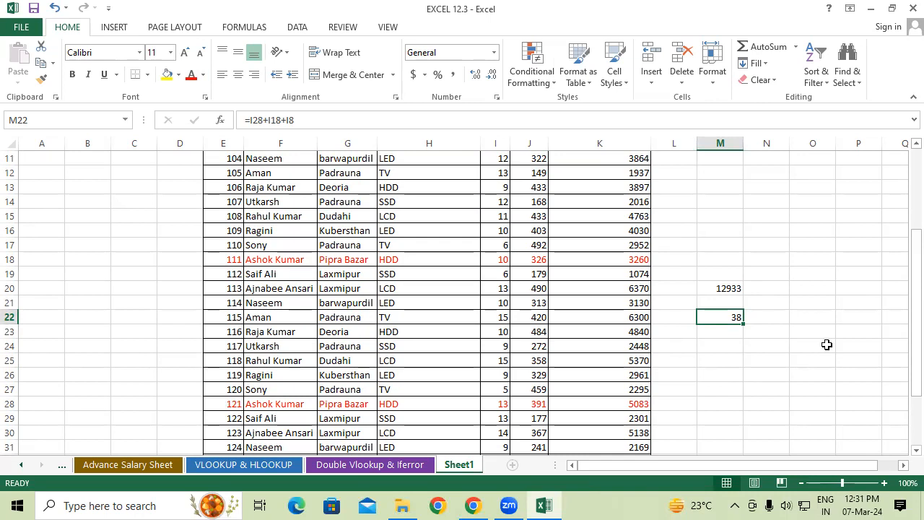
Change the PRODUCT NAME in row 18, the second red row, to SSD
scroll(827, 344, "up", 4)
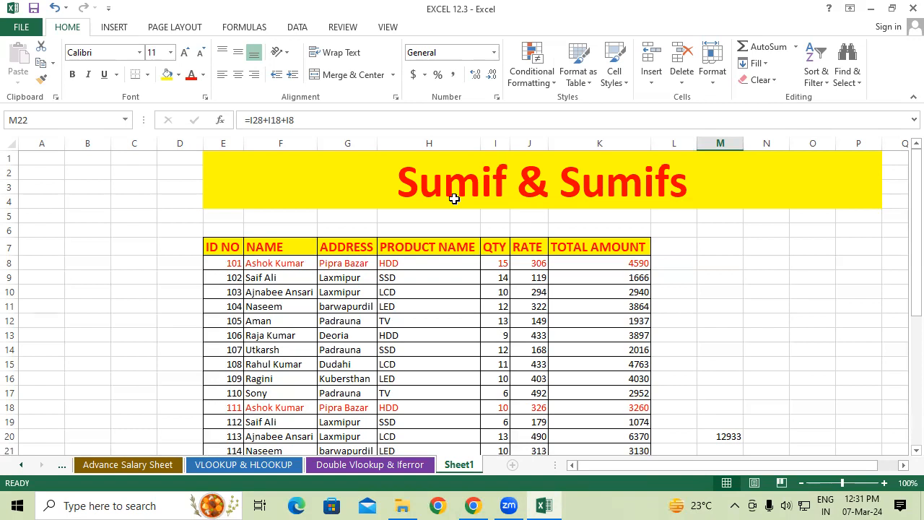
left_click(399, 407)
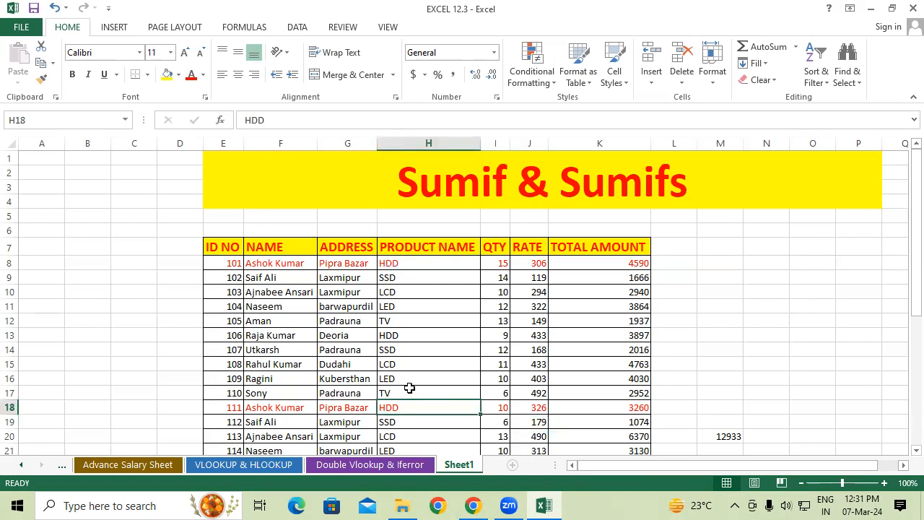
type("SSD")
left_click(411, 435)
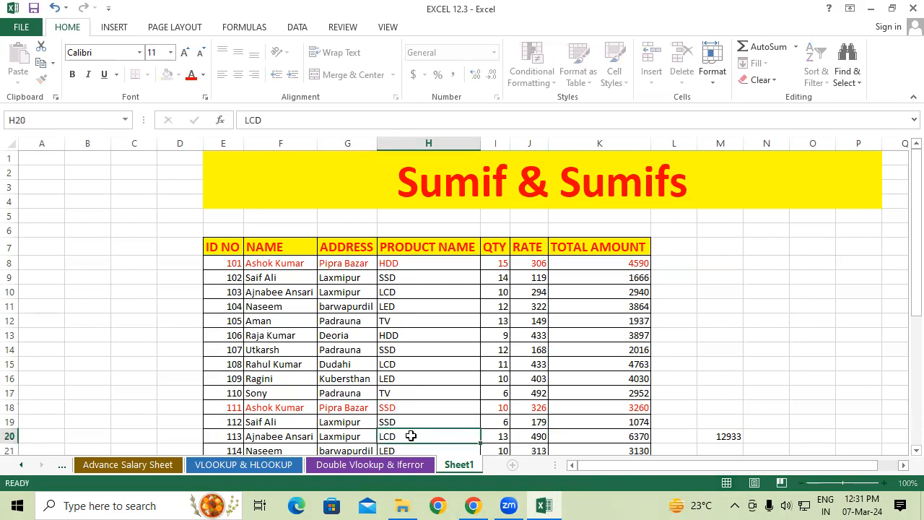
scroll(437, 386, "down", 3)
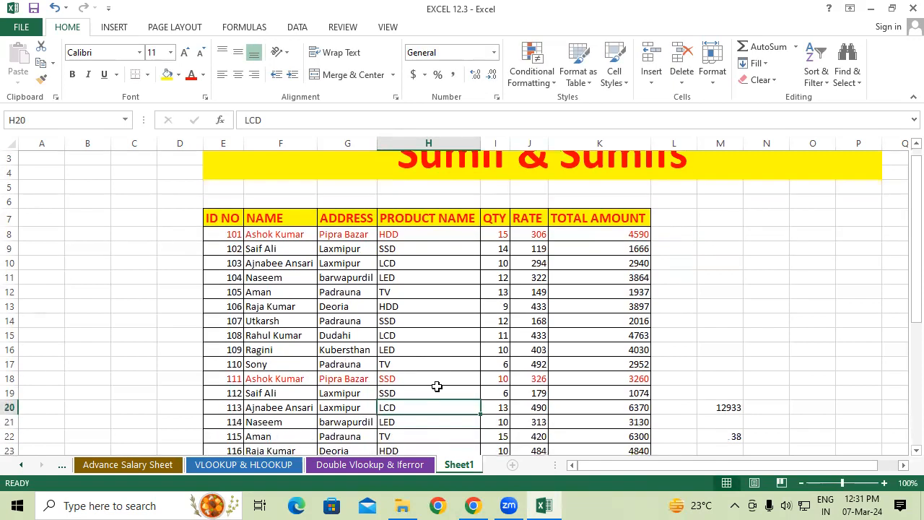
scroll(437, 387, "down", 2)
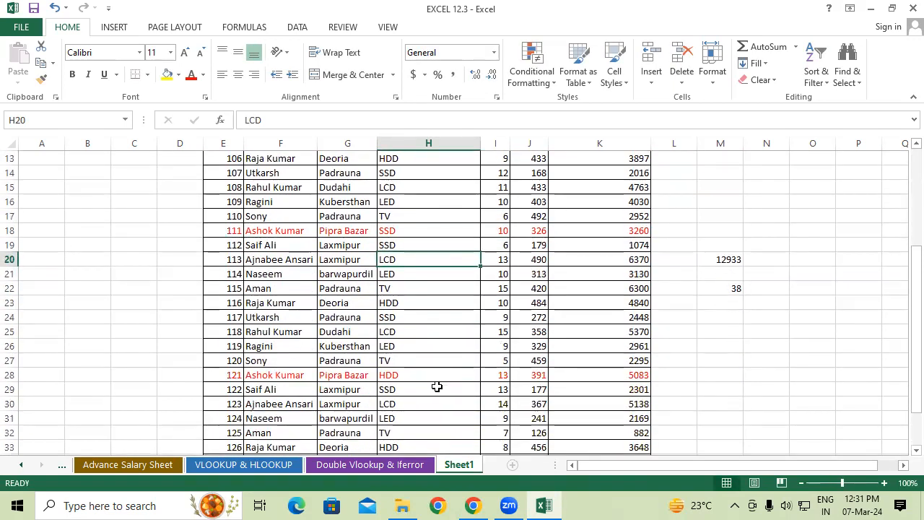
scroll(437, 387, "up", 2)
scroll(404, 304, "up", 1)
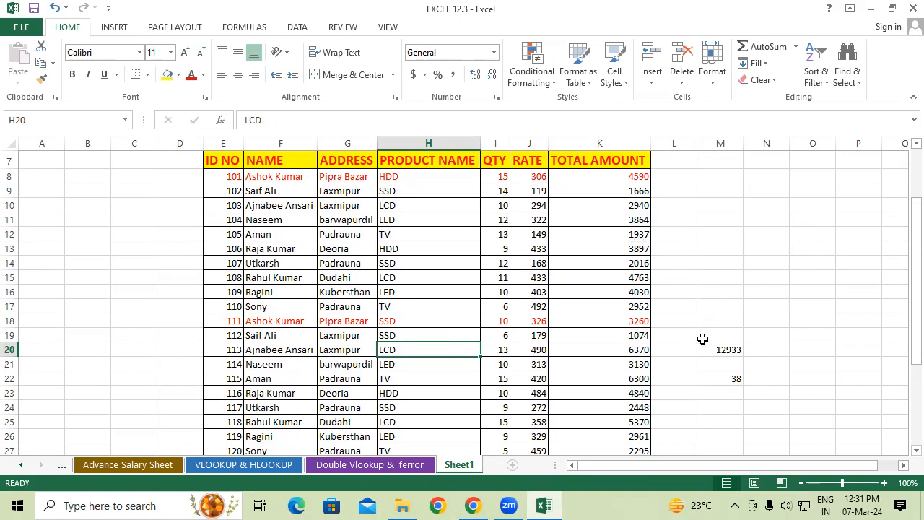
Enter the headings Name in M13 and Results in N13, and copy the name from F8 into M14
left_click_drag(706, 349, 765, 408)
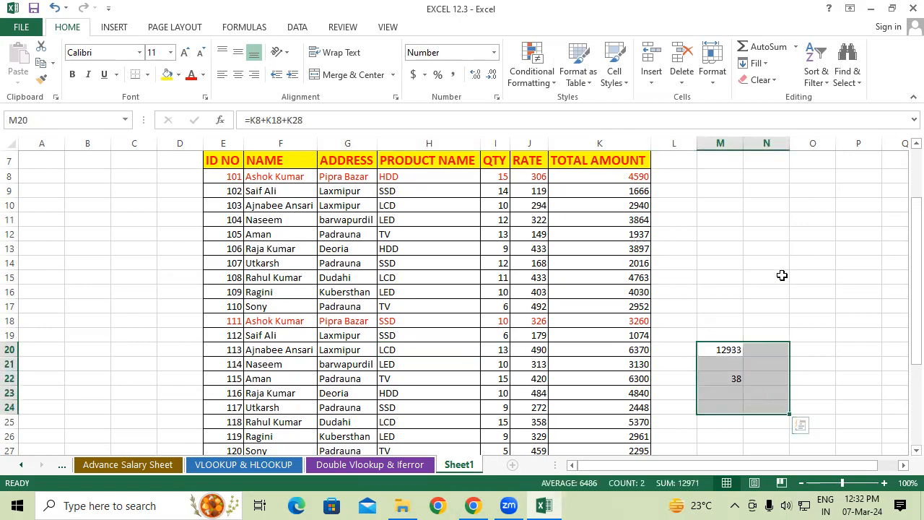
left_click(766, 260)
left_click(735, 248)
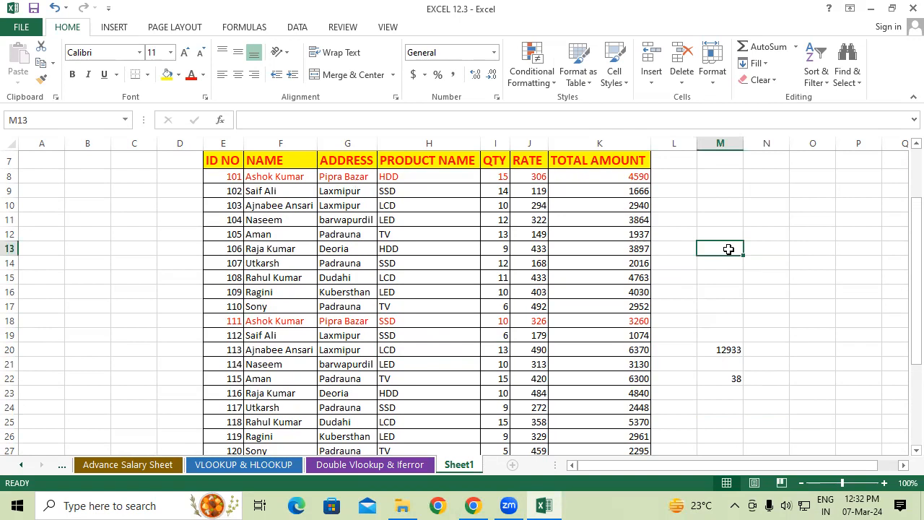
type("Name")
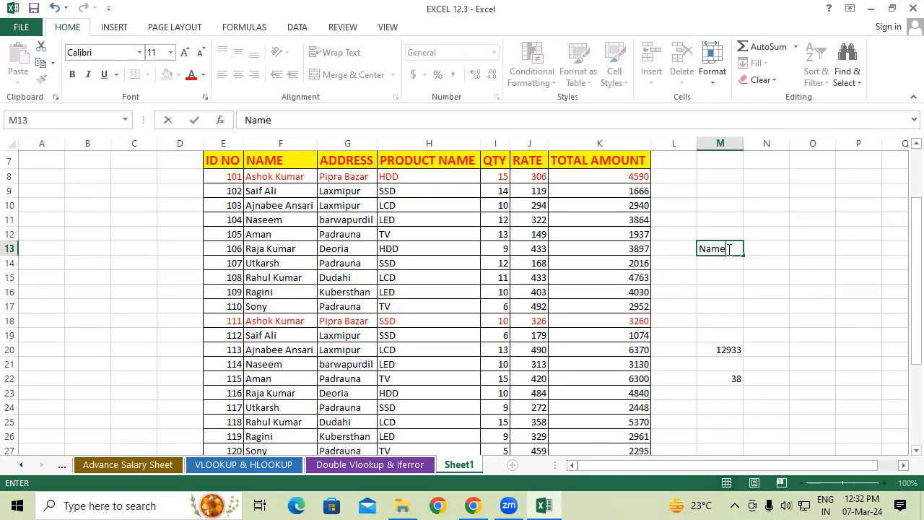
key("Tab")
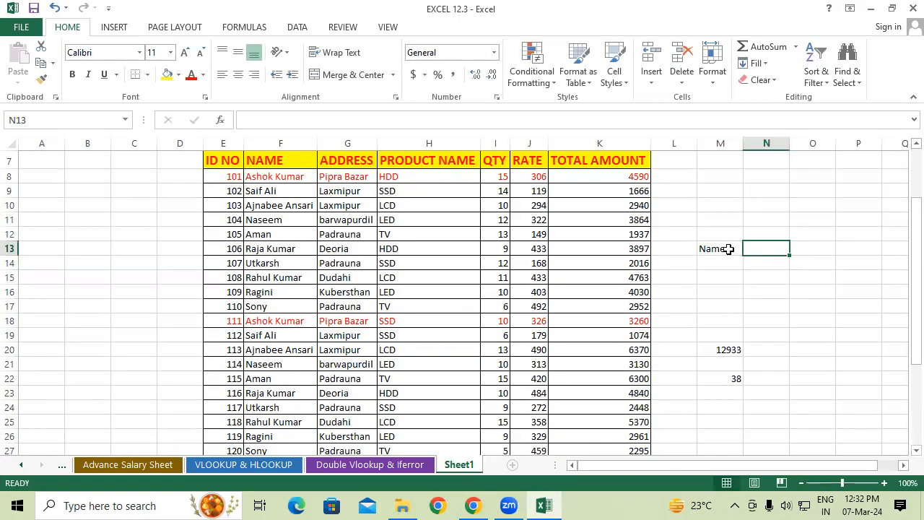
type("Results")
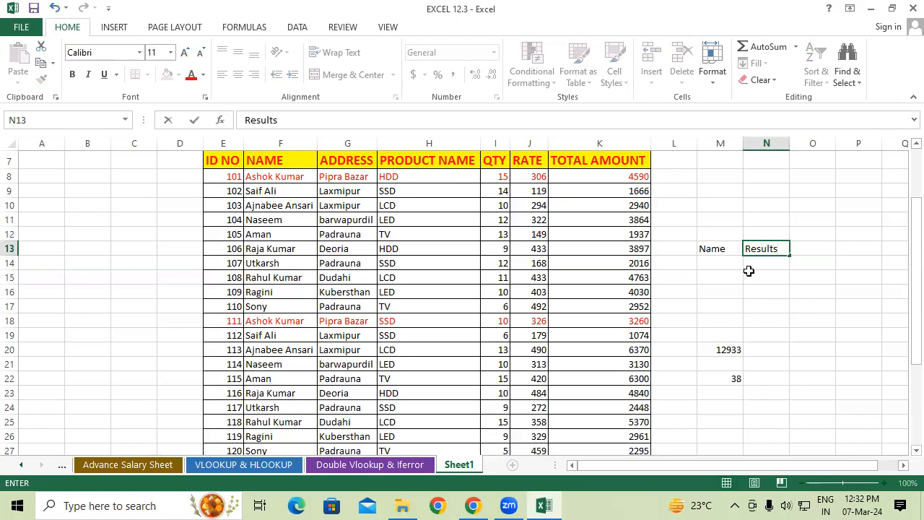
left_click(750, 275)
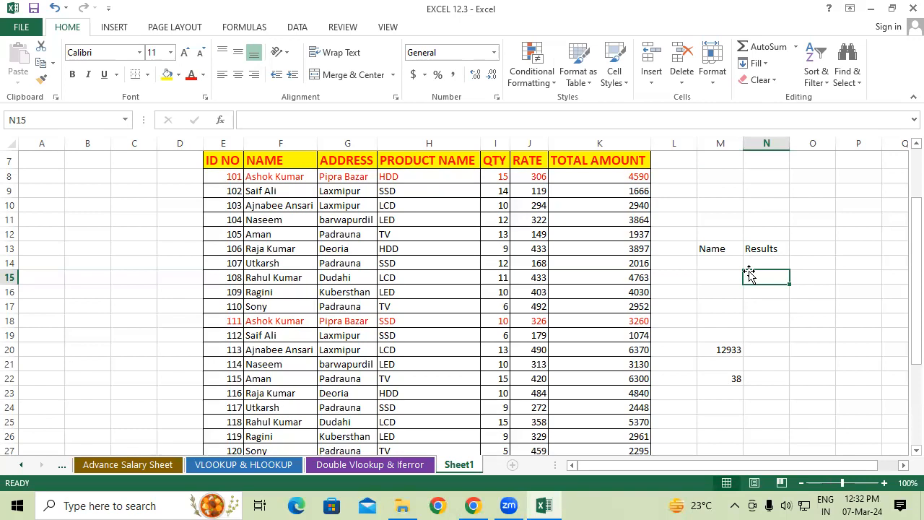
left_click(285, 175)
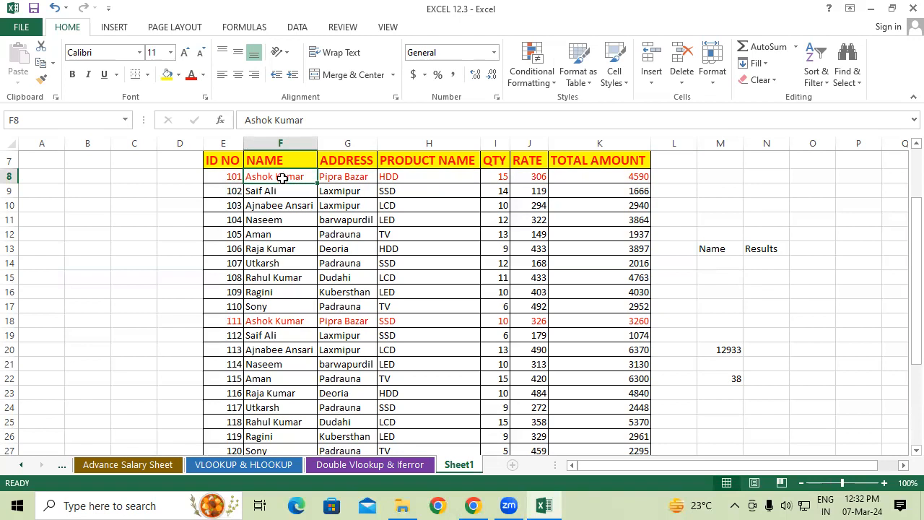
left_click_drag(290, 187, 722, 263)
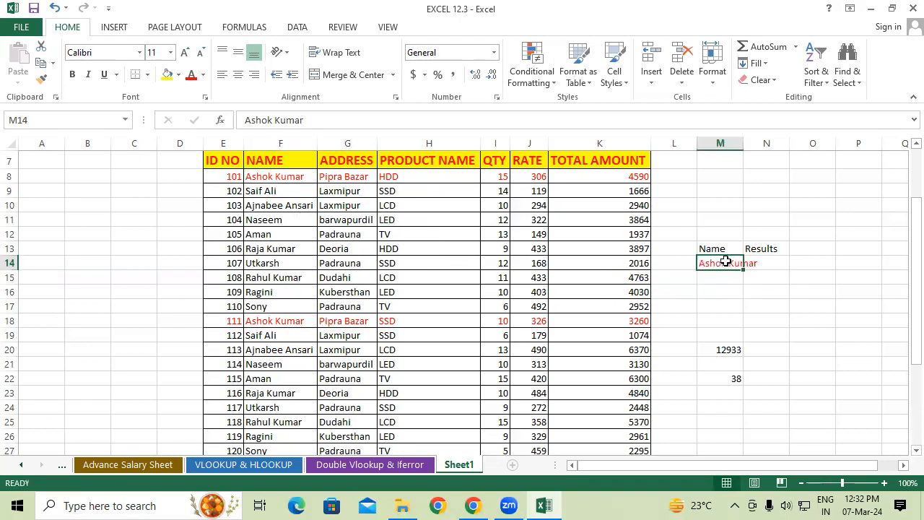
Copy the TOTAL AMOUNT heading's formatting onto M13:N13 and fit the widths of columns M and N to their contents
left_click(619, 163)
left_click(40, 79)
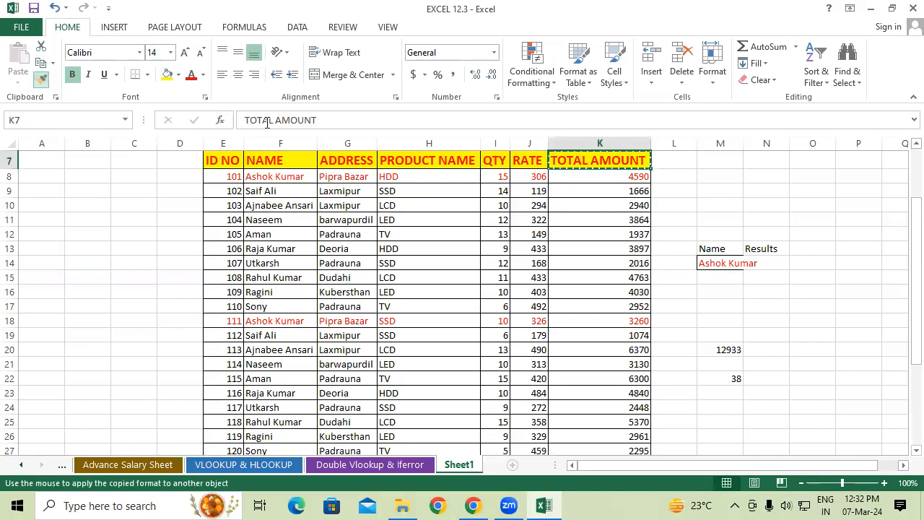
left_click_drag(720, 248, 767, 248)
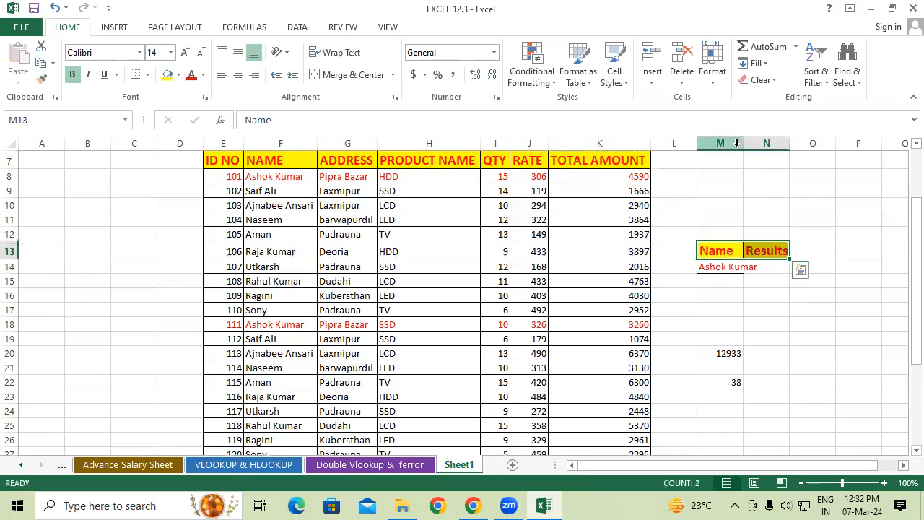
left_click_drag(721, 143, 802, 143)
double_click(790, 143)
left_click(783, 335)
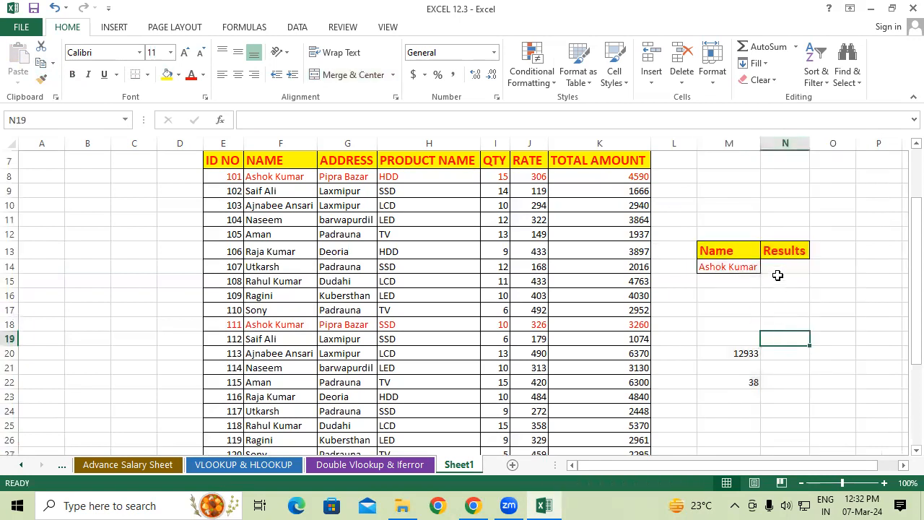
left_click(781, 266)
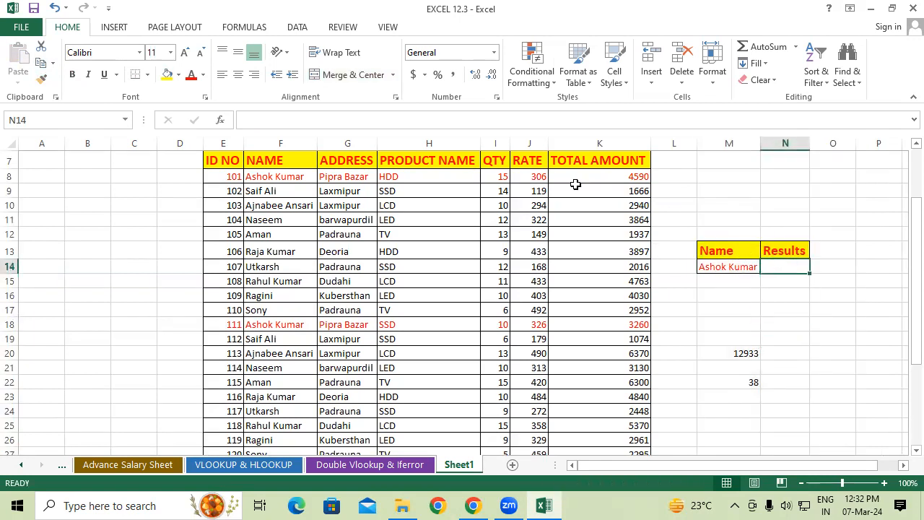
left_click_drag(495, 154, 518, 268)
left_click_drag(619, 155, 633, 289)
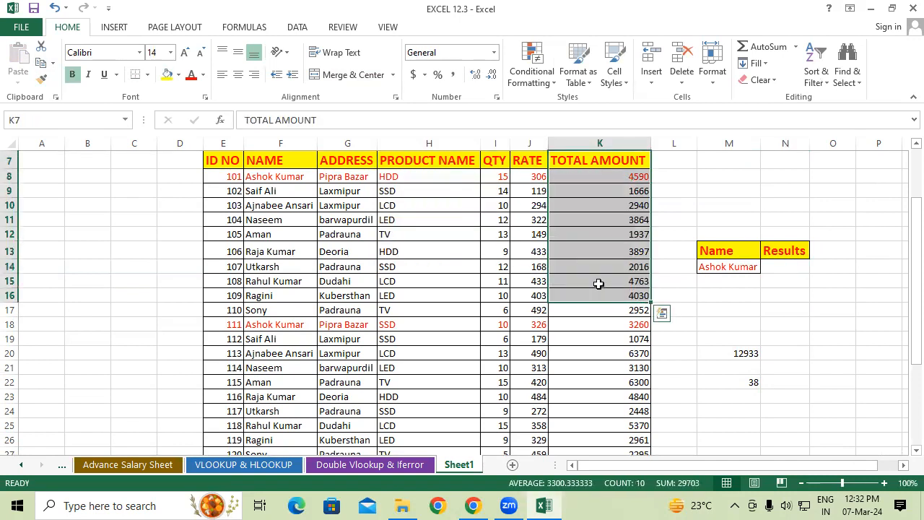
left_click_drag(493, 159, 434, 267)
left_click_drag(615, 160, 613, 318)
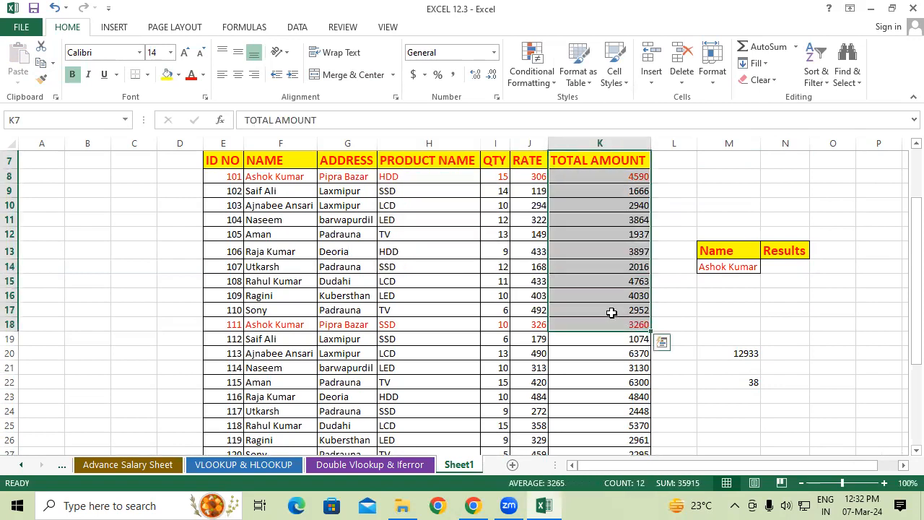
Enter =SUMIF(F7:F37,M14,I7:I37) in N14 to total the QTY values for the name in M14
left_click(795, 269)
type("=")
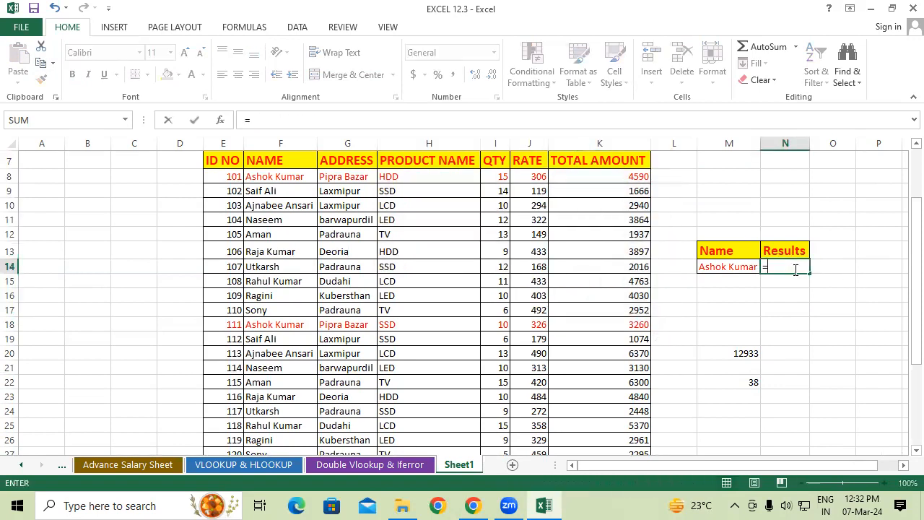
type("sumif")
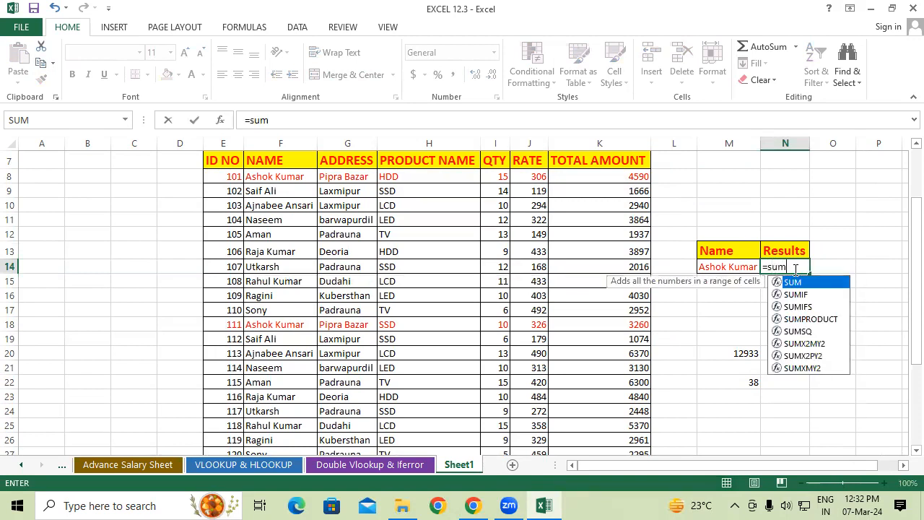
key("Tab")
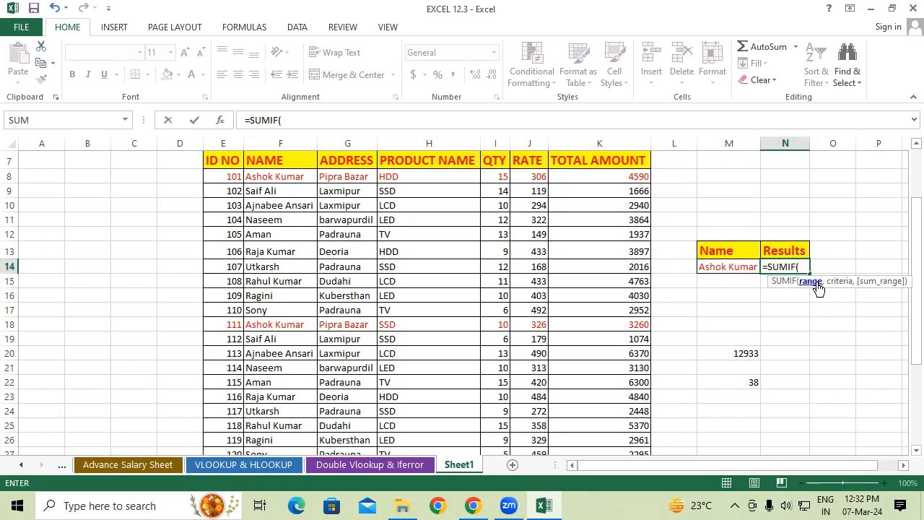
left_click_drag(291, 161, 303, 427)
scroll(299, 403, "up", 4)
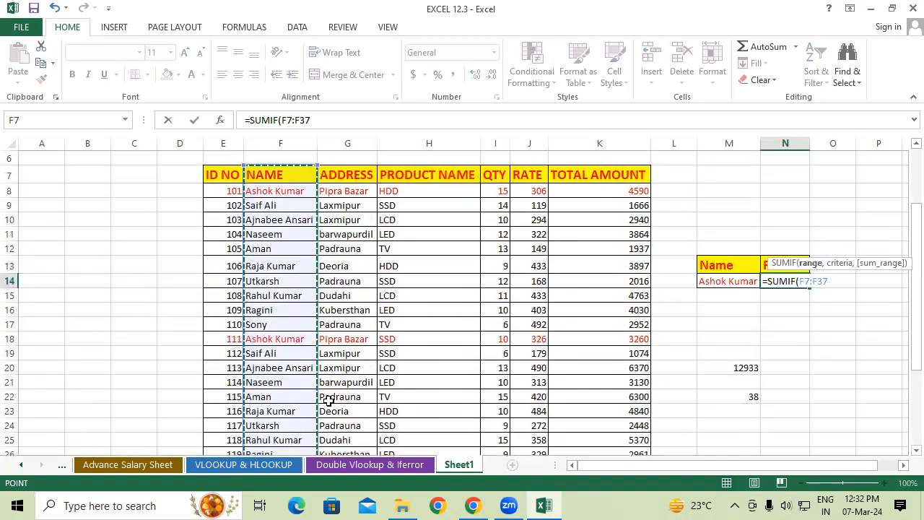
scroll(328, 399, "up", 2)
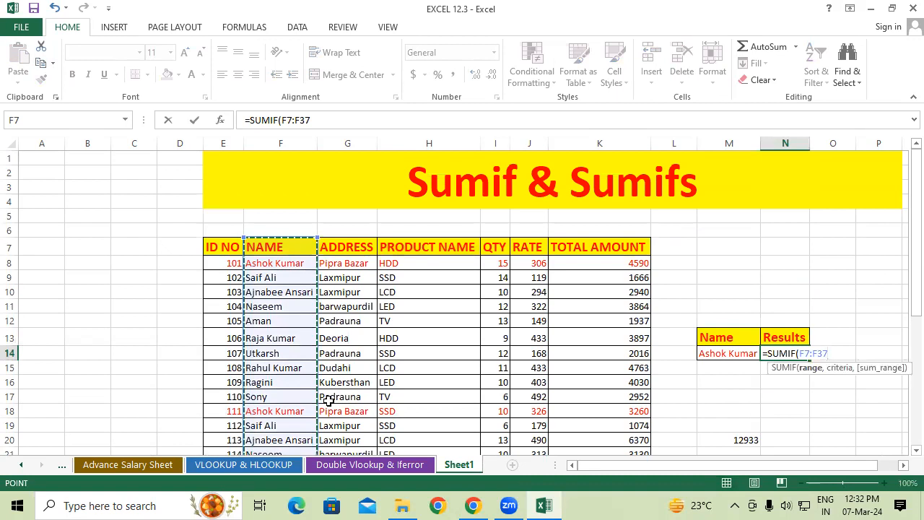
type(",")
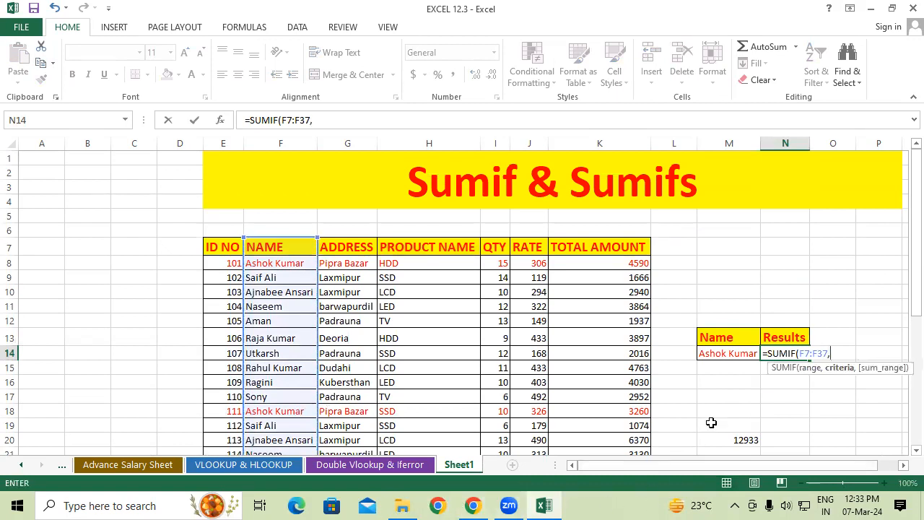
left_click(719, 355)
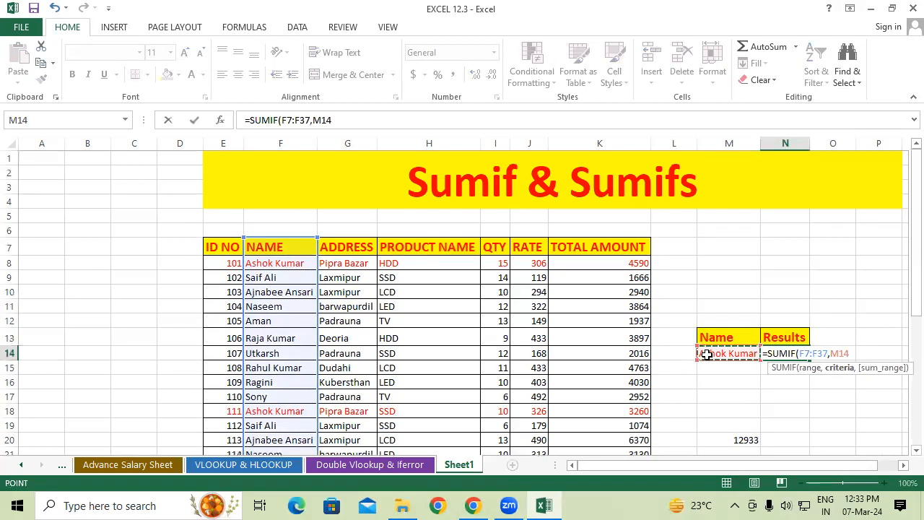
type(",")
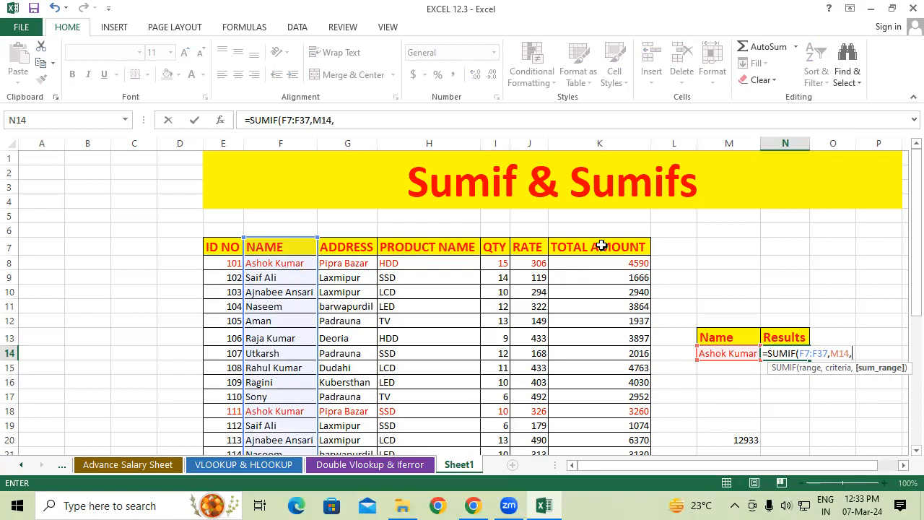
left_click_drag(496, 249, 503, 421)
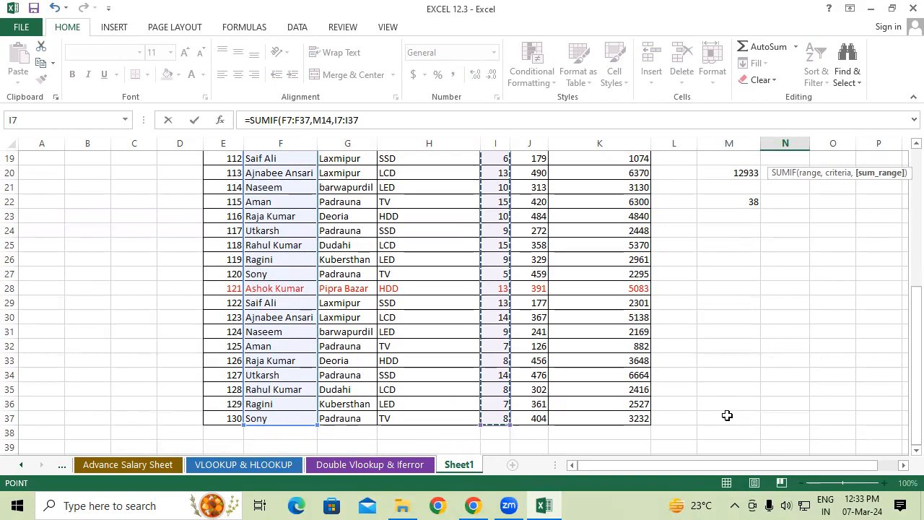
type(")")
scroll(726, 415, "up", 3)
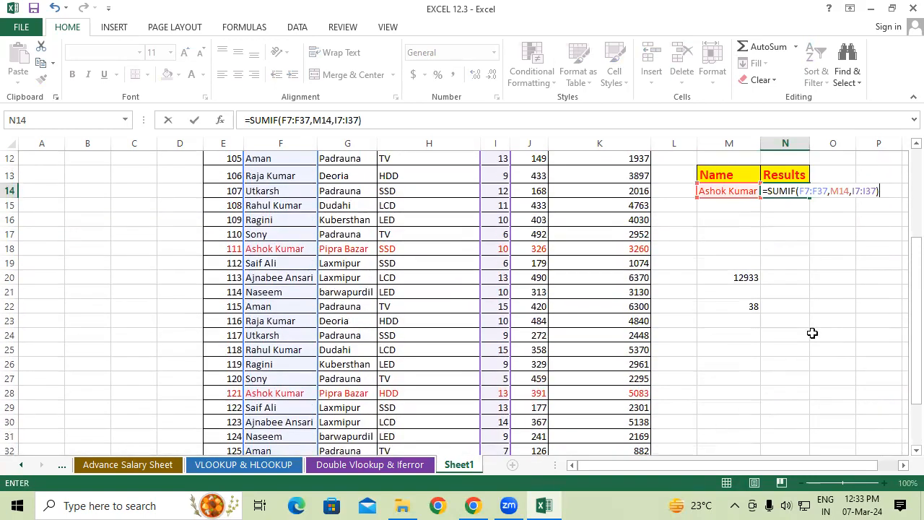
key("Return")
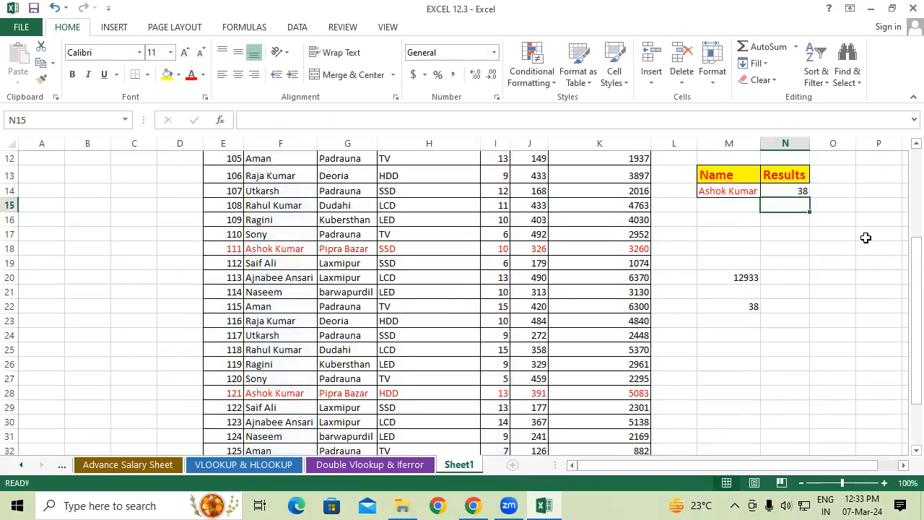
Try the customer names from F16 and F12 in turn as the SUMIF criterion in M14
left_click(792, 189)
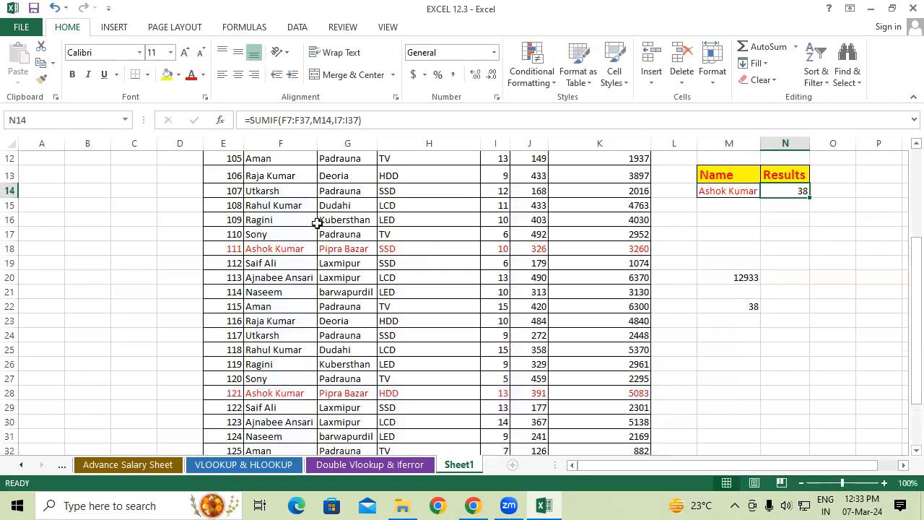
left_click(730, 190)
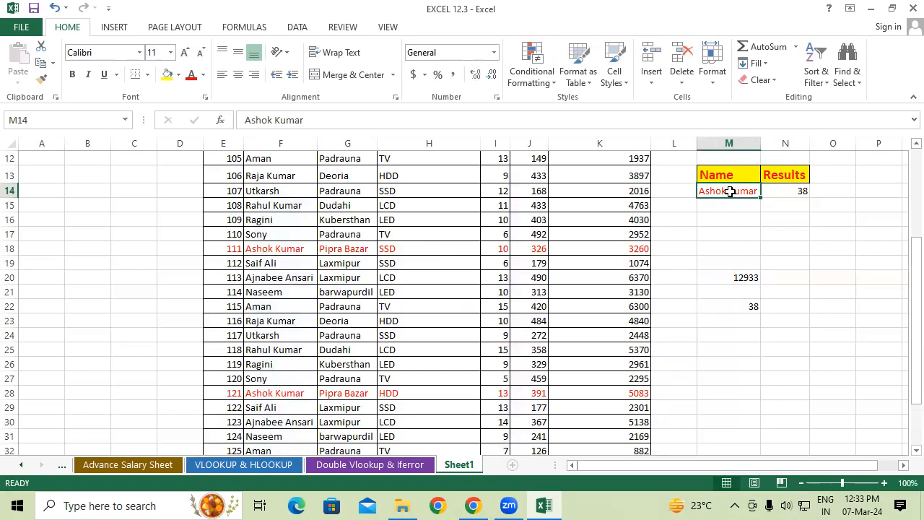
type("Ragini")
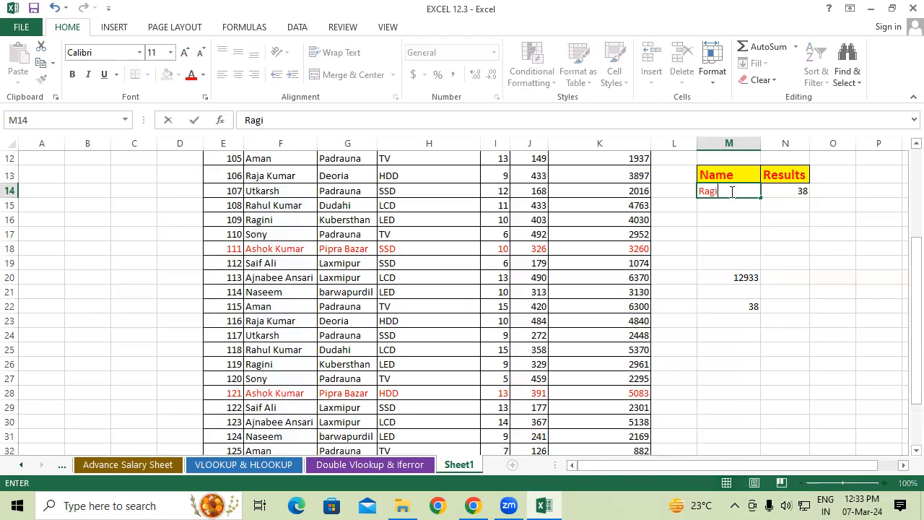
key("Return")
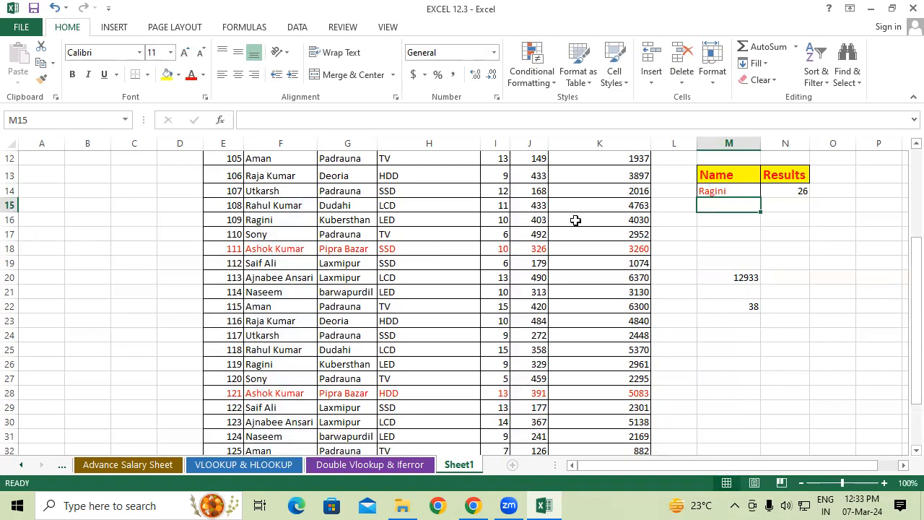
left_click(710, 192)
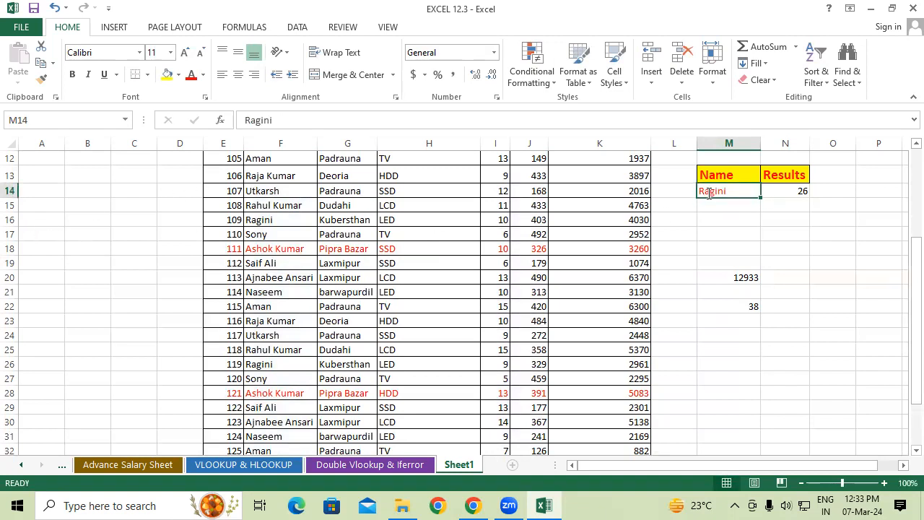
type("Aman")
key("Return")
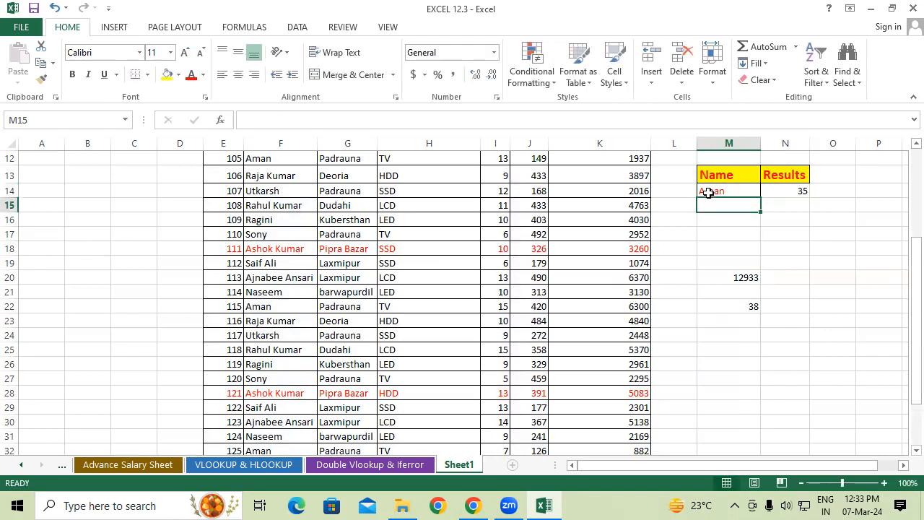
Change the criterion name in M14 to the customer name listed in F14
left_click(739, 189)
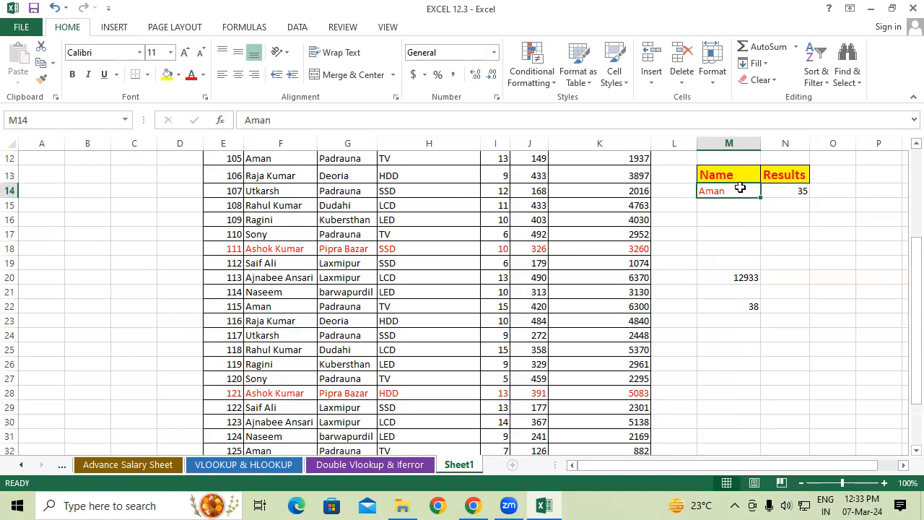
type("Utkarsh")
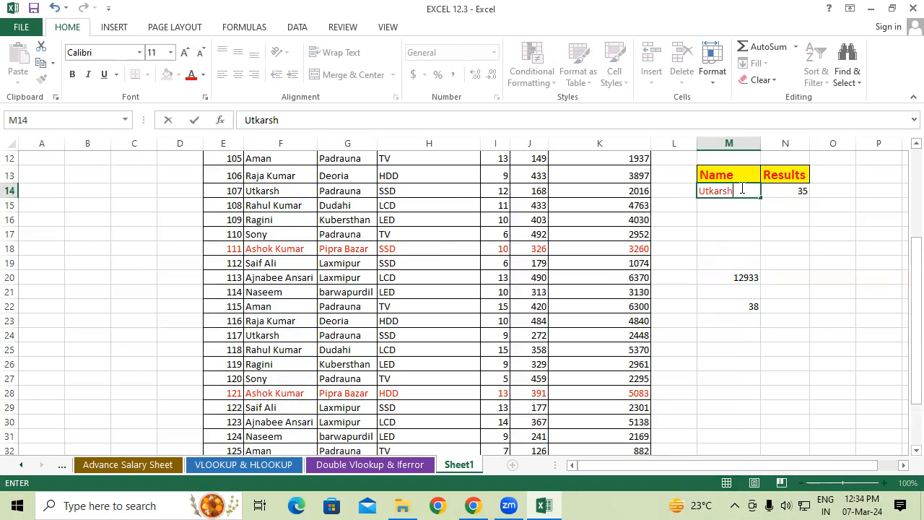
key("Return")
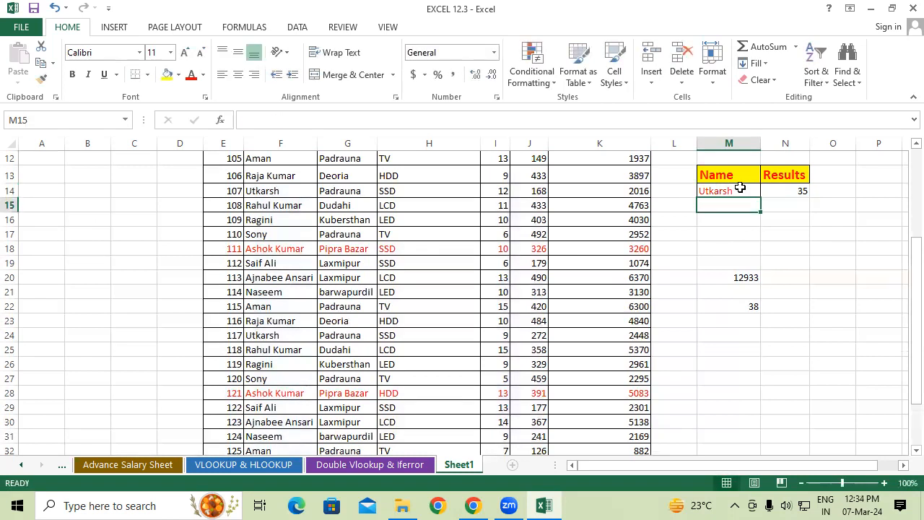
Copy cell F14 with its black text formatting into M14
left_click(740, 188)
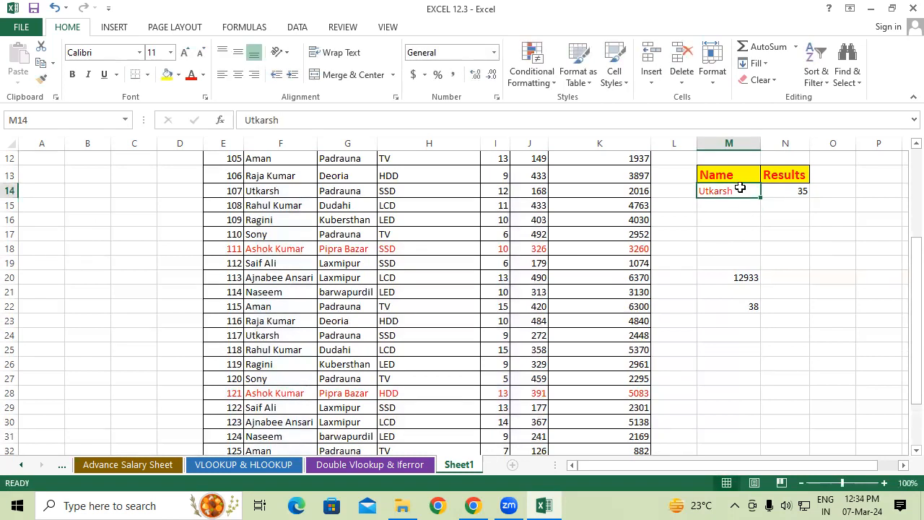
left_click(250, 193)
left_click_drag(278, 202, 728, 196)
left_click(739, 222)
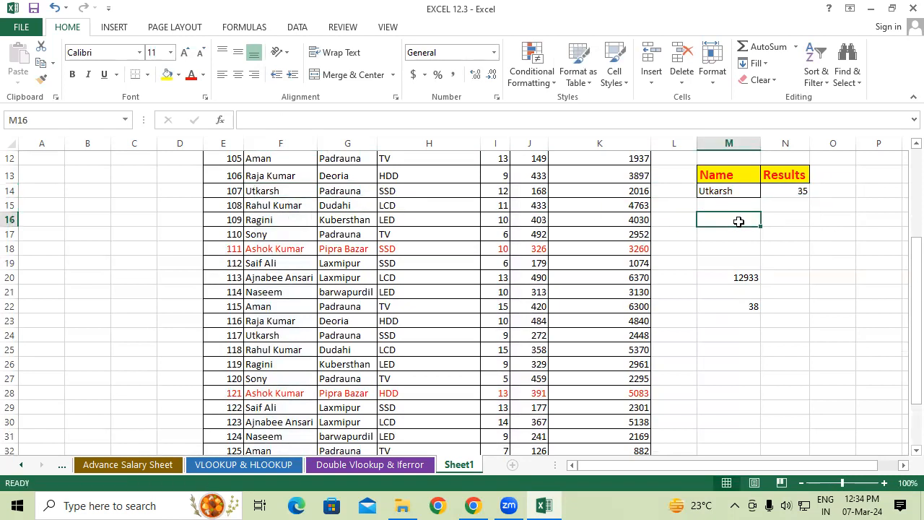
Set the QTY in I14 to 13
left_click(510, 191)
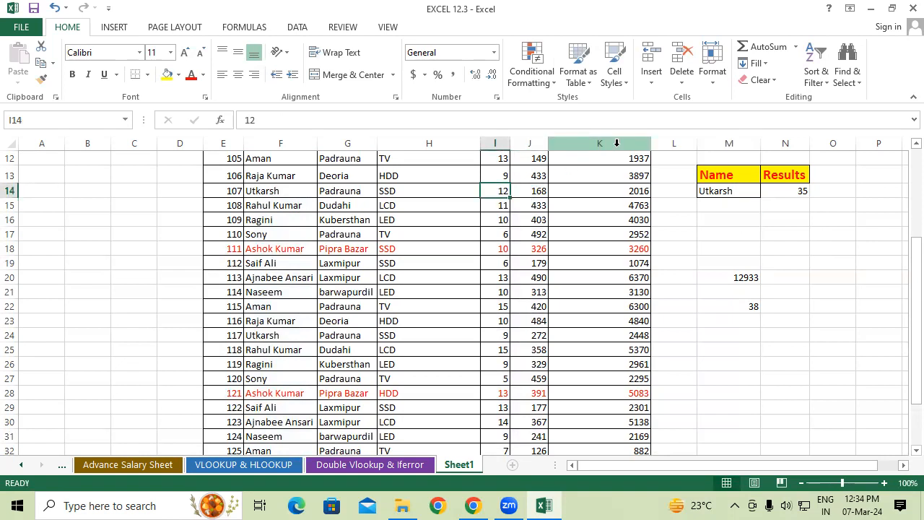
type("13")
key("Return")
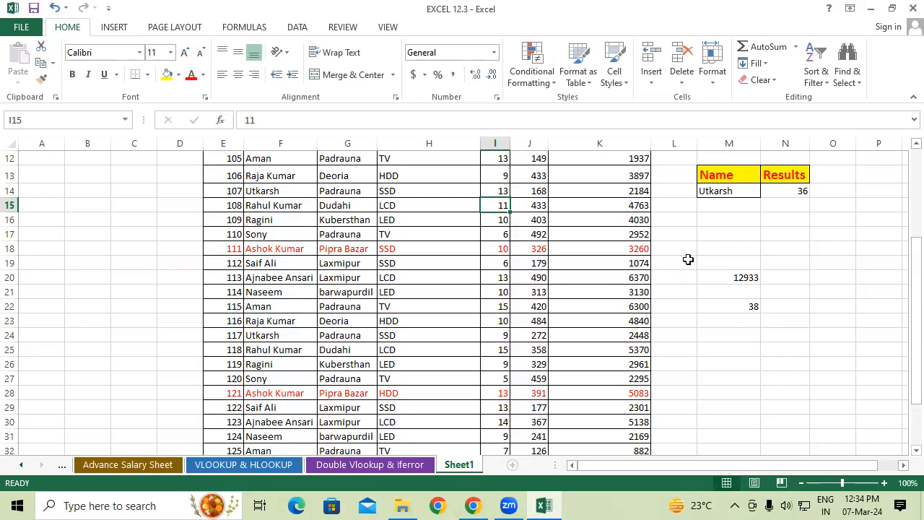
Clear the manual totals from the range M19:N24
left_click_drag(721, 262, 770, 324)
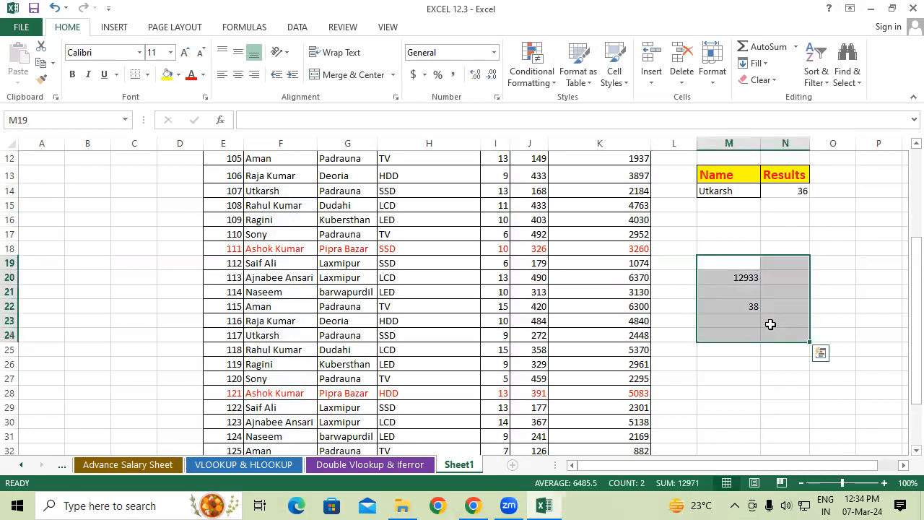
key("Delete")
left_click(708, 273)
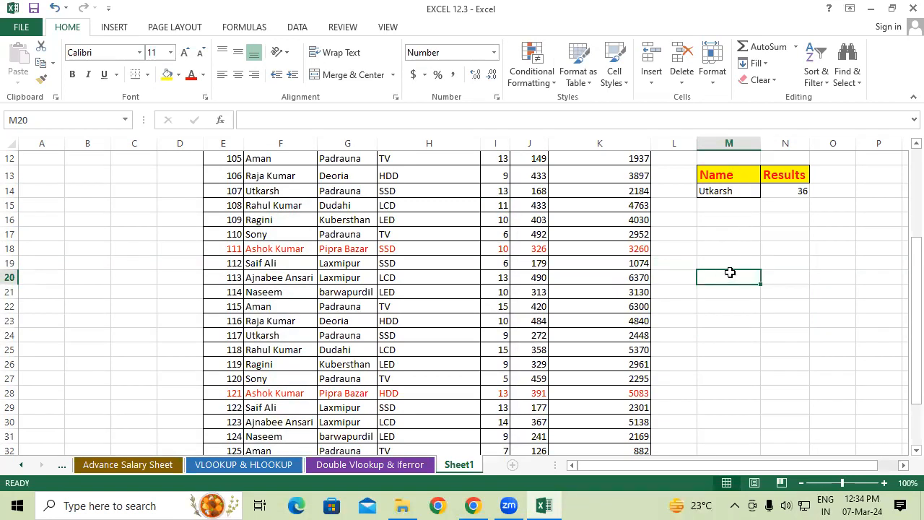
Copy the Name and Results headings from M13:N13 to M18:N18, and the product TV from H17 into M19
left_click_drag(751, 171, 769, 260)
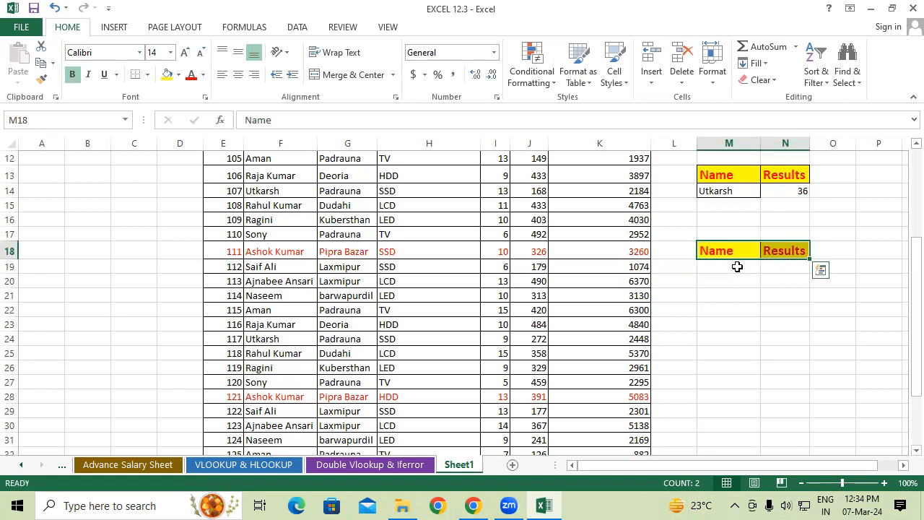
left_click(737, 266)
left_click(421, 220)
left_click(424, 234)
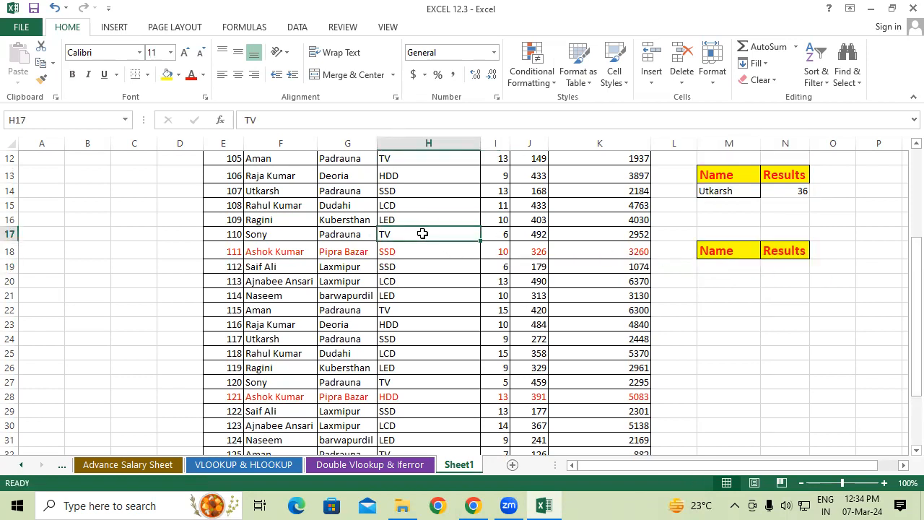
left_click_drag(429, 240, 715, 264)
Enter the value 500 in M23
left_click(746, 326)
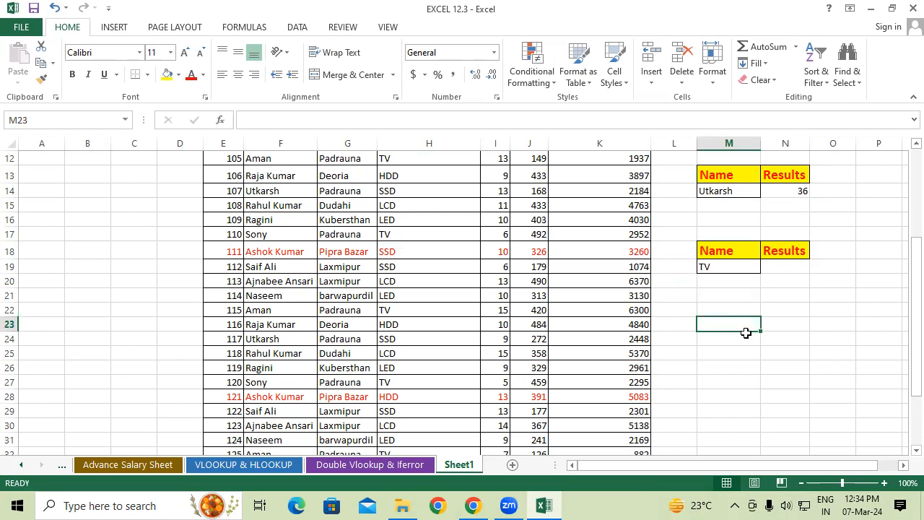
type("500")
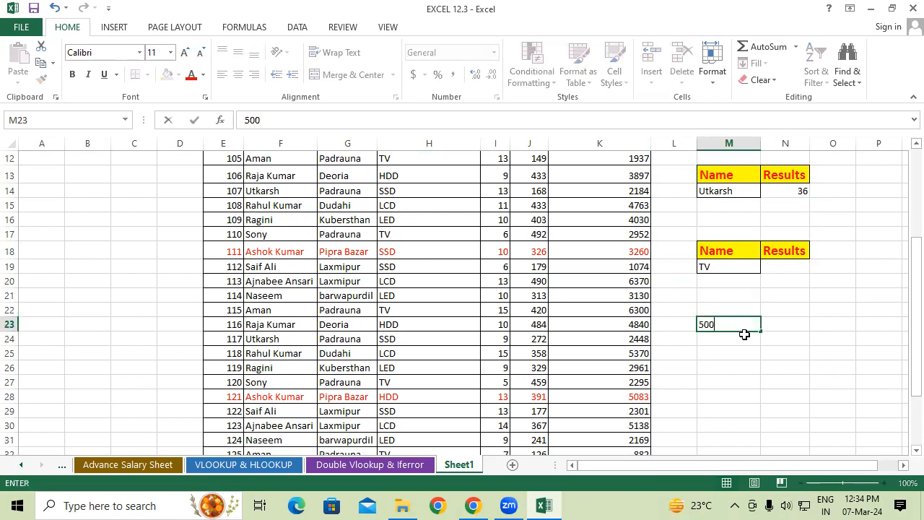
key("Return")
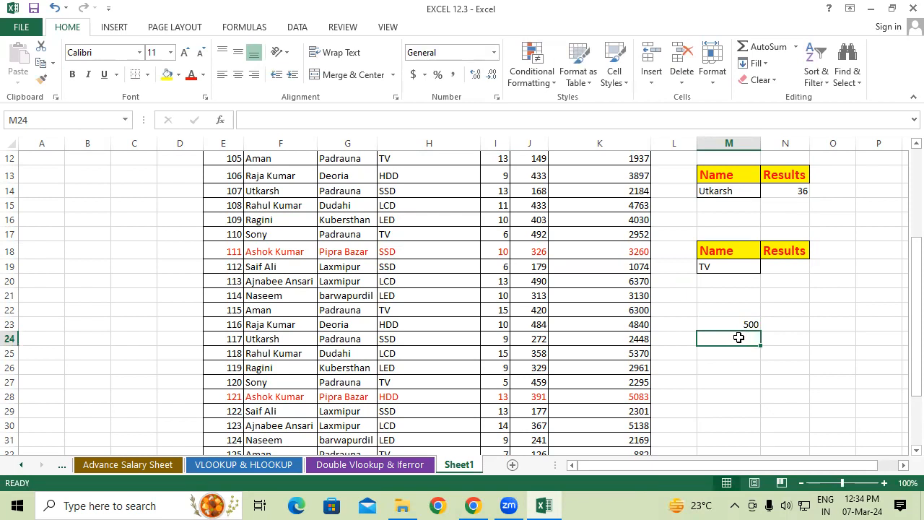
Enter =SUMIF(H7:H37,M19,I7:I37) in N19 to total the QTY values for the product in M19
left_click(784, 265)
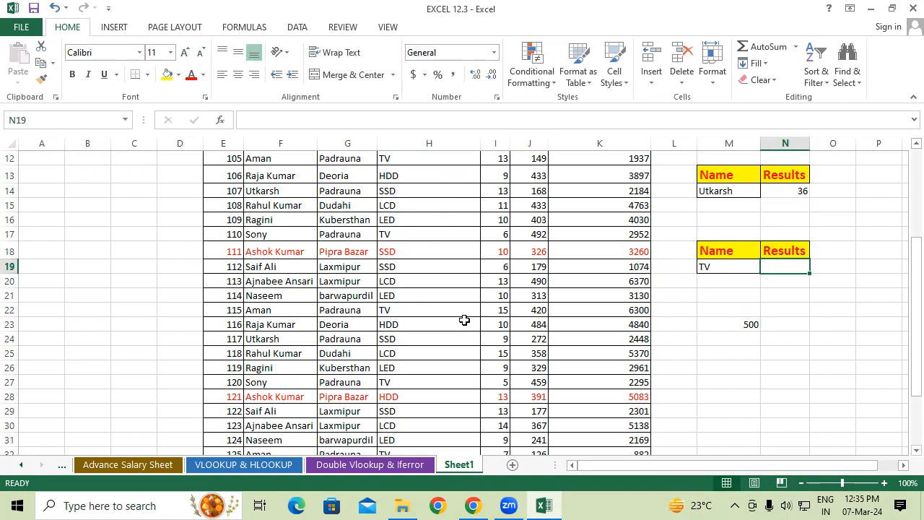
left_click_drag(723, 251, 762, 249)
left_click(736, 266)
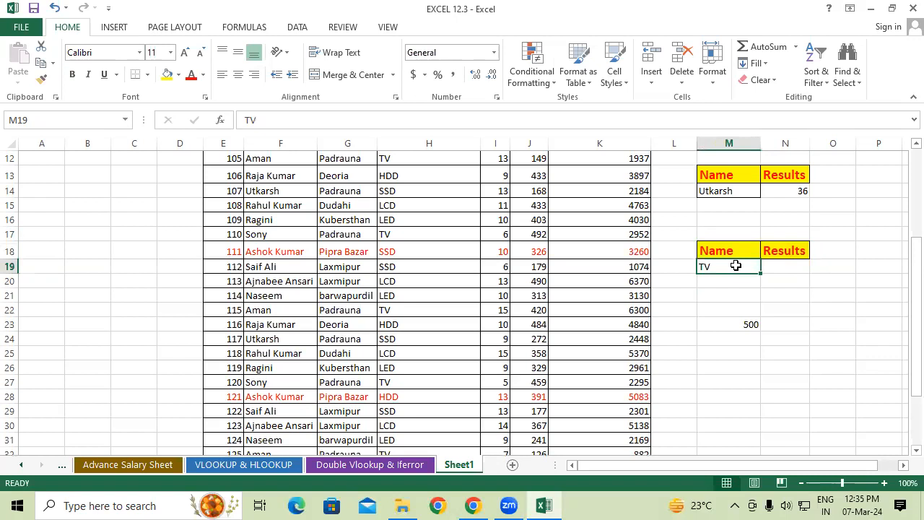
left_click(783, 269)
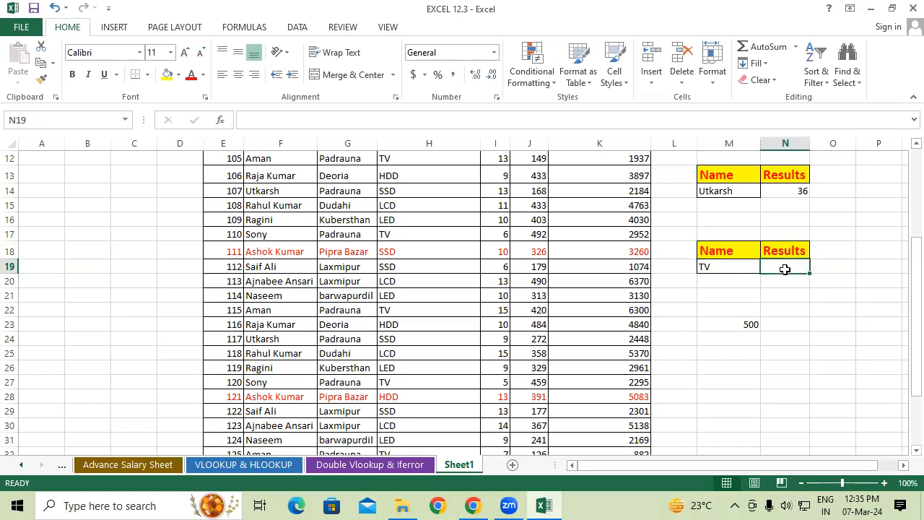
type("=sumif")
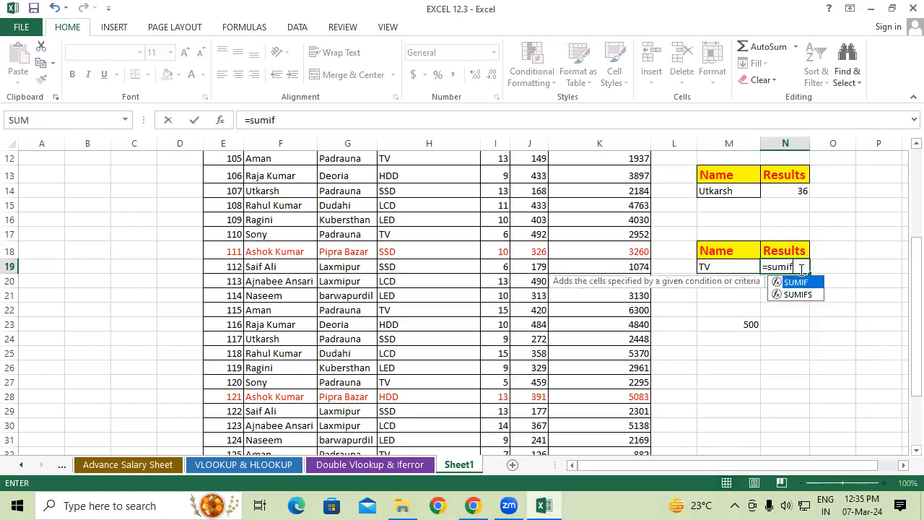
key("Tab")
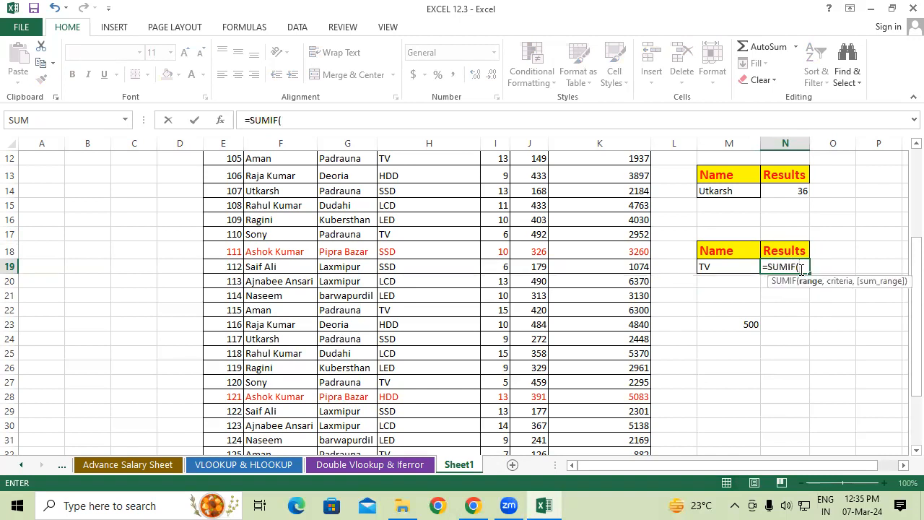
scroll(557, 273, "up", 2)
left_click(446, 169)
left_click_drag(446, 169, 435, 419)
type(",")
left_click(747, 219)
type(",")
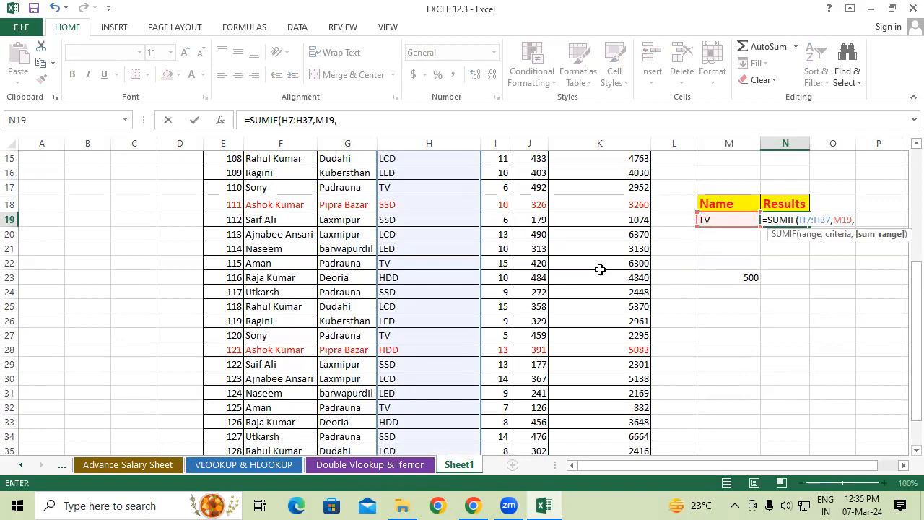
scroll(557, 245, "up", 3)
left_click_drag(506, 178, 495, 437)
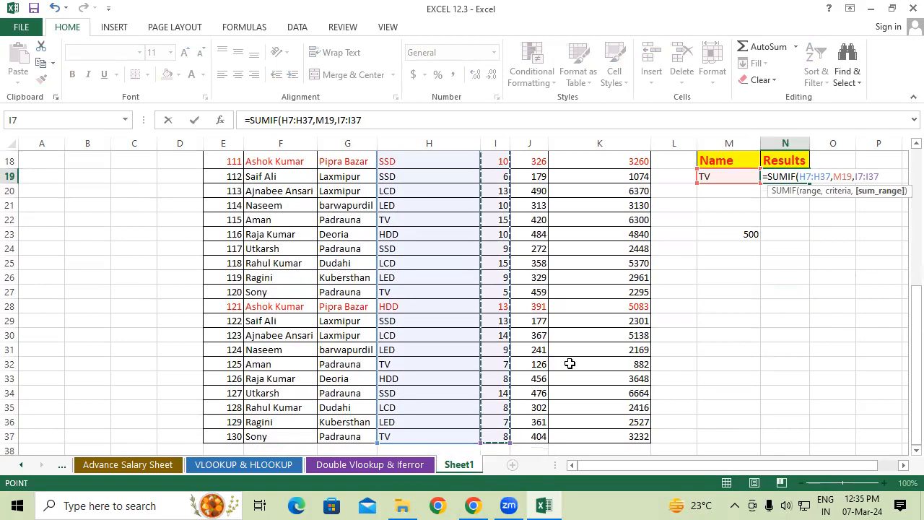
type(")")
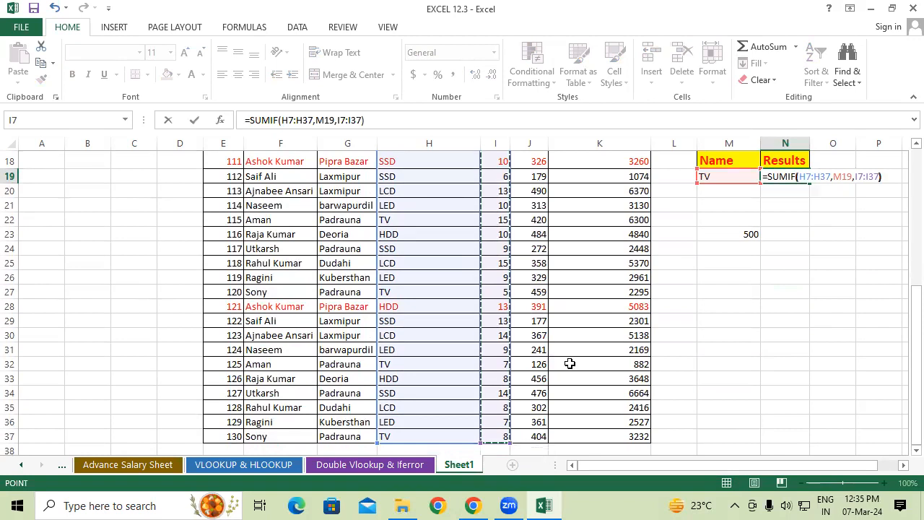
key("Return")
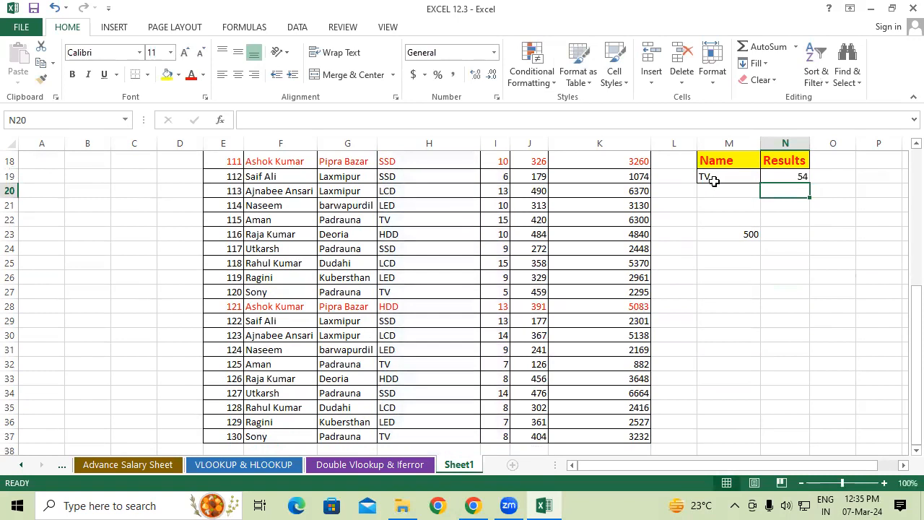
Change the product criterion in M19 to SSD
left_click(793, 180)
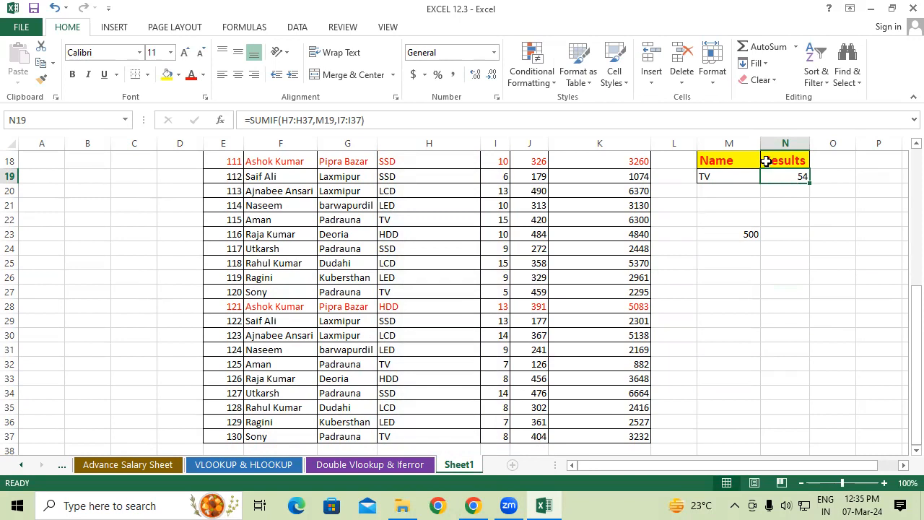
left_click(719, 177)
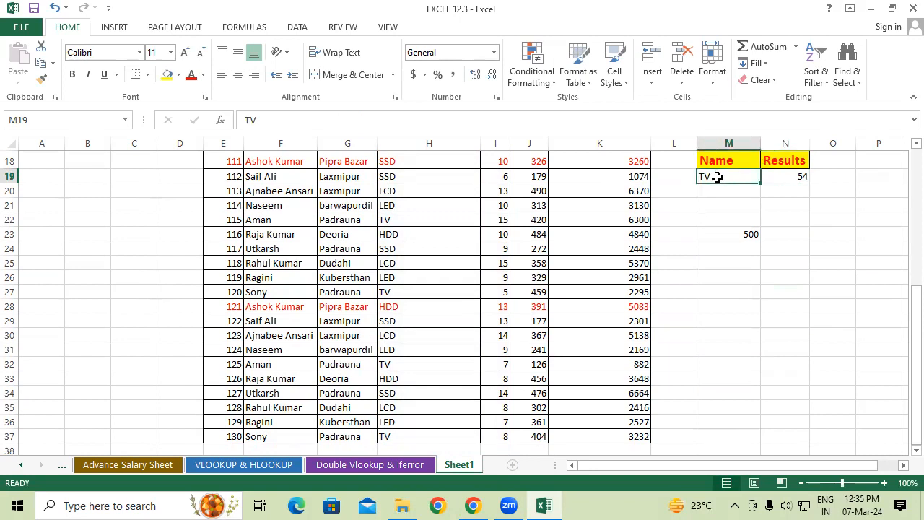
type("SSD")
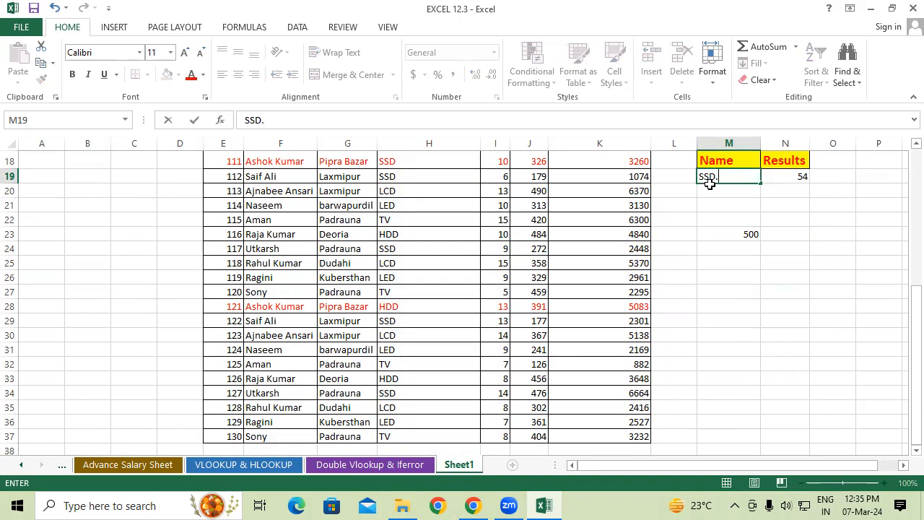
type(".")
key("BackSpace")
key("Return")
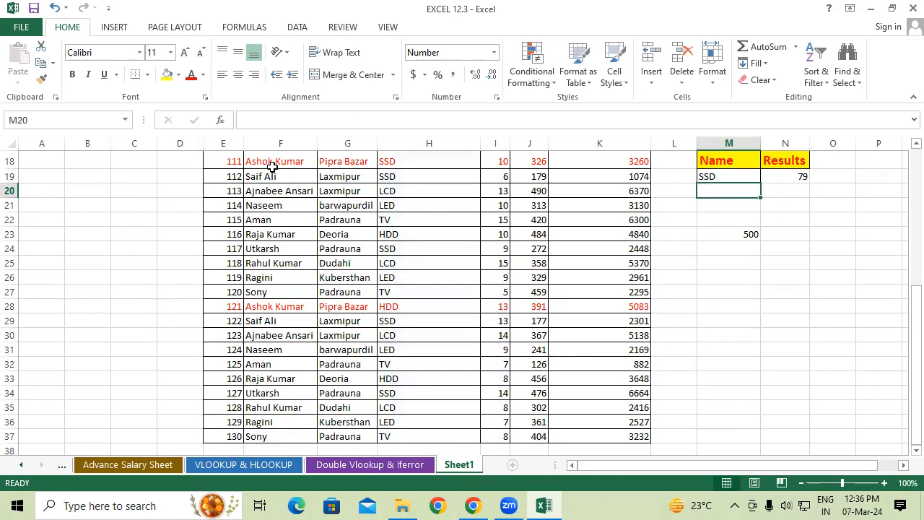
scroll(756, 261, "up", 3)
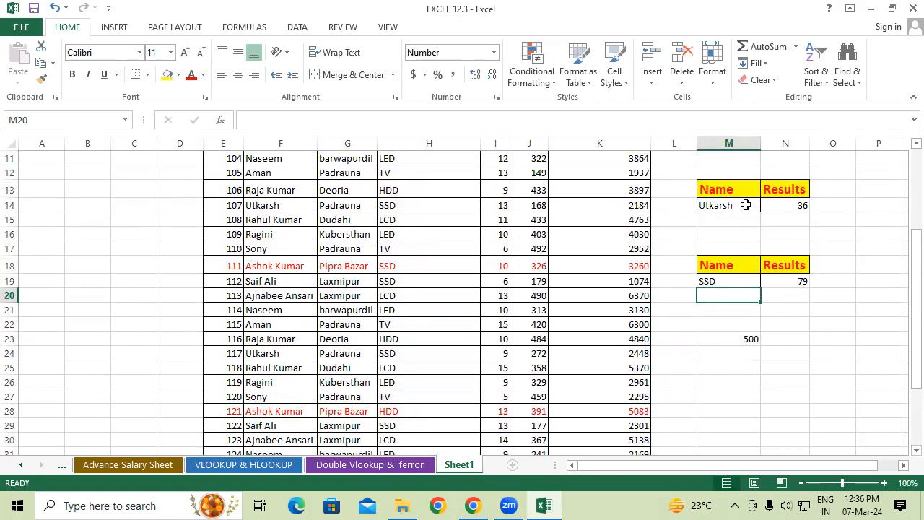
left_click(745, 204)
left_click(264, 268)
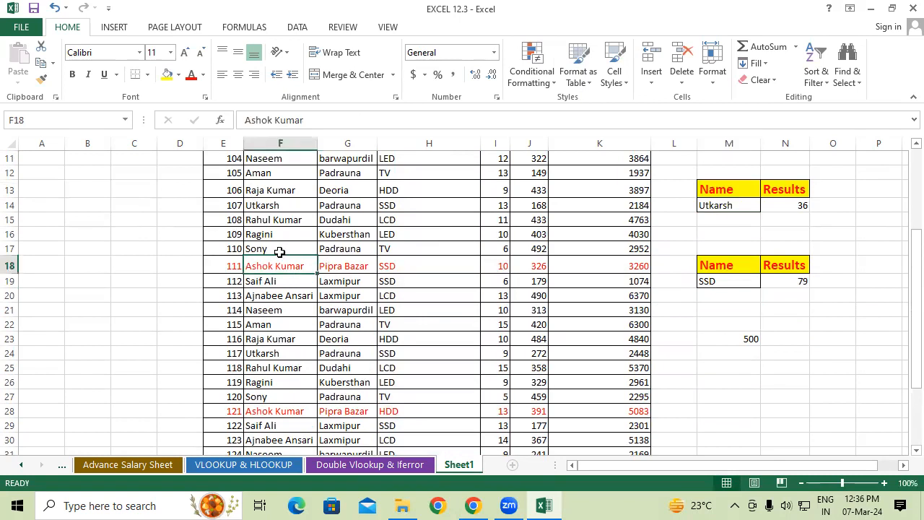
Replace the name criterion in M14 with the customer name from F18, and check the SUMIF result in N14
left_click_drag(279, 260, 731, 202, "ctrl")
left_click(768, 249)
left_click(787, 208)
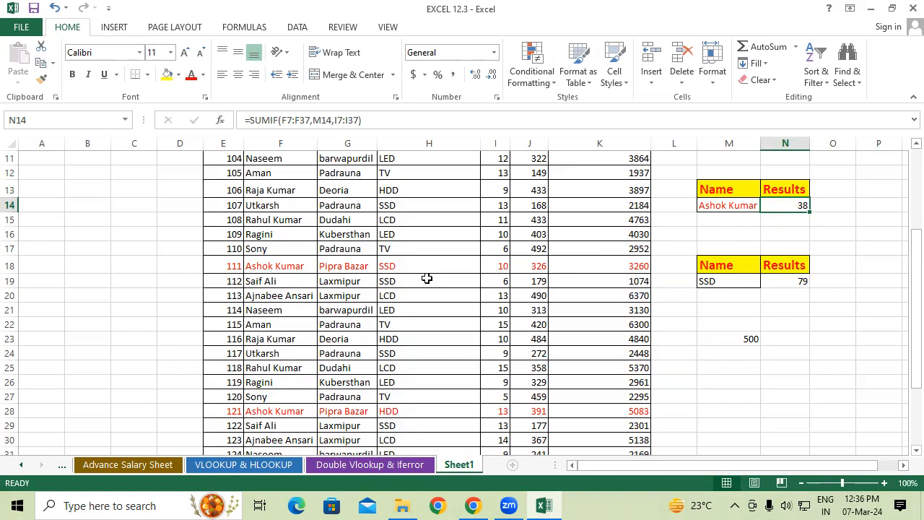
Copy the NAME, ADDRESS and PRODUCT NAME headings with the first record from F7:H8 to L26:N27
scroll(427, 274, "up", 3)
left_click_drag(280, 205, 417, 214)
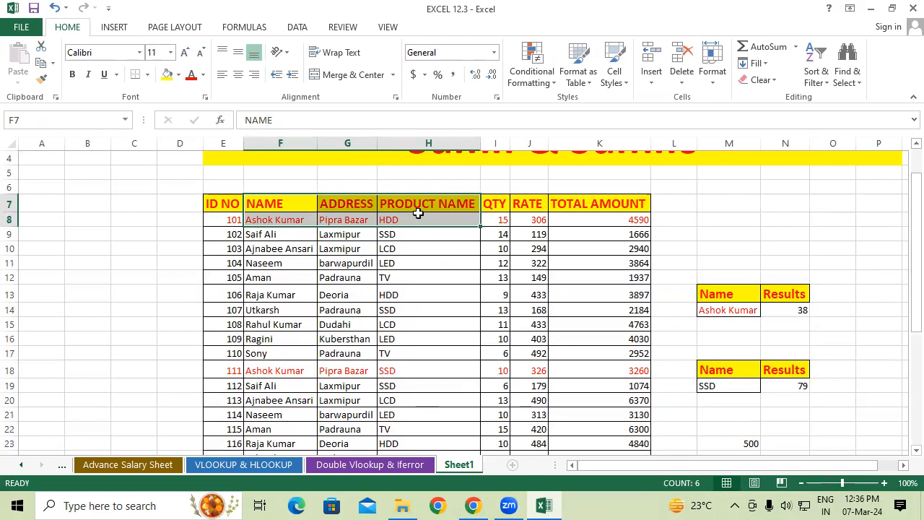
key("ctrl+c")
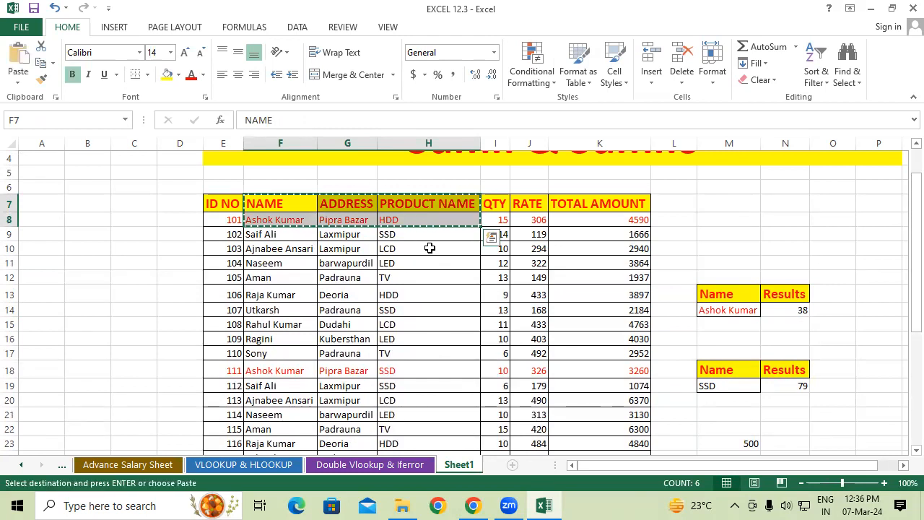
scroll(737, 324, "down", 3)
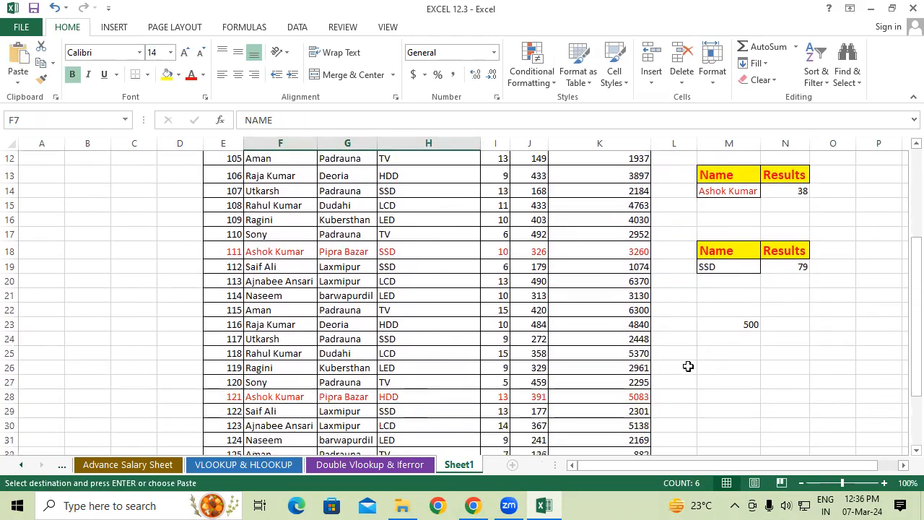
left_click(688, 366)
key("ctrl+v")
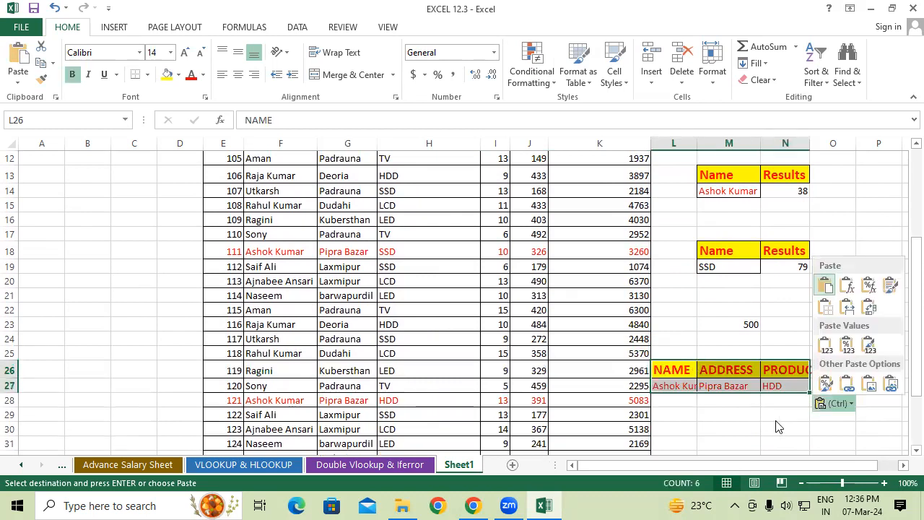
Autofit the width of column N and copy the Results heading from N13 to O26
left_click(772, 425)
double_click(810, 141)
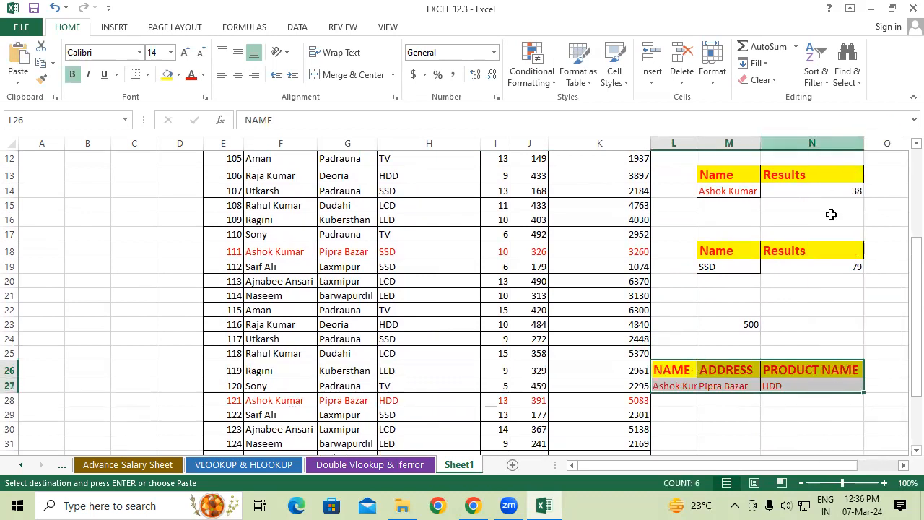
left_click(815, 180)
left_click_drag(816, 184, 589, 370)
Begin a SUMIFS formula in O27 with the QTY column I7:I37 as the sum range
left_click(589, 388)
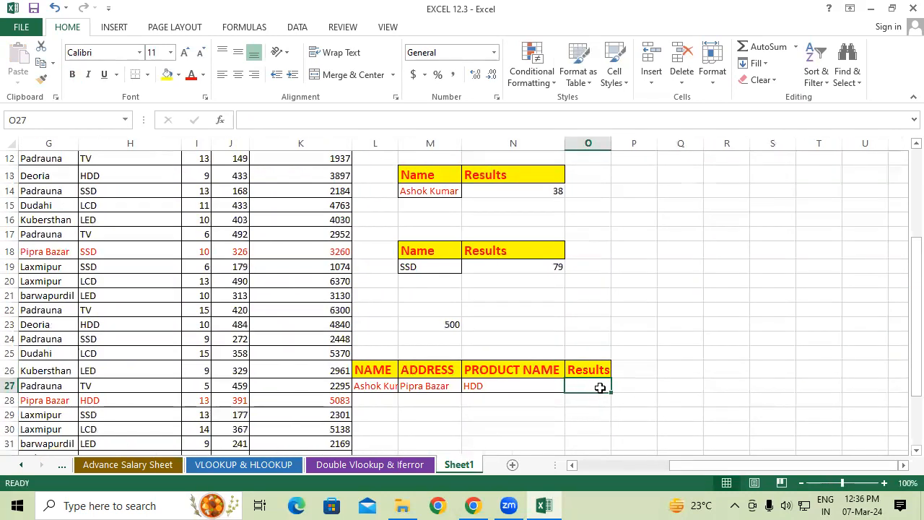
type("=")
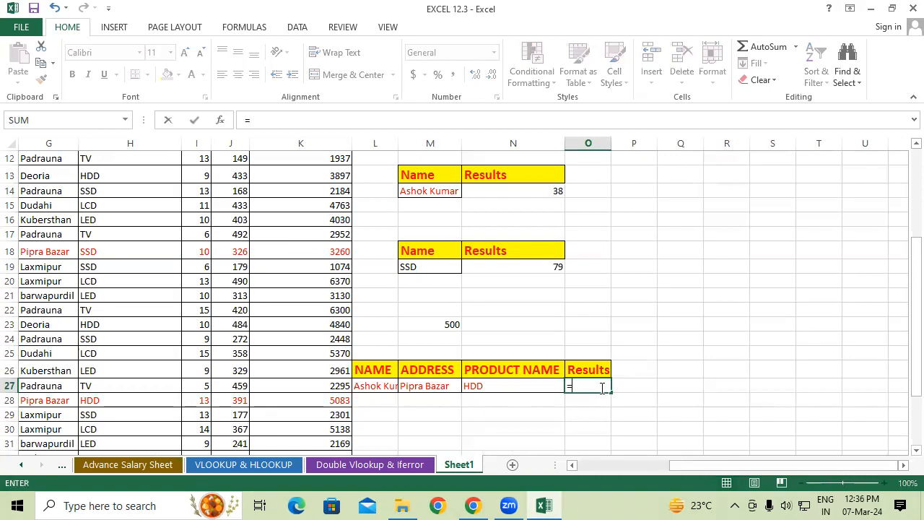
type("SUMIF")
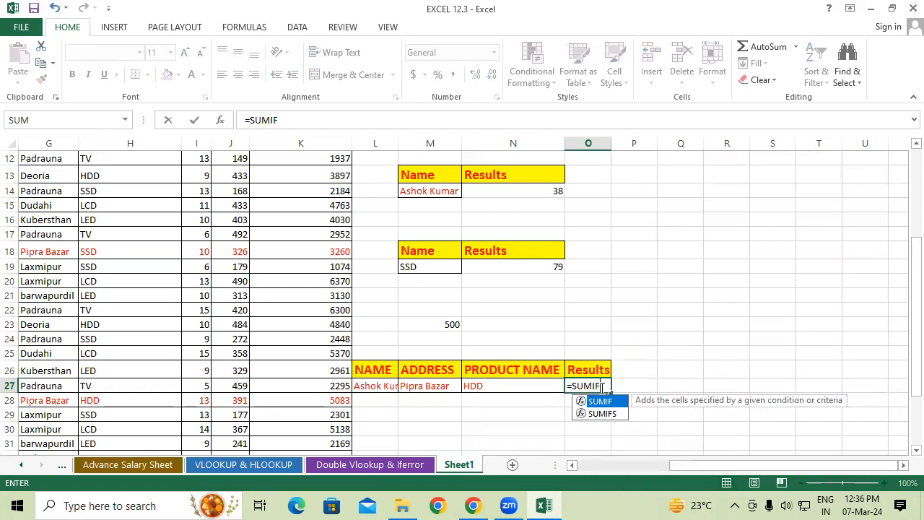
type("S(")
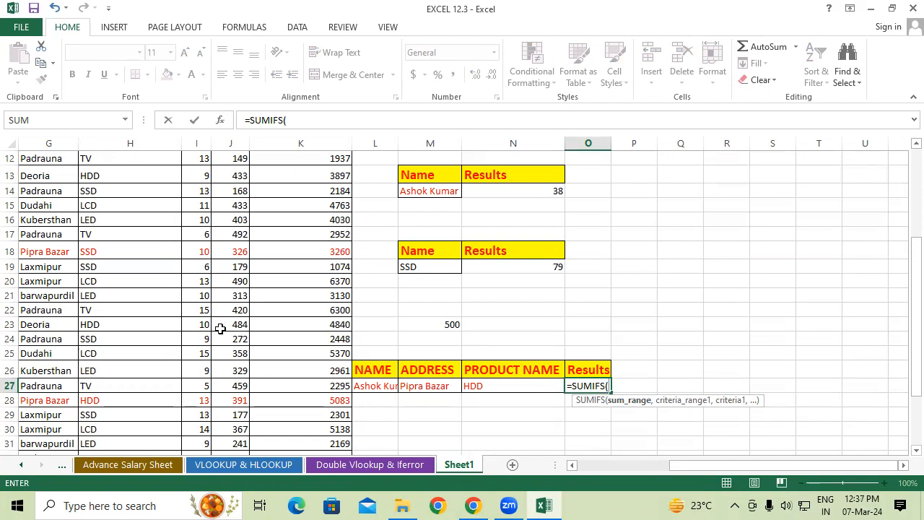
scroll(220, 326, "up", 3)
left_click_drag(189, 205, 197, 424)
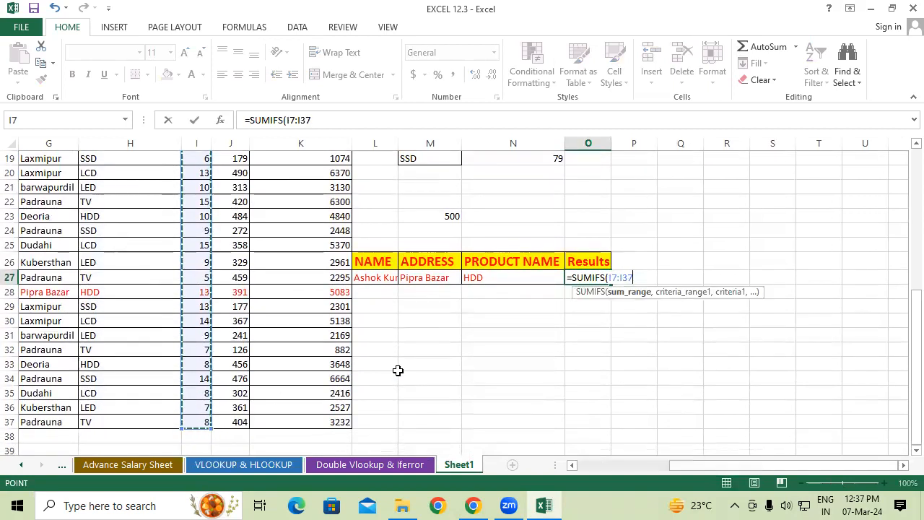
type(",")
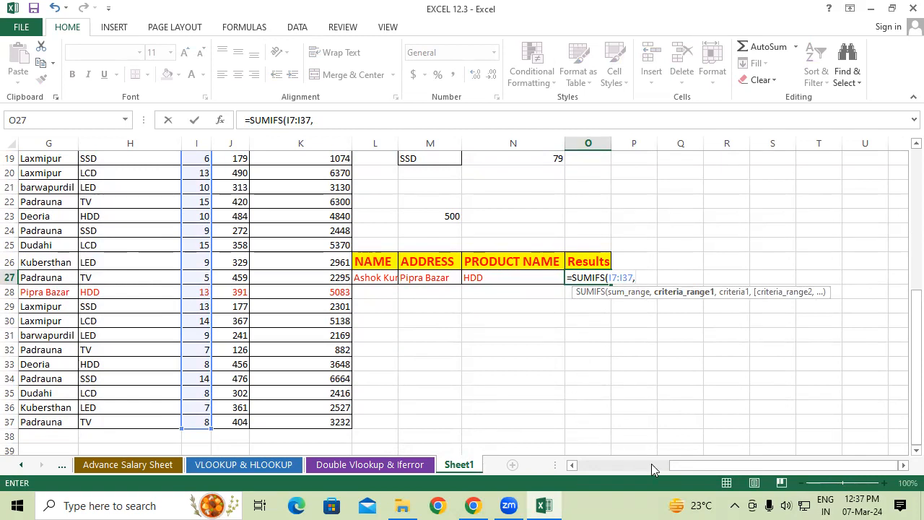
Add the NAME column F7:F37 as the first criteria range of the SUMIFS formula, with L27 as its criterion
left_click_drag(677, 462, 583, 465)
scroll(304, 364, "up", 5)
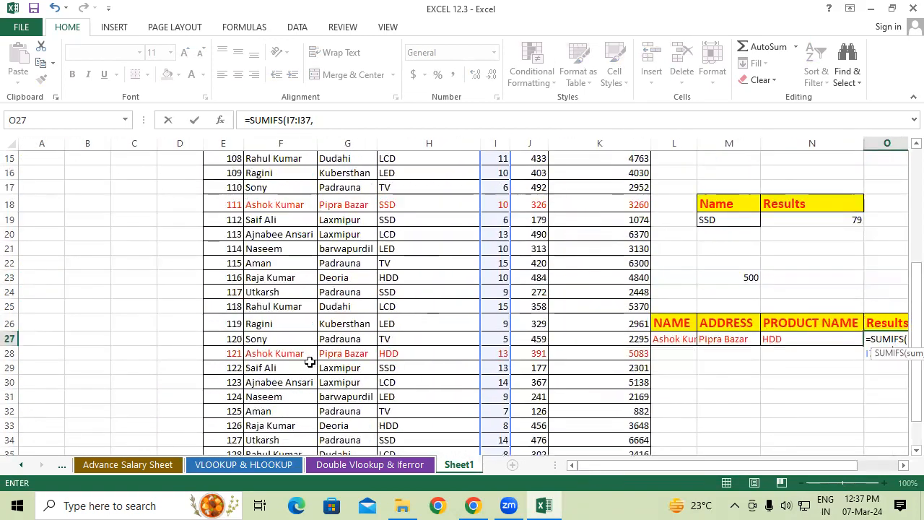
left_click_drag(281, 175, 268, 425)
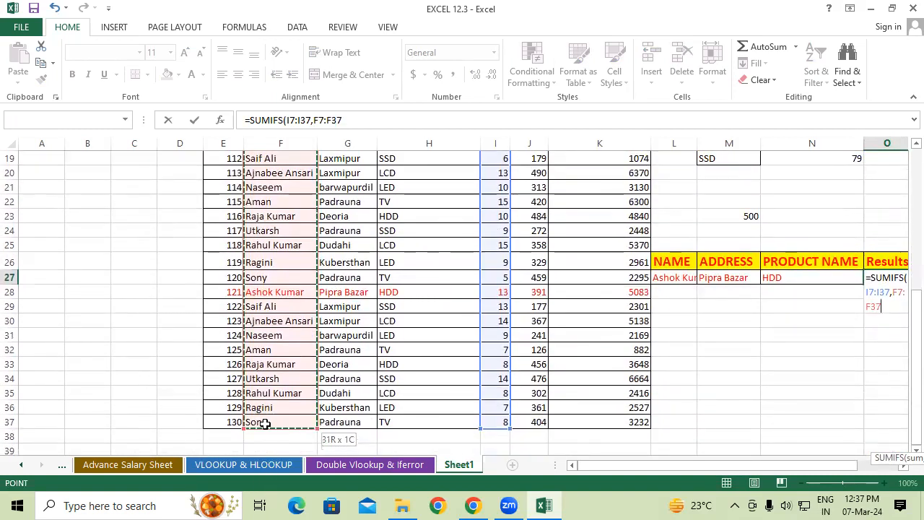
type(",")
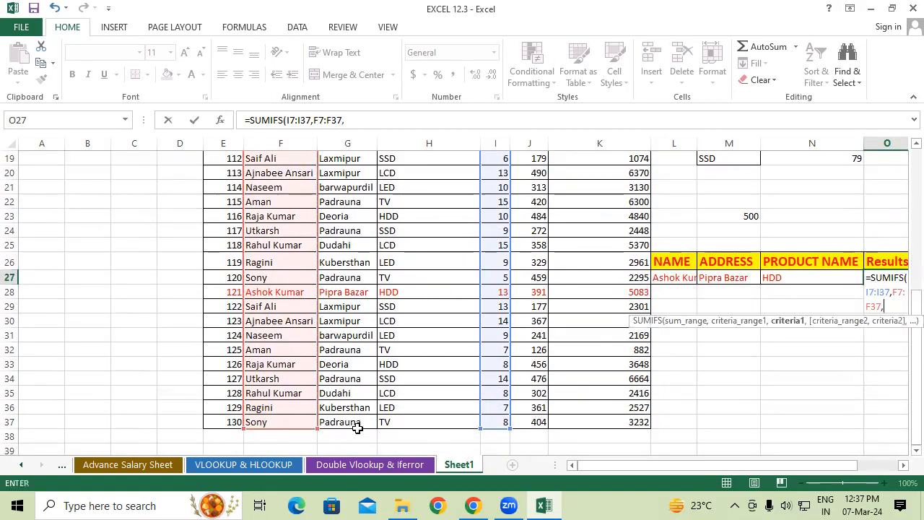
left_click(663, 278)
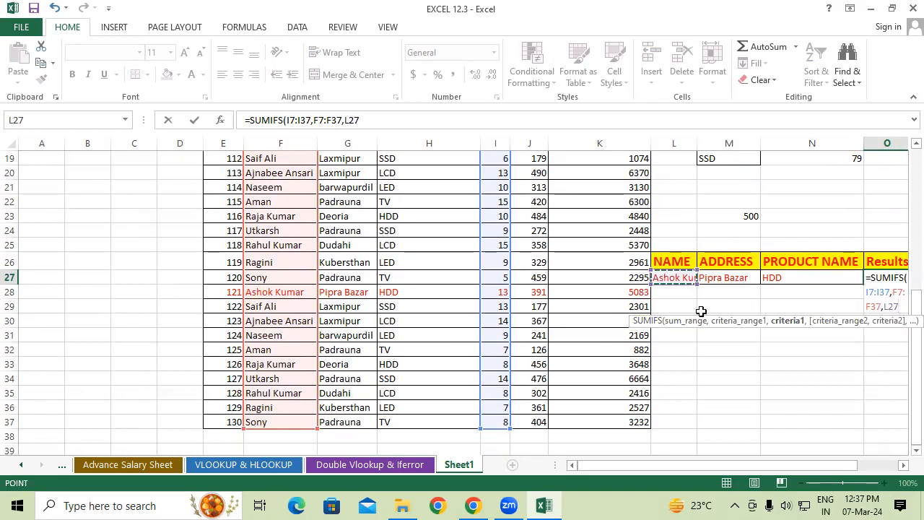
type(",")
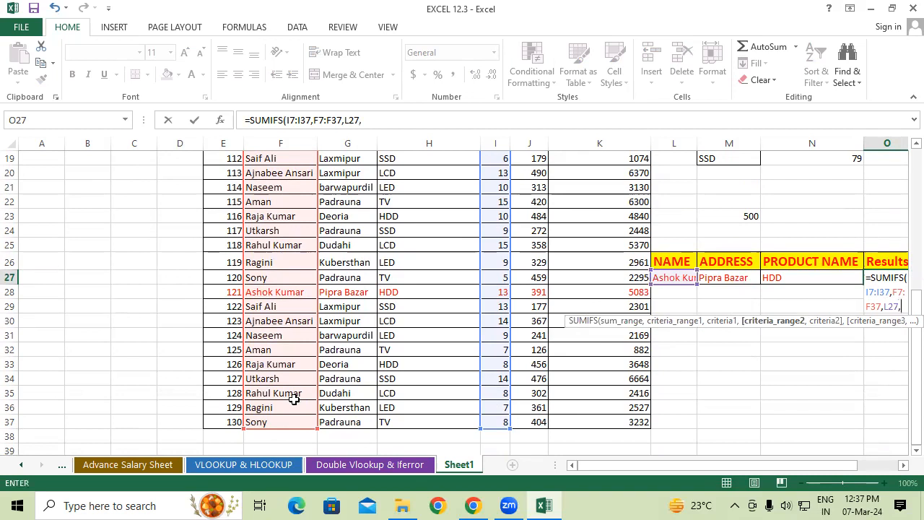
Add the ADDRESS column G7:G37 as the second criteria range, with M27 as its criterion
left_click_drag(326, 422, 338, 158)
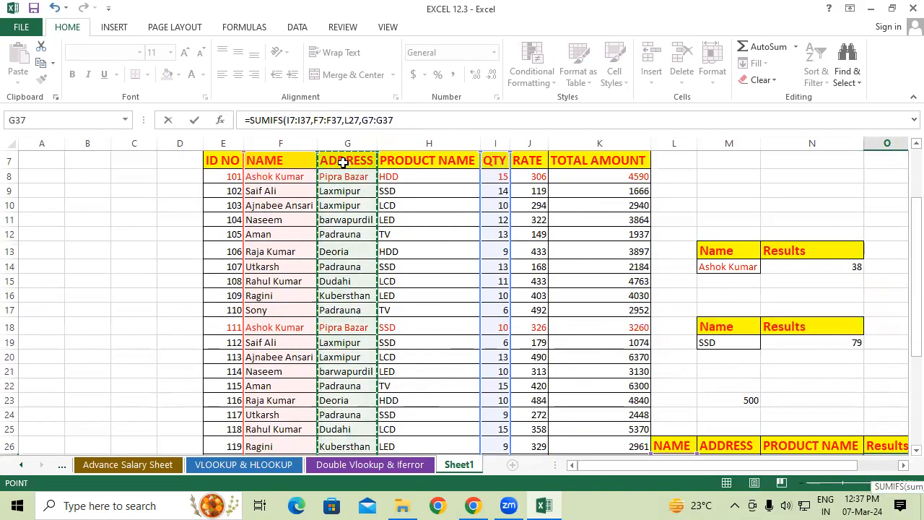
scroll(463, 228, "down", 2)
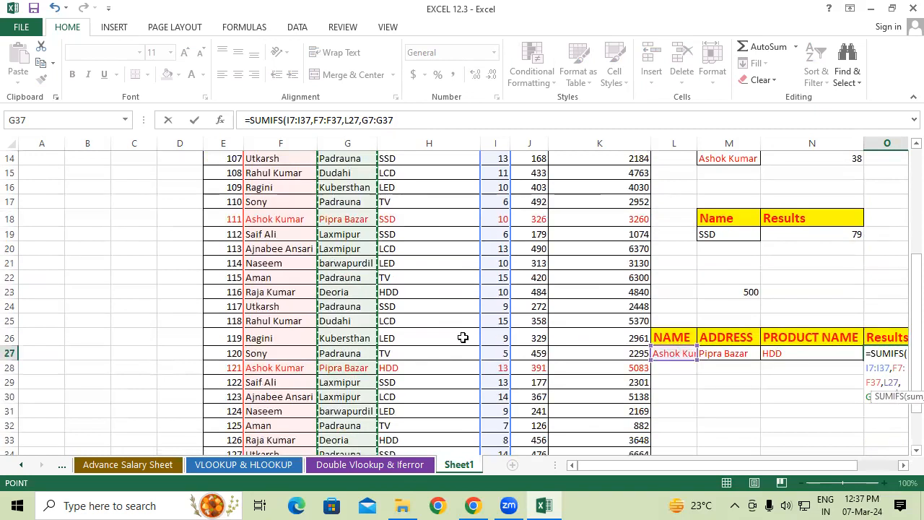
type(",")
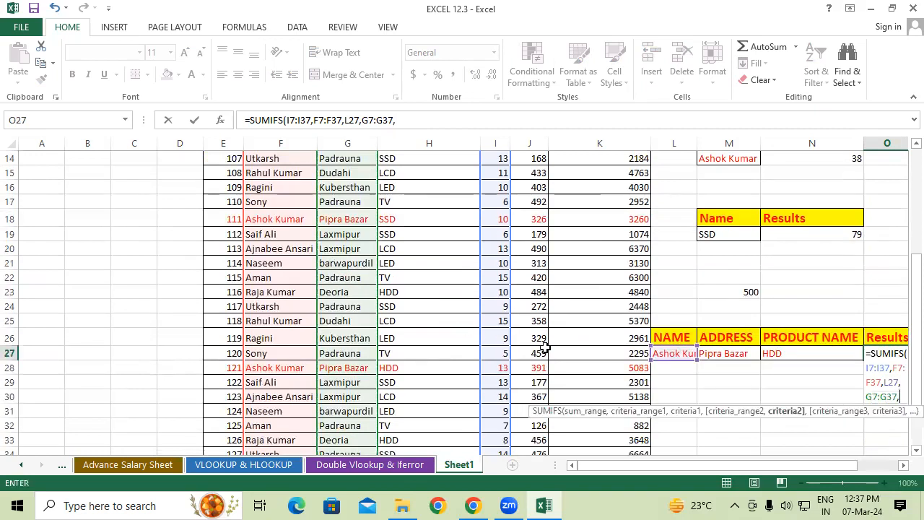
left_click(750, 355)
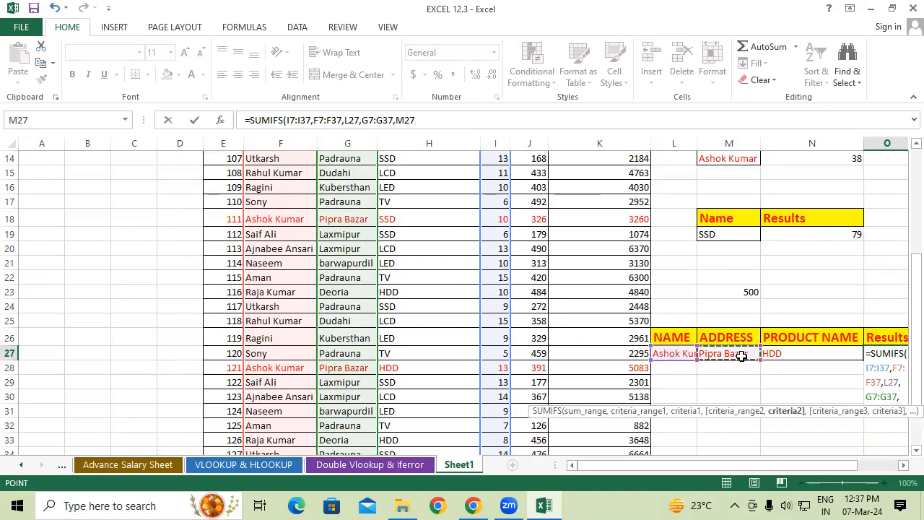
type(",")
Add the PRODUCT NAME column H7:H37 with N27 as the third criterion and complete the SUMIFS formula in O27
scroll(405, 405, "up", 4)
left_click_drag(430, 217, 404, 398)
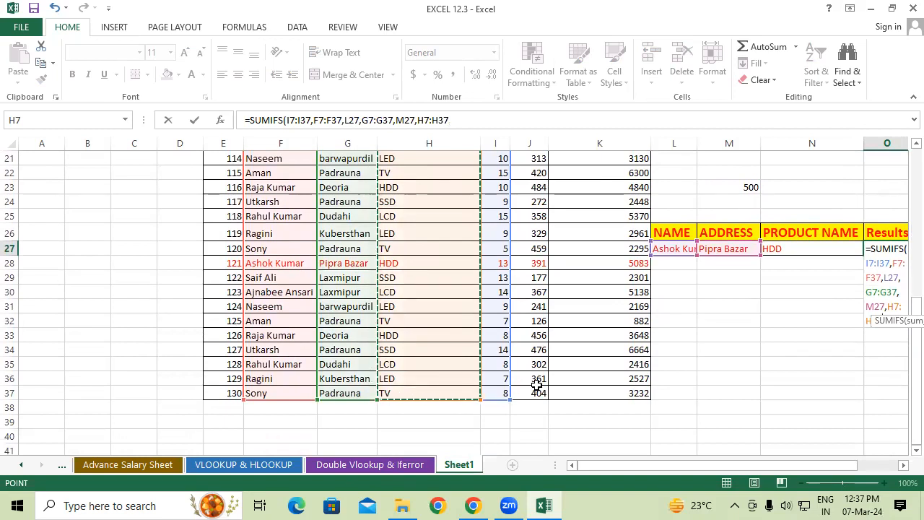
type(",")
left_click(799, 248)
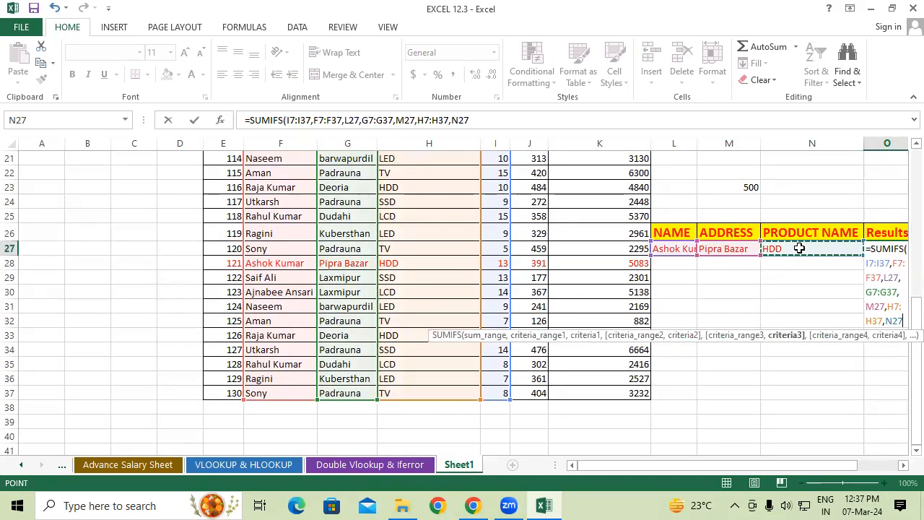
type(")")
key("Return")
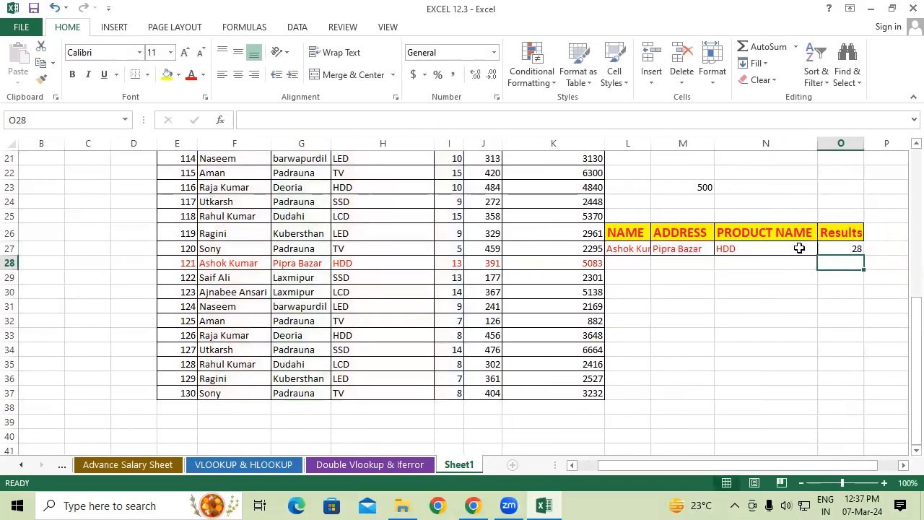
Compare the same customer's product entries in H18 and H28, and change the product criterion in N27 to SSD
scroll(799, 247, "up", 2)
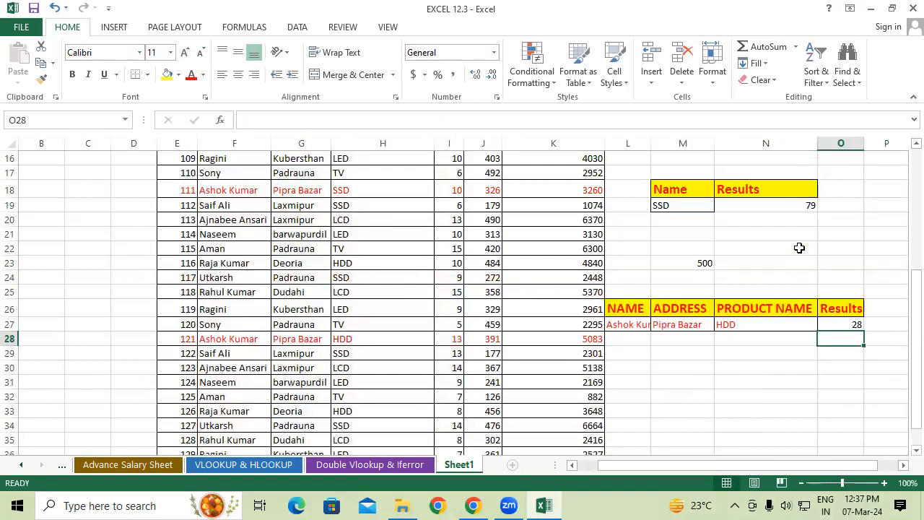
scroll(664, 268, "up", 2)
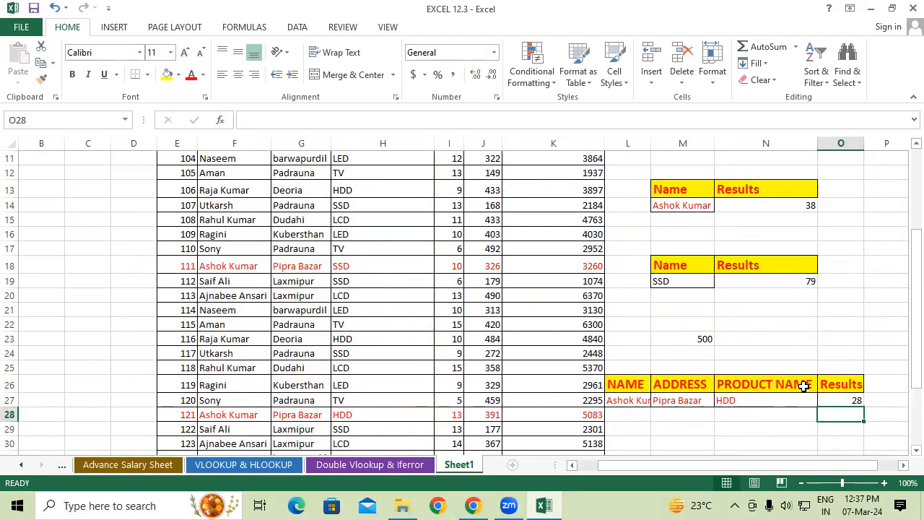
left_click(362, 266)
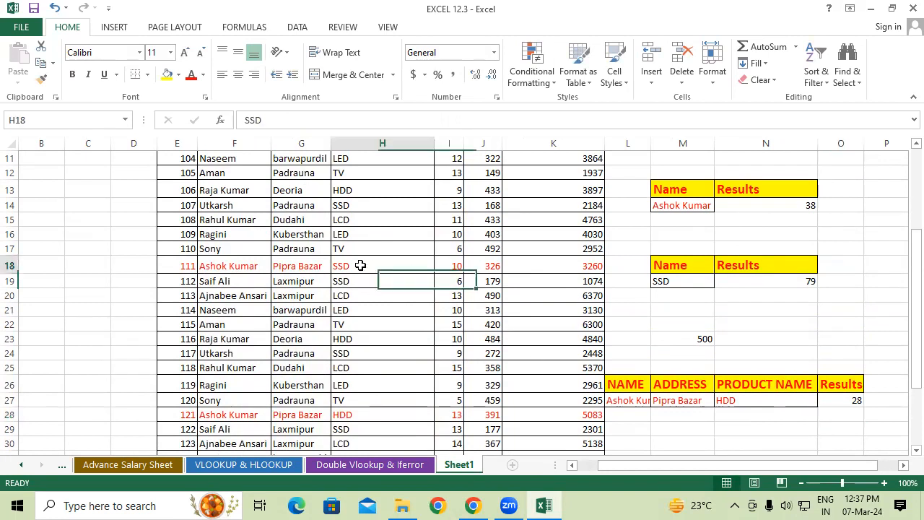
left_click(362, 413)
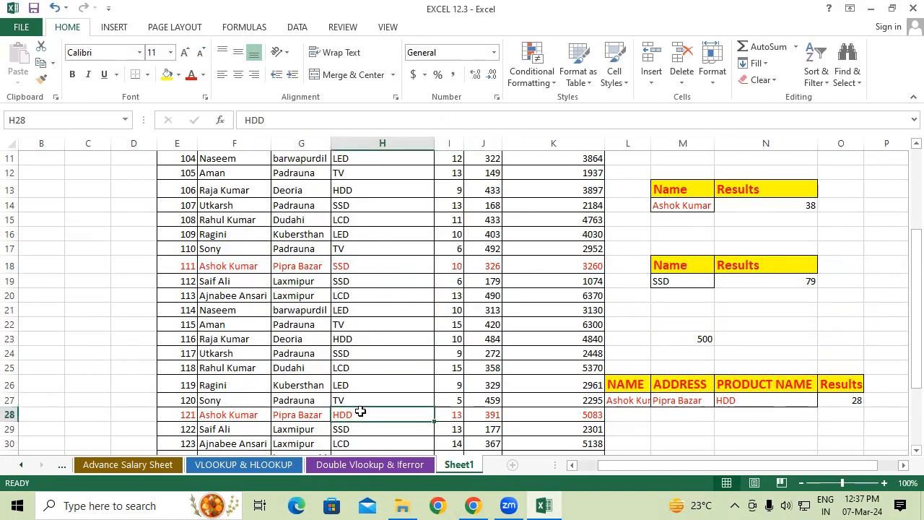
left_click(349, 265)
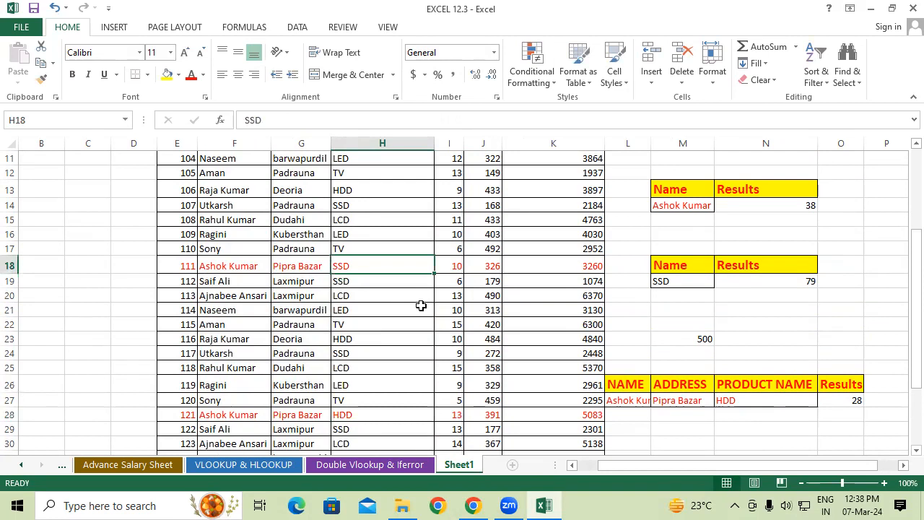
scroll(630, 409, "down", 1)
left_click(732, 370)
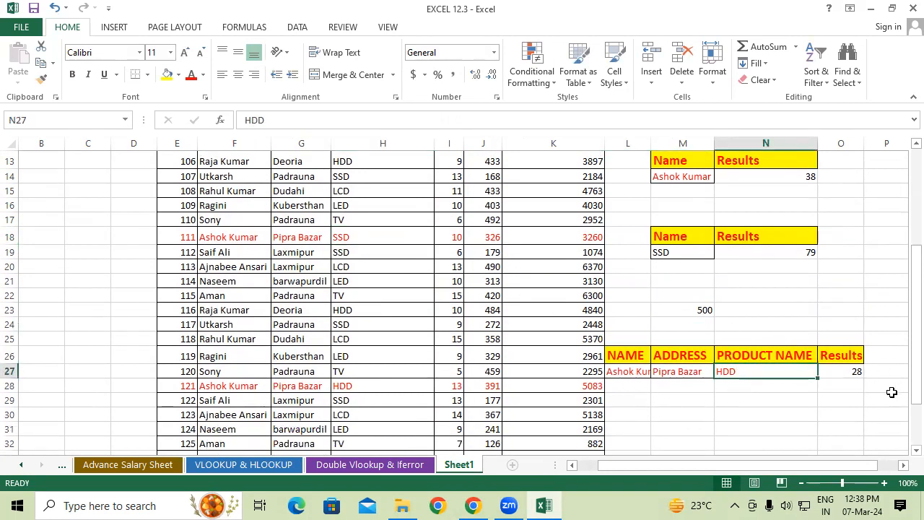
type("SSD")
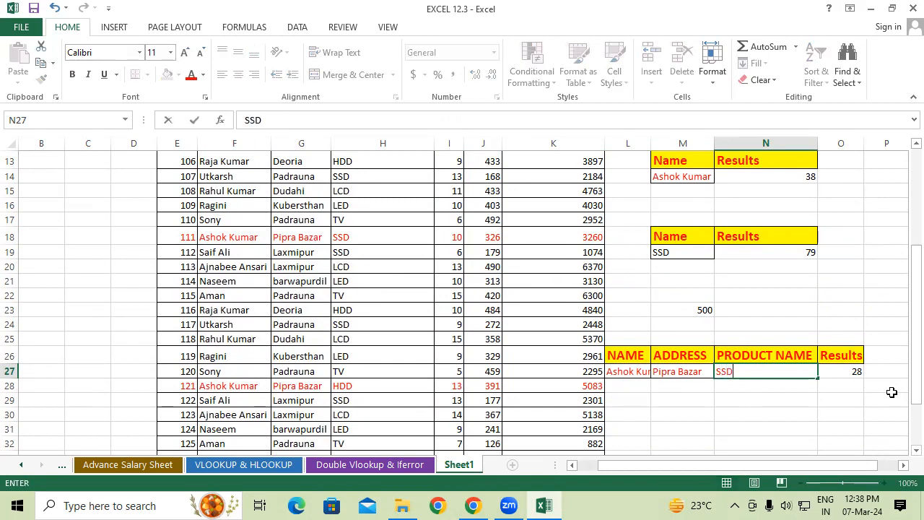
key("Return")
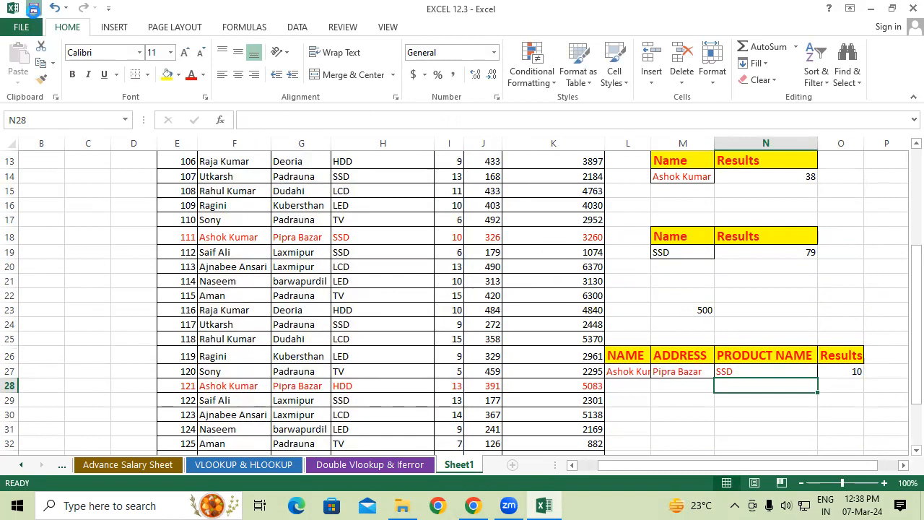
left_click(457, 310)
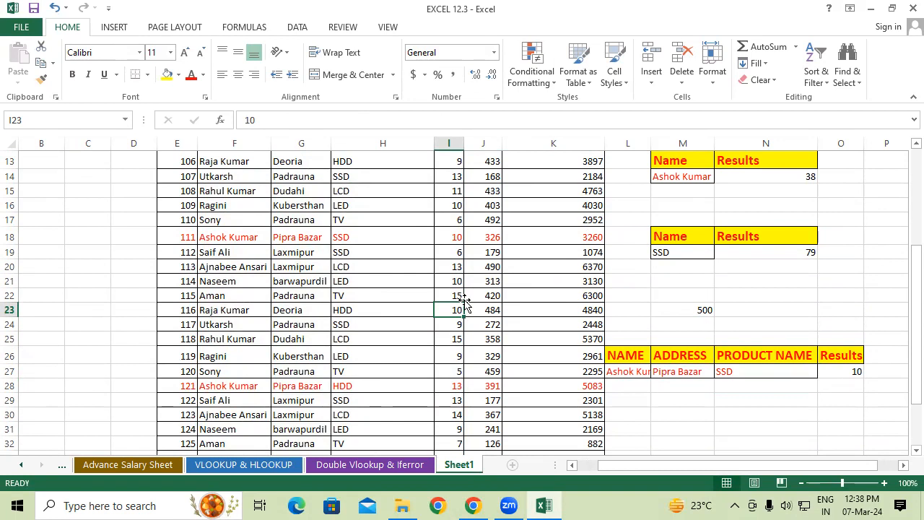
scroll(452, 319, "up", 4)
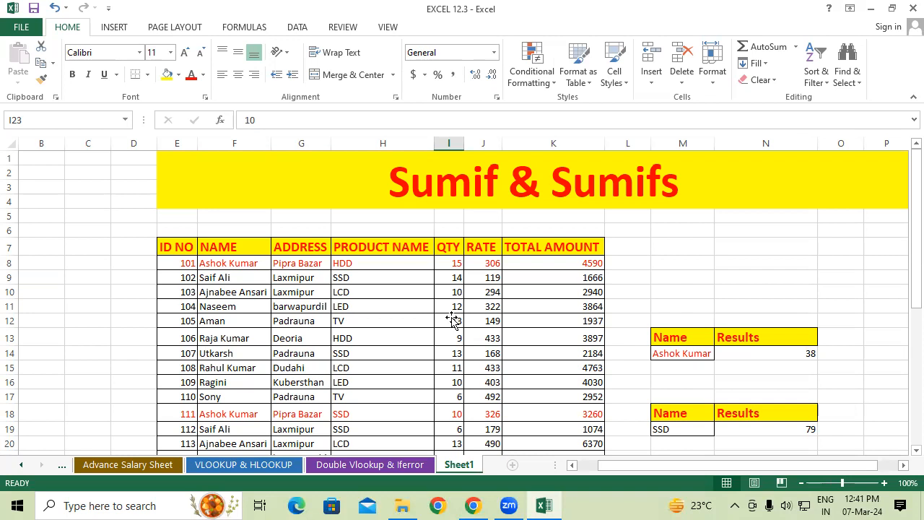
Switch to a new blank Notepad document and maximize its window
key("super+r")
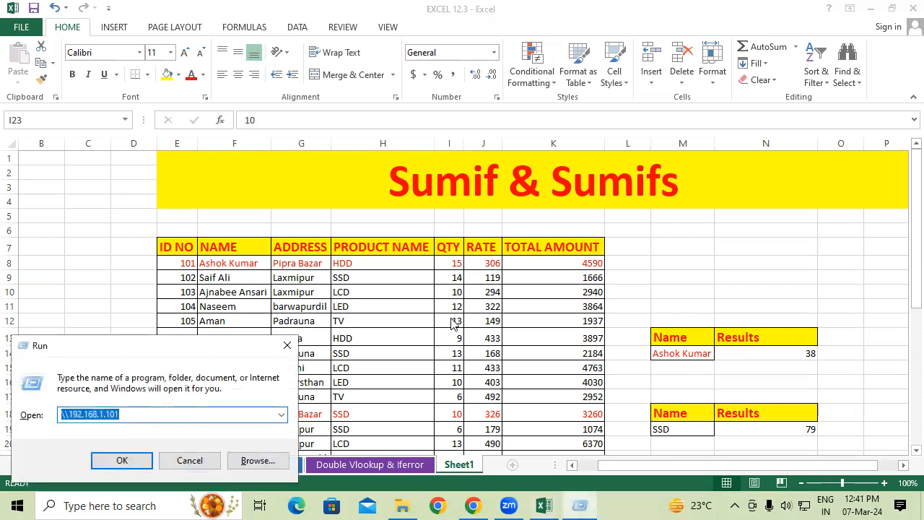
type("NO")
key("Down")
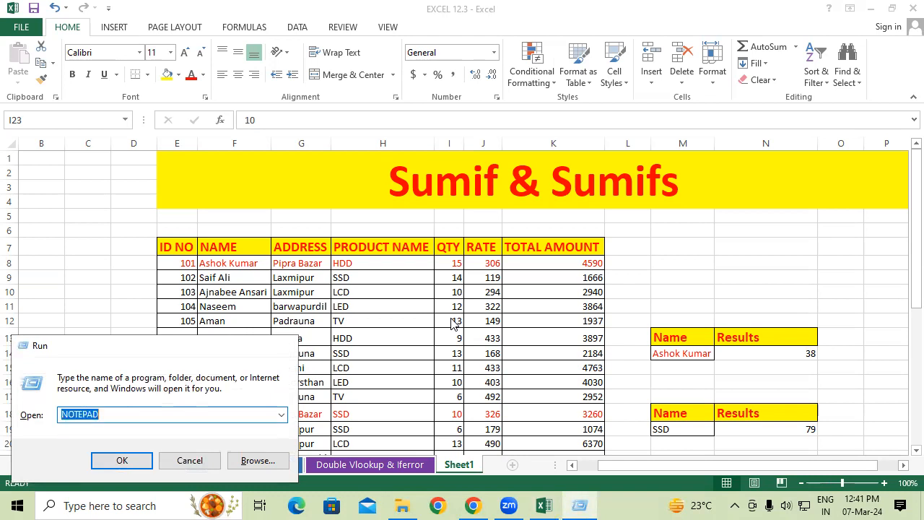
key("Return")
key("super+Up")
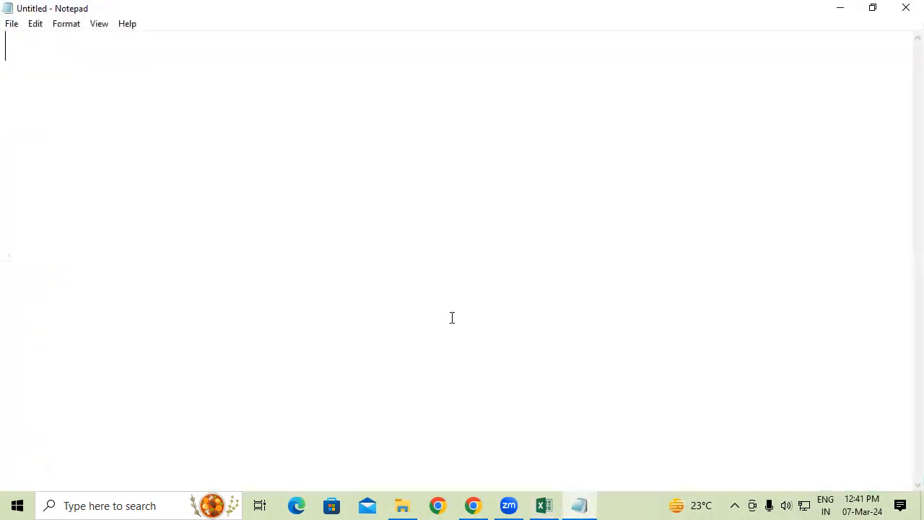
Write the start of the SUMIF syntax note as "SUMIF(SELECT ALL RANGE"
type("SU")
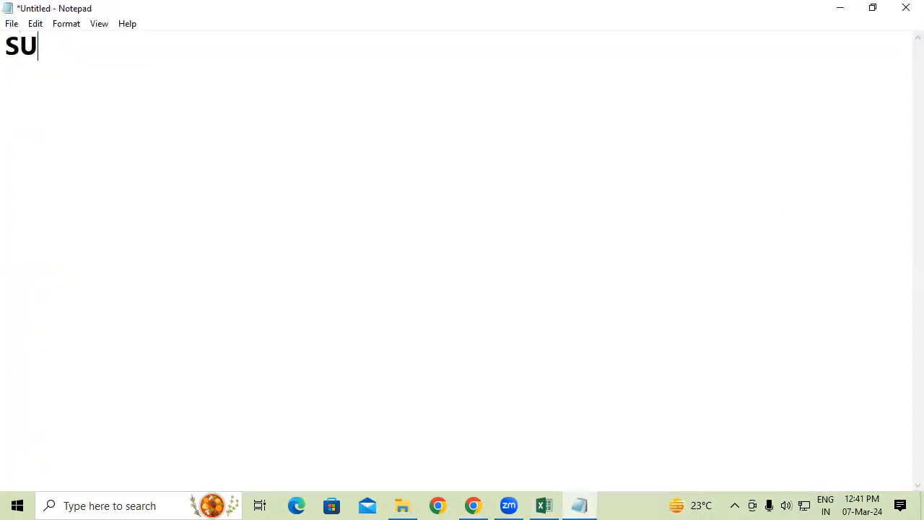
type("MIF")
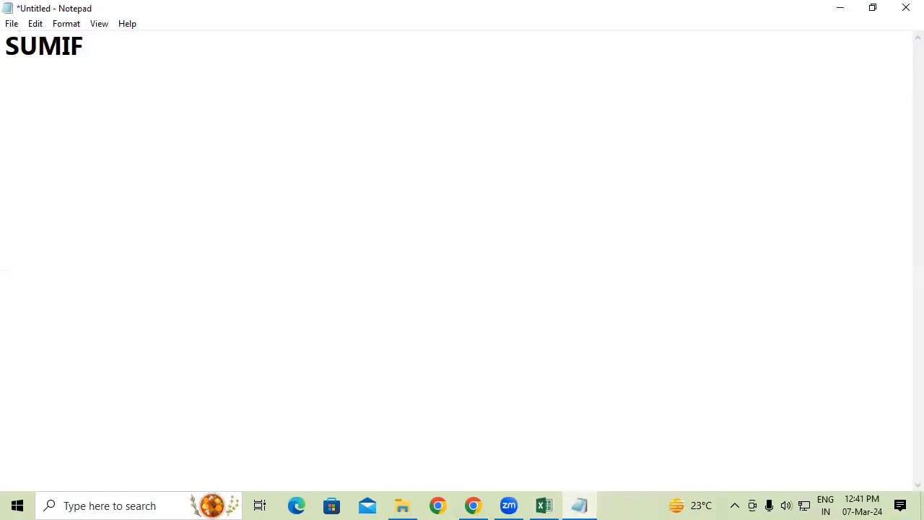
type("(")
type("SL")
key("BackSpace")
type("ELECT ")
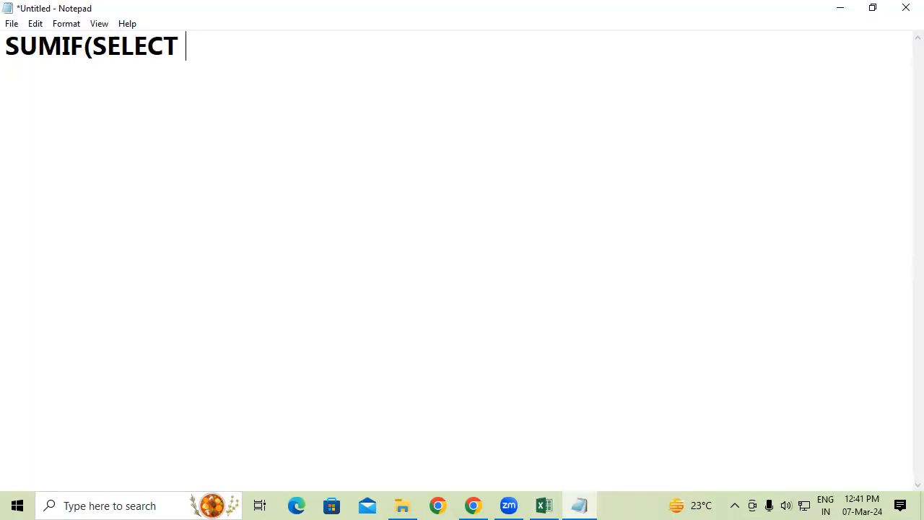
type("AA")
key("BackSpace")
type("LL RANGE")
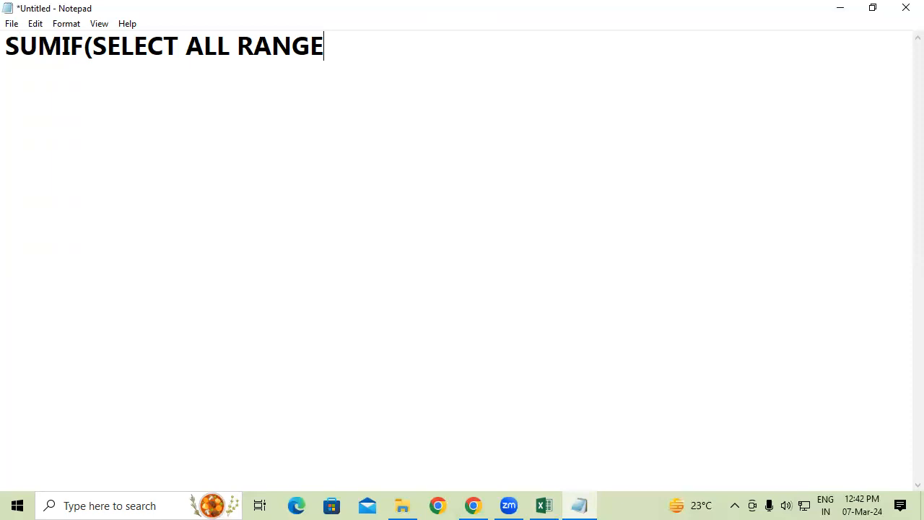
Add ",SELECT SINGLE RANGE" as the second argument of the SUMIF syntax note
type(",SEL")
type("ECT")
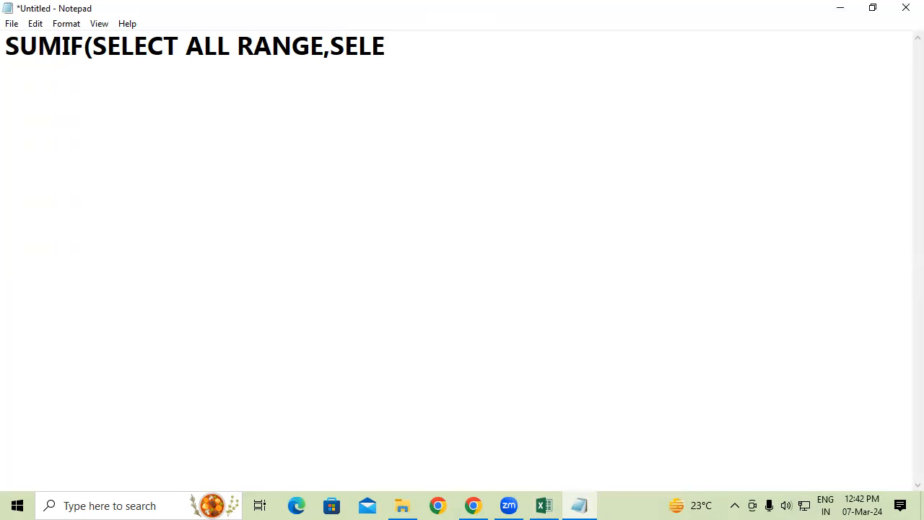
type(" SINGL")
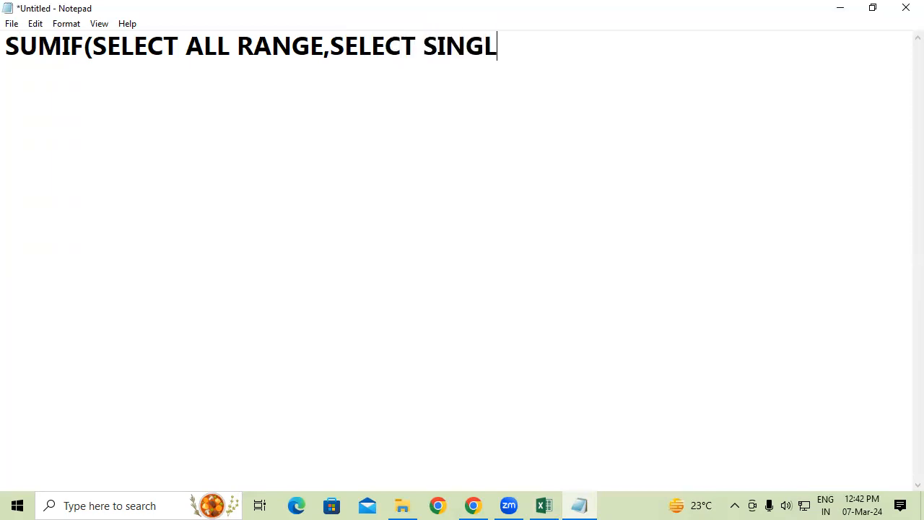
type("E RANGE ")
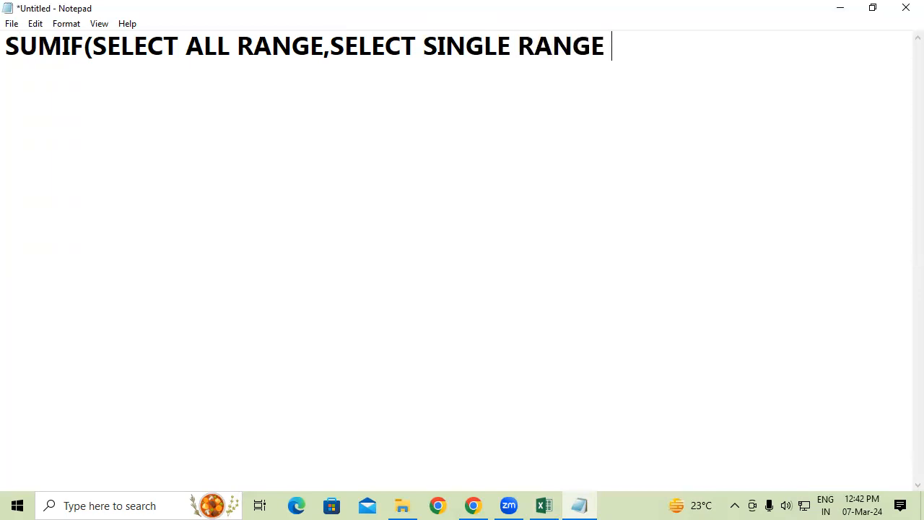
type(",SELECT ")
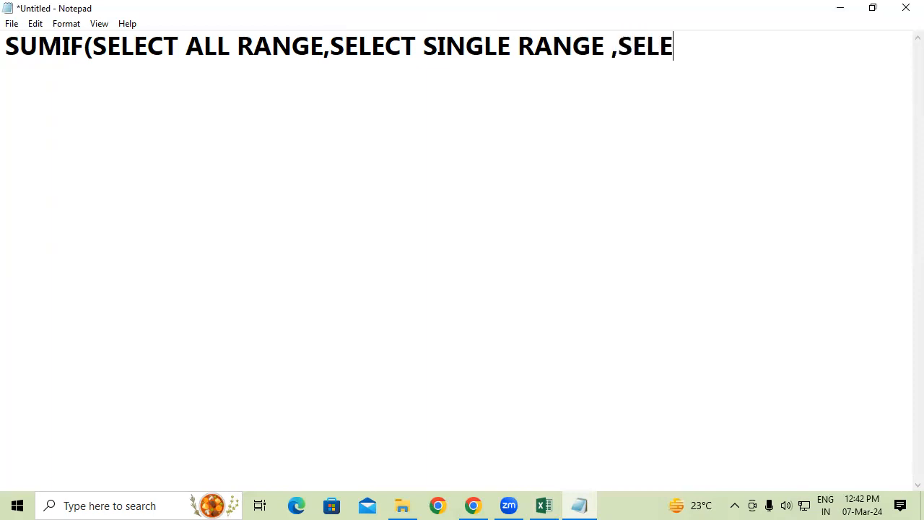
type("SUM ")
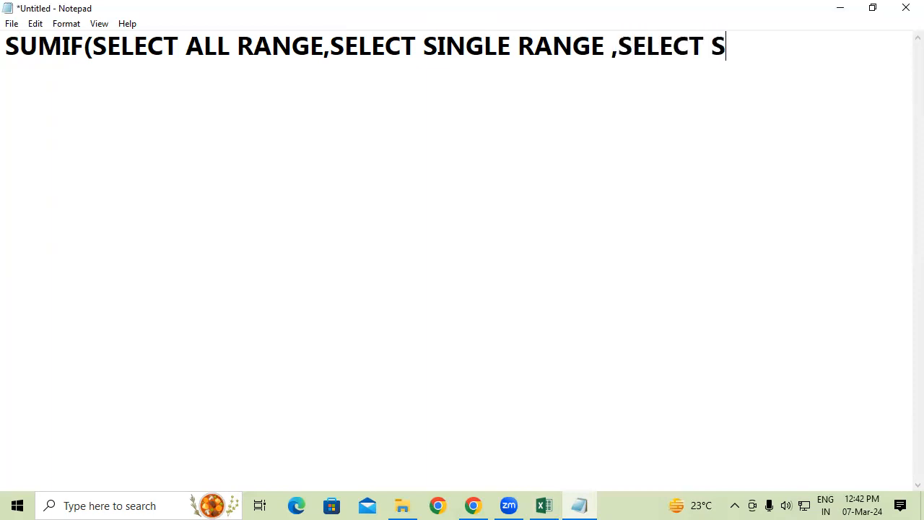
type("B")
Complete the SUMIF syntax note with ",SELECT SUM VALUE)" and leave empty lines below it
key("BackSpace")
type("VALUE")
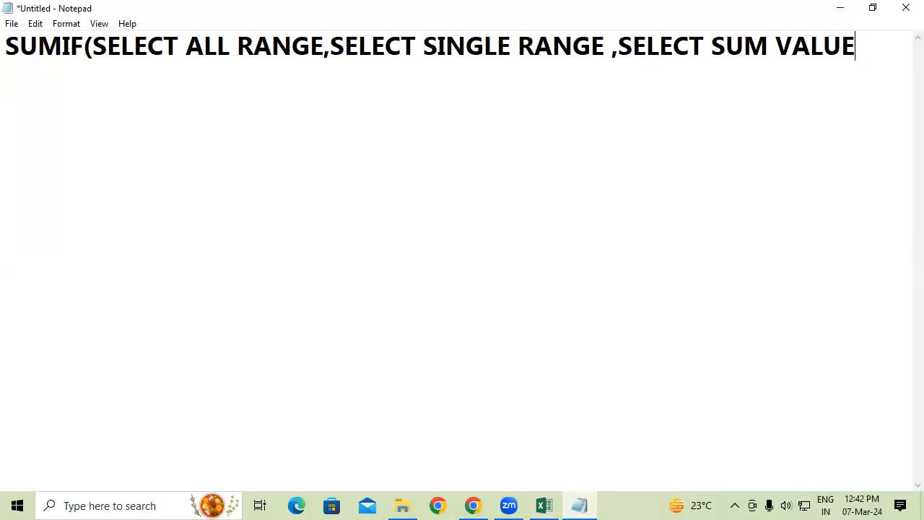
type(")")
key("Return")
key("Return")
Put an equals sign before the SUMIF syntax and add the heading "SUMIF" on its own line above it
left_click(8, 54)
left_click(82, 45)
left_click(5, 45)
type("=")
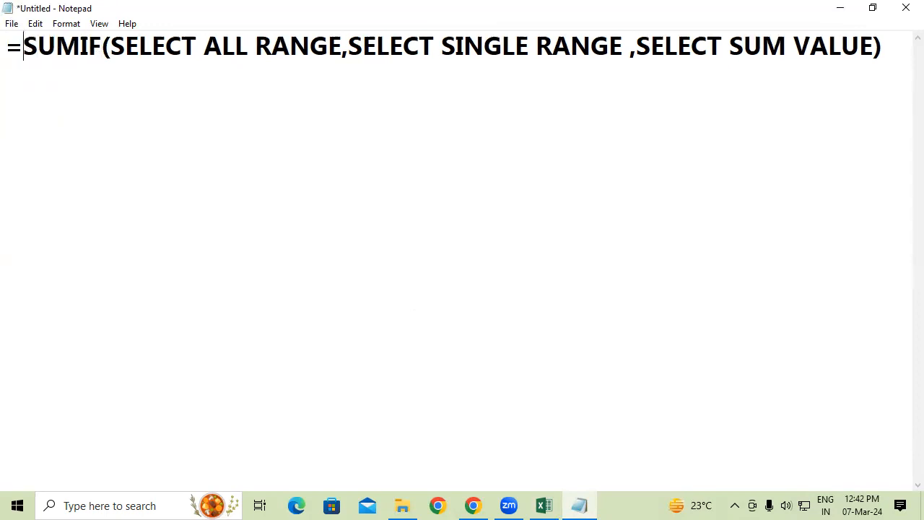
left_click(6, 41)
key("Return")
left_click(7, 41)
type("SUMIF")
key("Down")
key("Down")
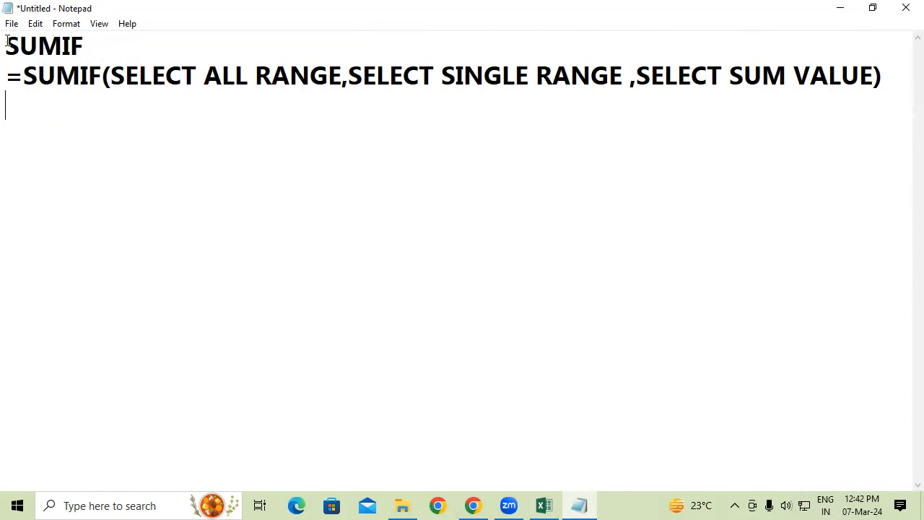
Add the heading "SUMIFS" below the SUMIF syntax, separated by a blank line
key("Return")
type("SUMI")
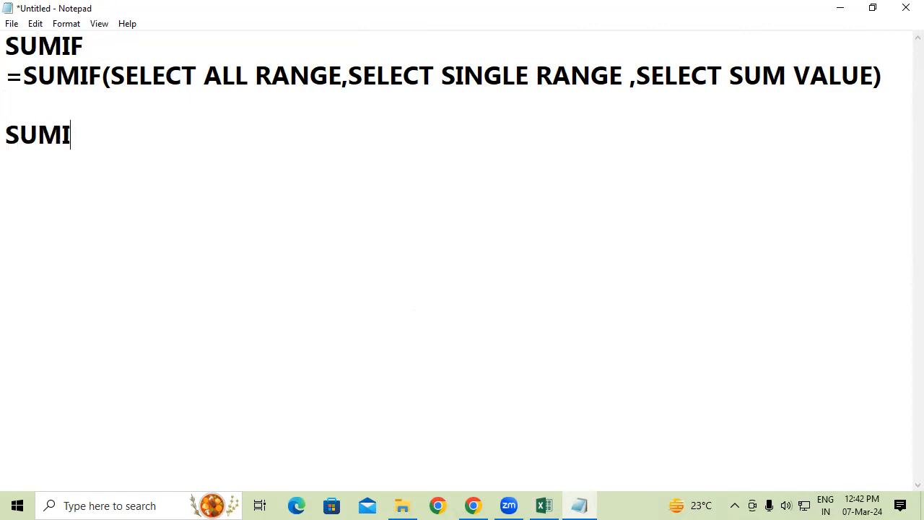
type("FS")
key("Return")
Under the SUMIFS heading, begin the syntax note with "=SUMIFS(SELECT SUM RANGE,"
type("=S")
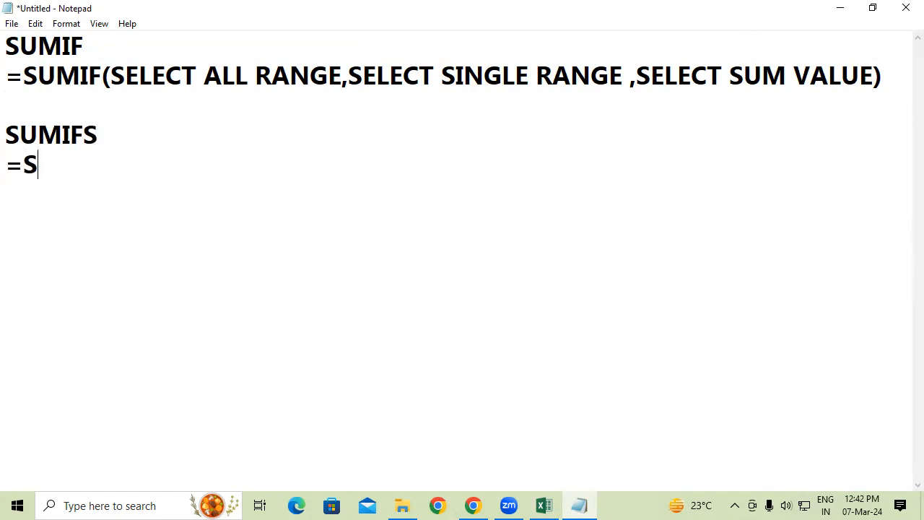
type("UMIF")
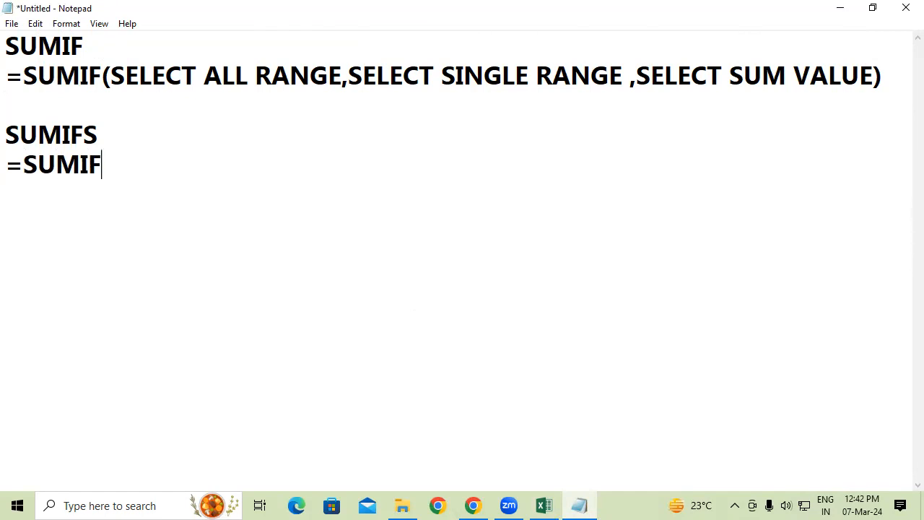
type("S(SELE")
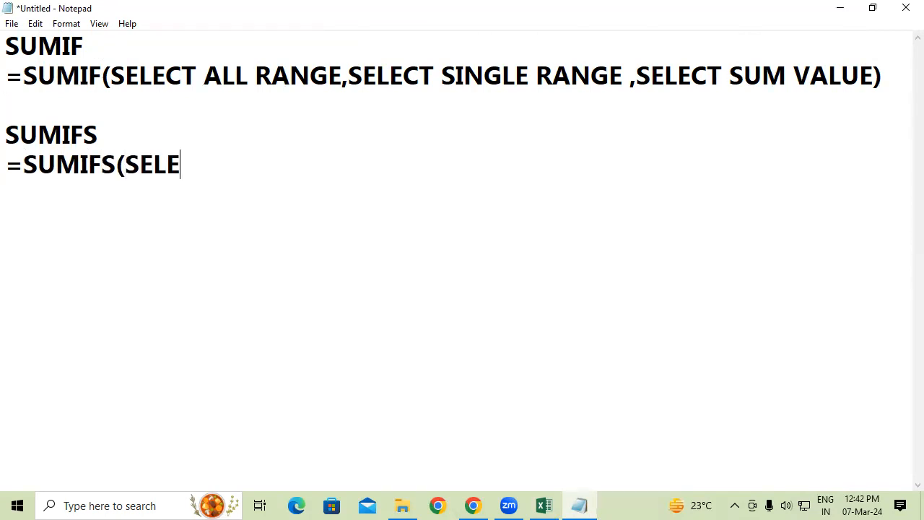
type("CT SUM ")
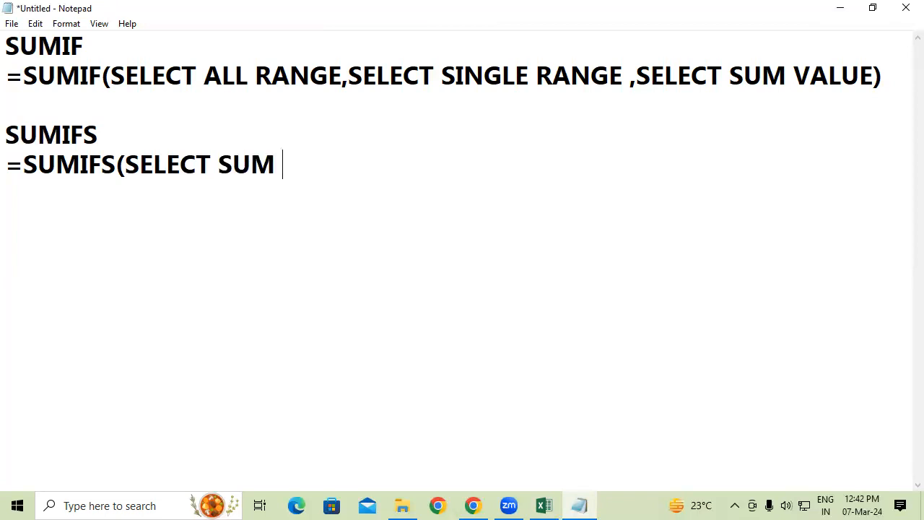
type("RANGE")
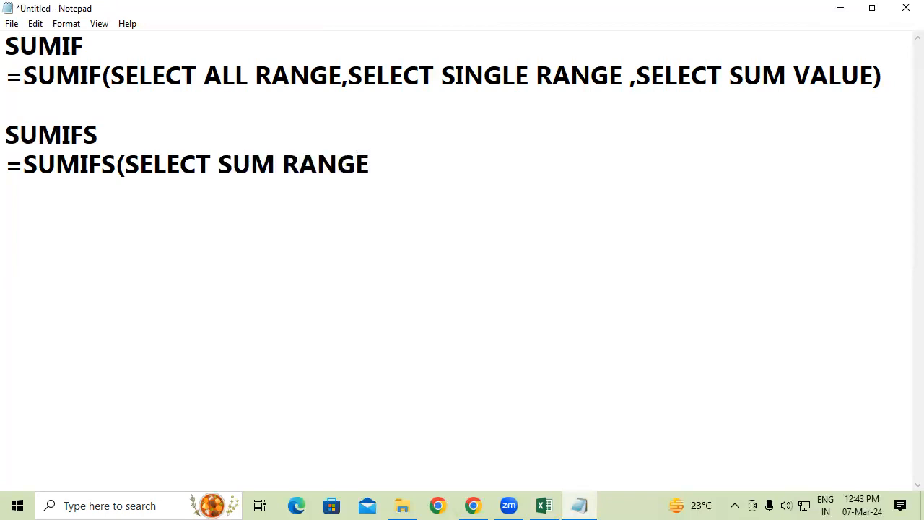
type(",SEL")
Add "SELECT ALL RANGE" as the second argument of the SUMIFS syntax note
type("ECT ")
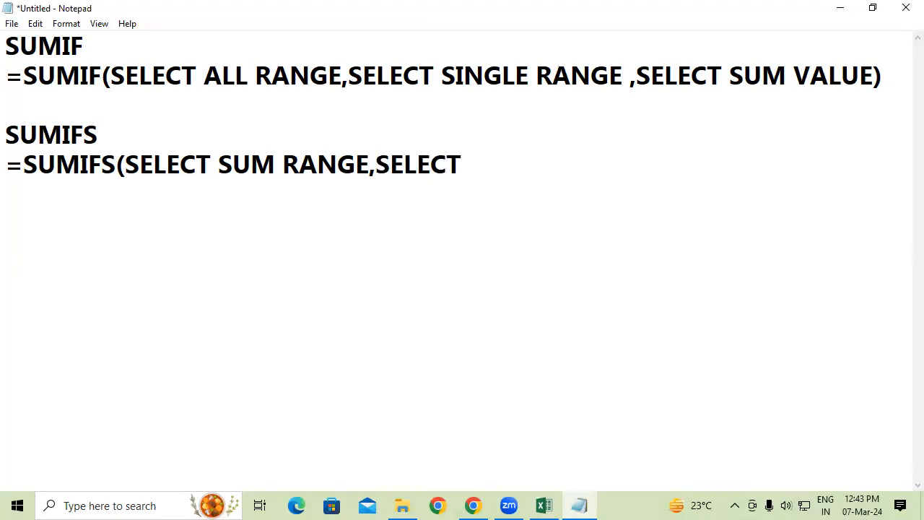
type("ALL RANGE")
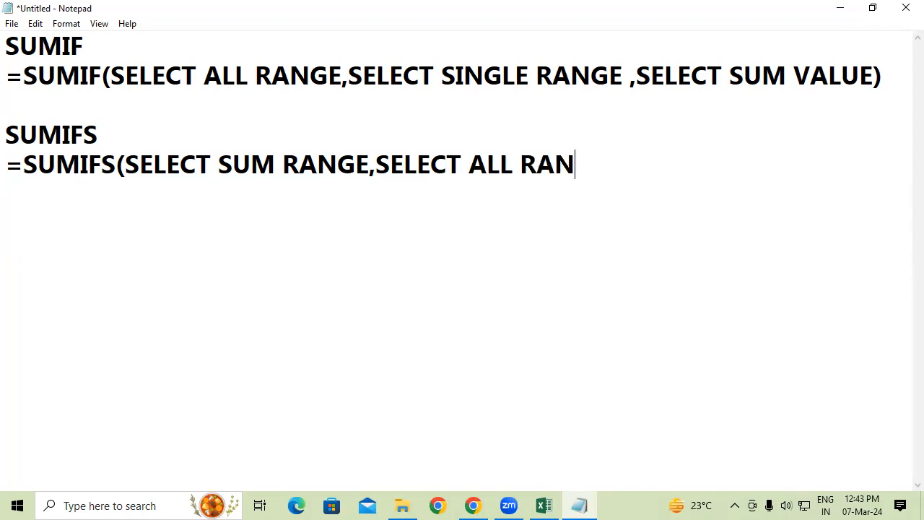
type(", SELECT S")
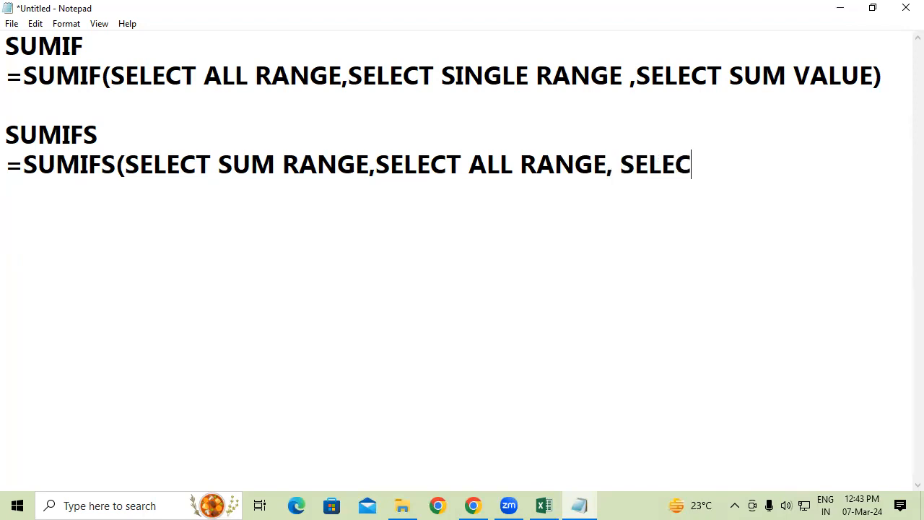
type("I")
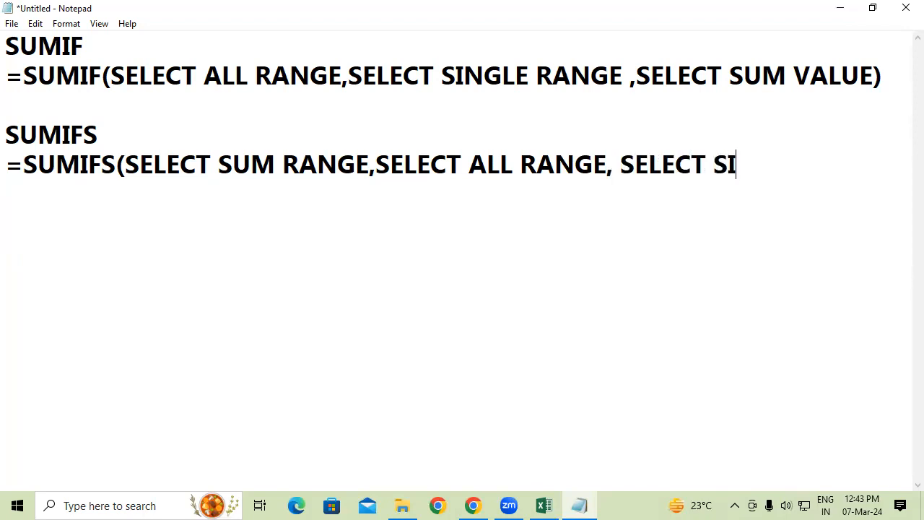
type("NGLE RANGE")
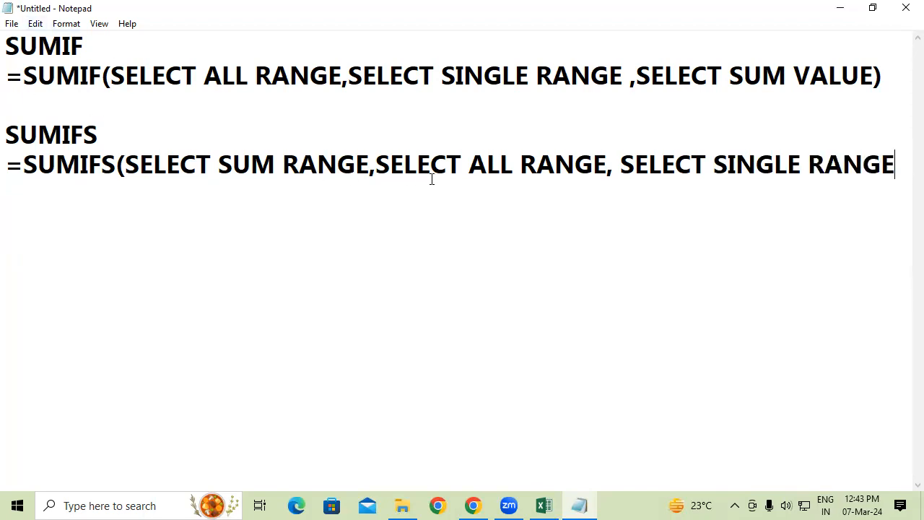
Put spaces around the comma after SUM RANGE and append two copies of ", SELECT ALL RANGE, SELECT SINGLE RANGE" to the SUMIFS syntax
left_click(372, 164)
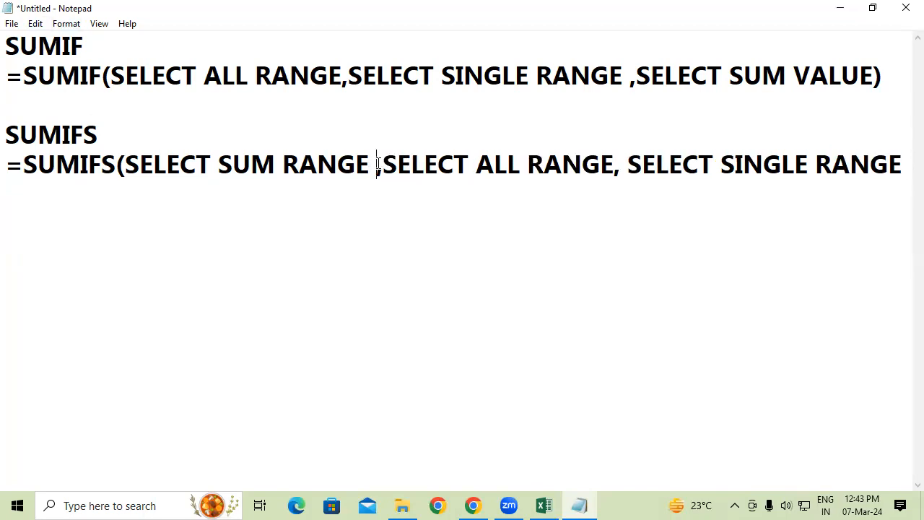
key("Right")
left_click_drag(378, 168, 728, 221)
key("ctrl+c")
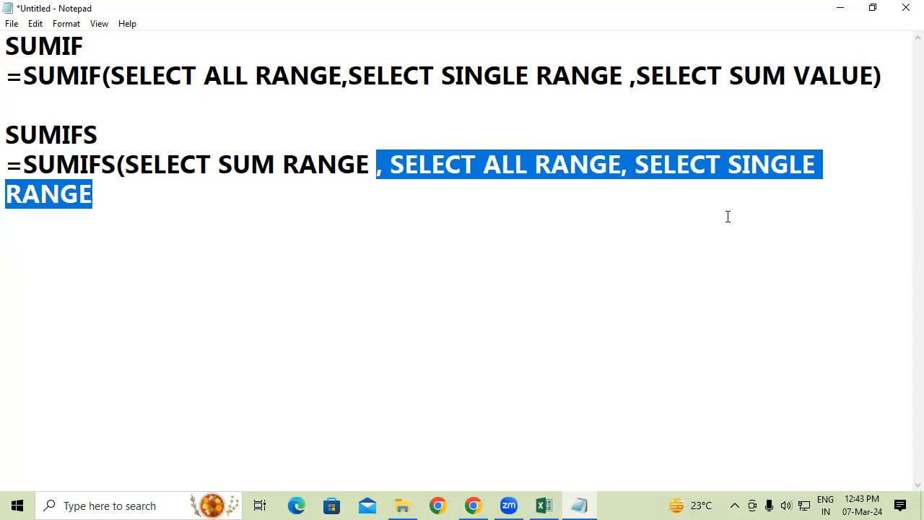
left_click(234, 199)
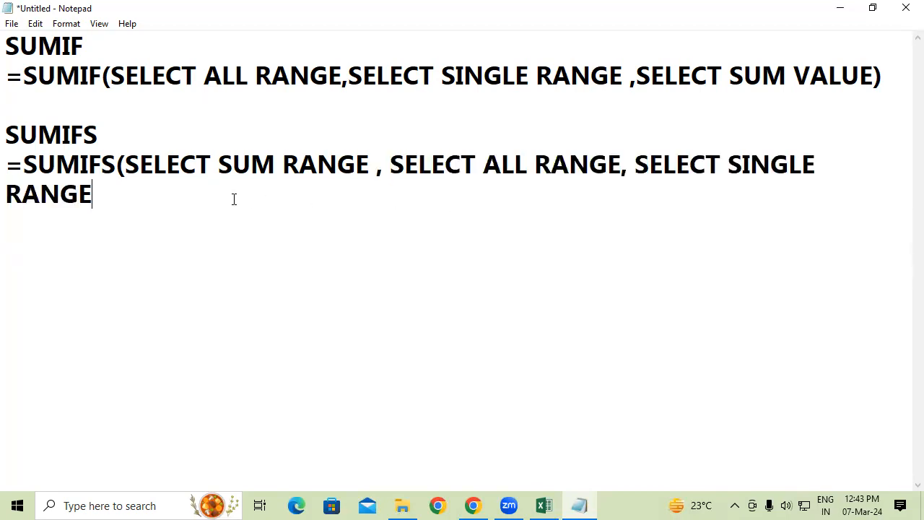
key("ctrl+v")
left_click(684, 199)
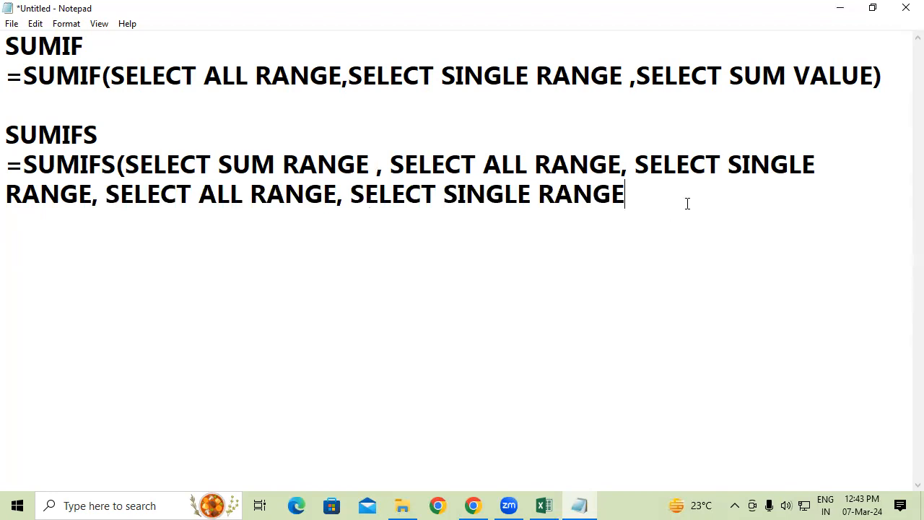
key("ctrl+v")
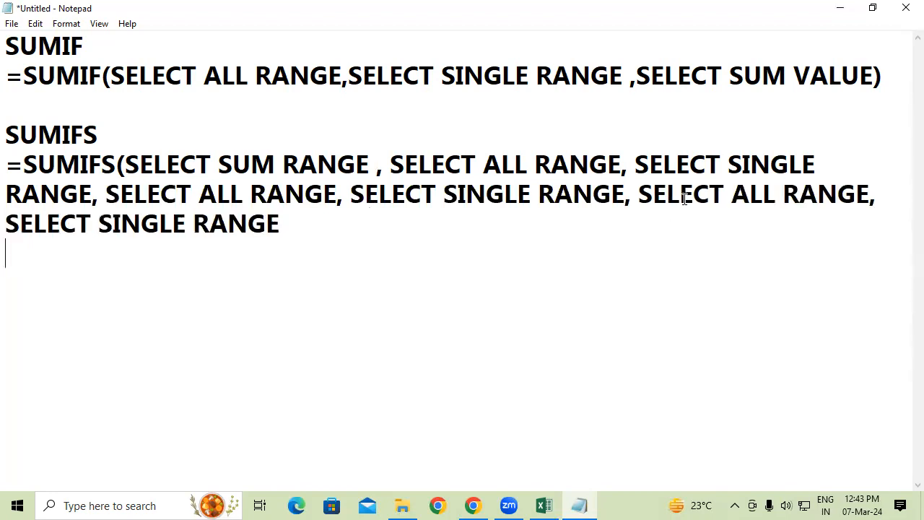
Close the SUMIFS syntax with a parenthesis followed by the capitalized word "ENTER"
left_click(325, 224)
type(")   eNTER")
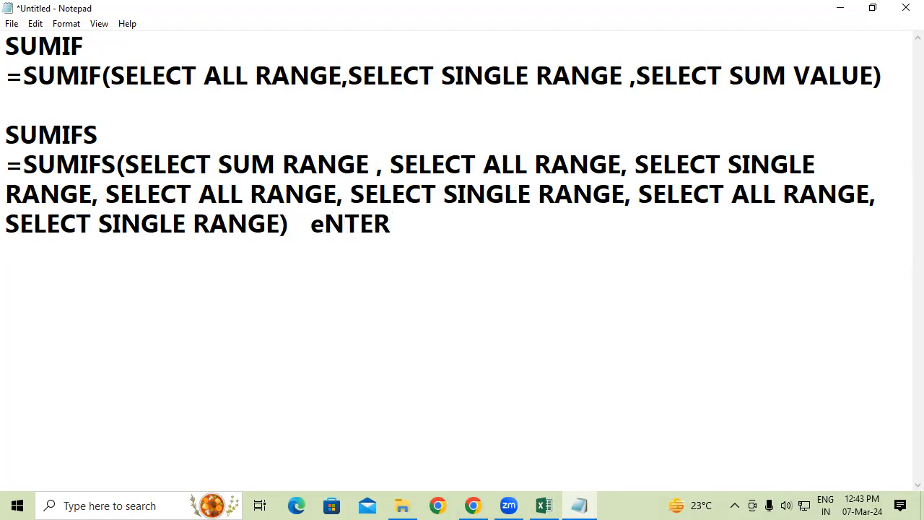
left_click_drag(322, 227, 312, 226)
type("E")
Review the all-range and single-range argument pairs in the SUMIFS syntax by highlighting them in order
left_click_drag(410, 160, 824, 166)
left_click_drag(148, 189, 301, 188)
left_click_drag(421, 191, 885, 191)
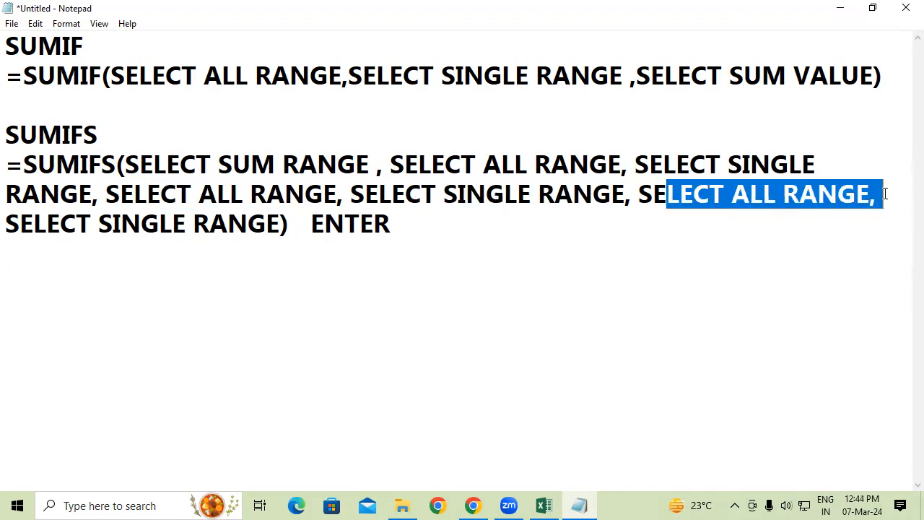
left_click_drag(6, 224, 283, 229)
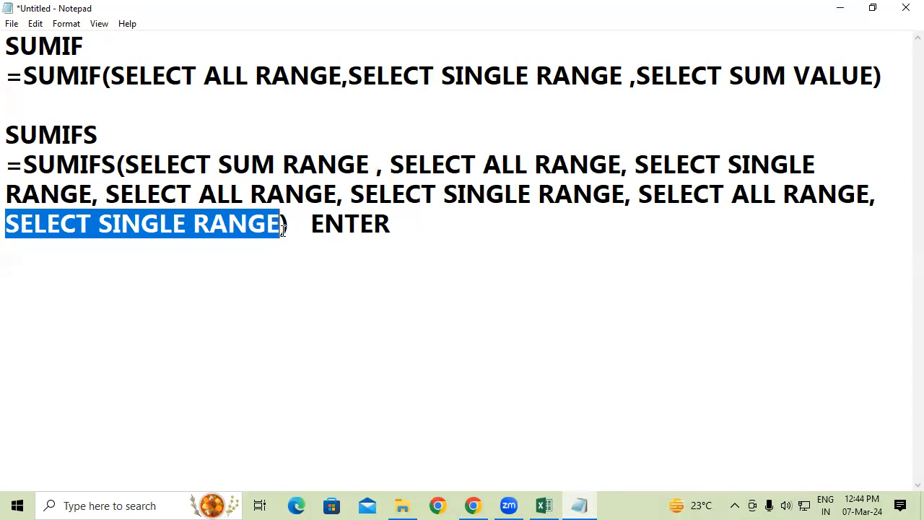
left_click(420, 221)
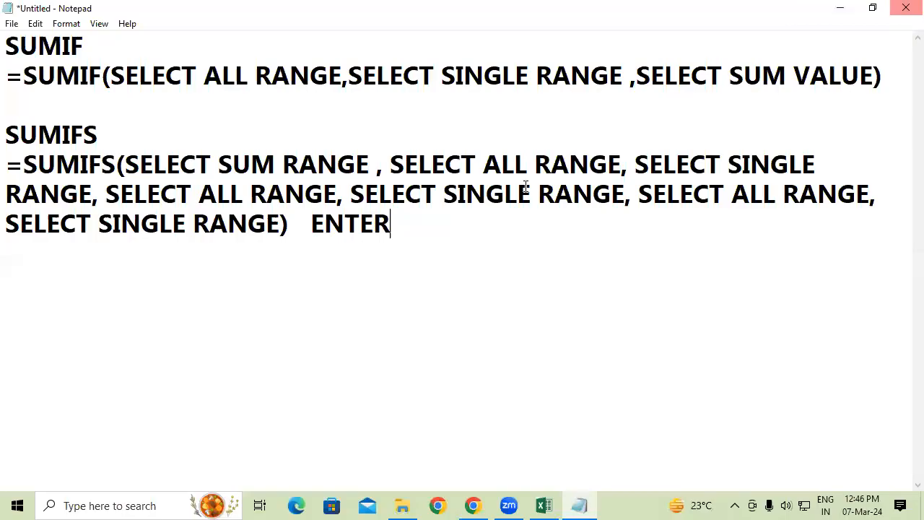
Switch to the Excel workbook and examine the sales table's name, address, total amount and product columns, including the first record's entries
left_click(553, 504)
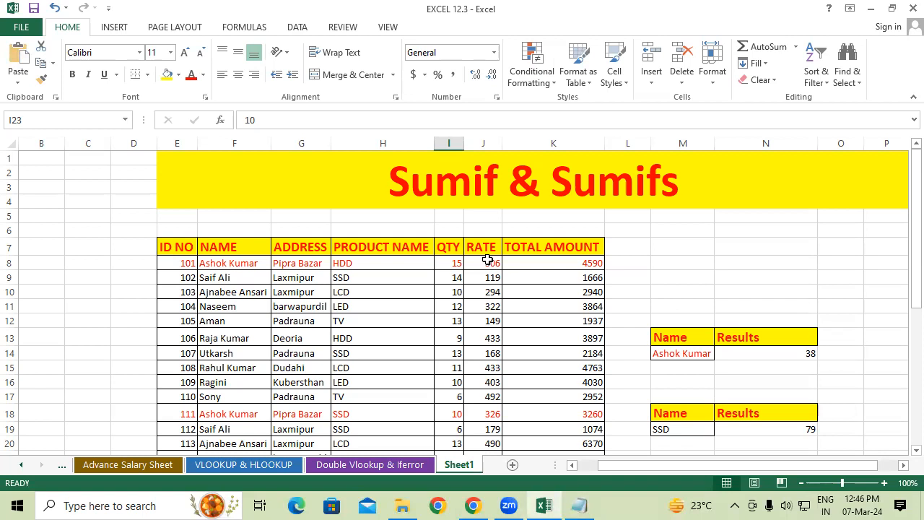
left_click_drag(233, 263, 226, 410)
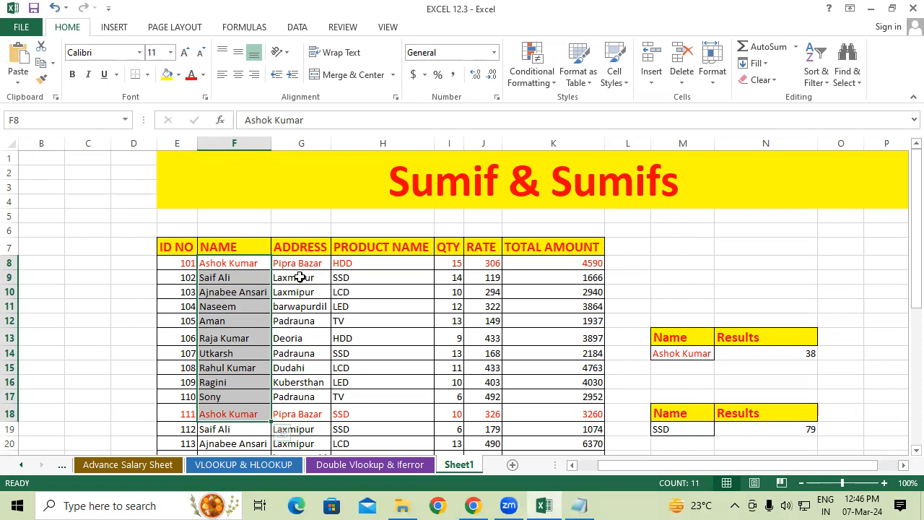
left_click(300, 249)
left_click_drag(301, 265, 275, 447)
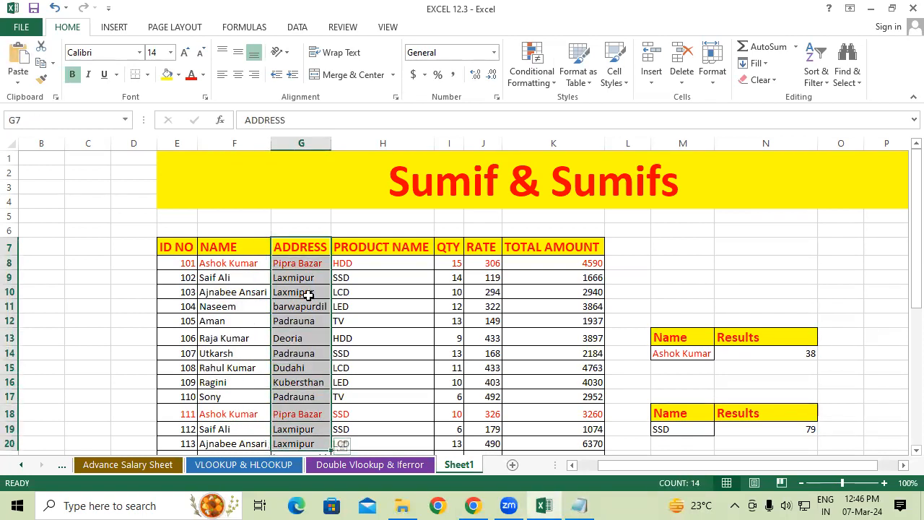
left_click_drag(582, 247, 578, 414)
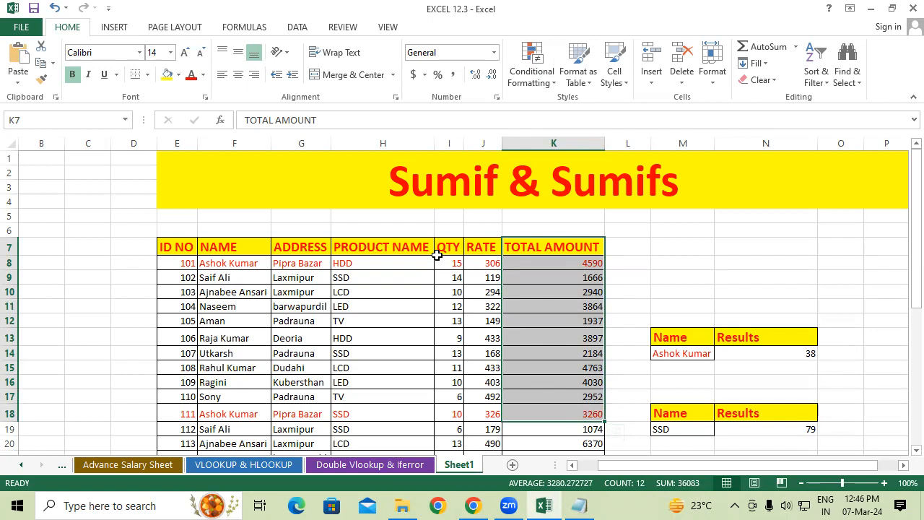
left_click_drag(354, 245, 366, 439)
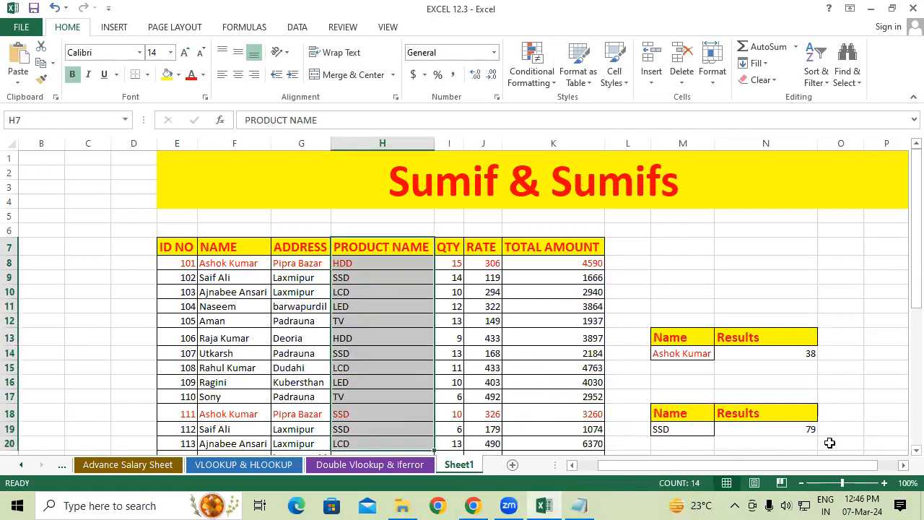
scroll(795, 433, "down", 1)
left_click(707, 413)
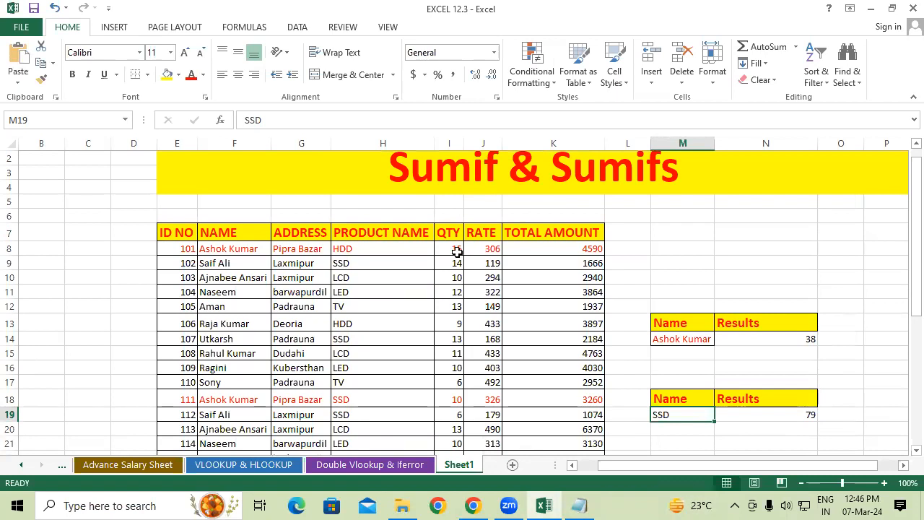
left_click(232, 249)
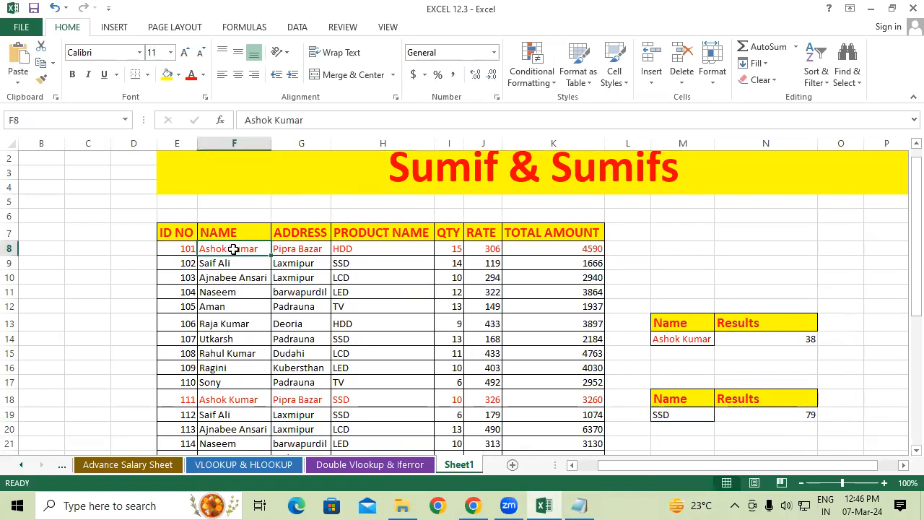
left_click(337, 251)
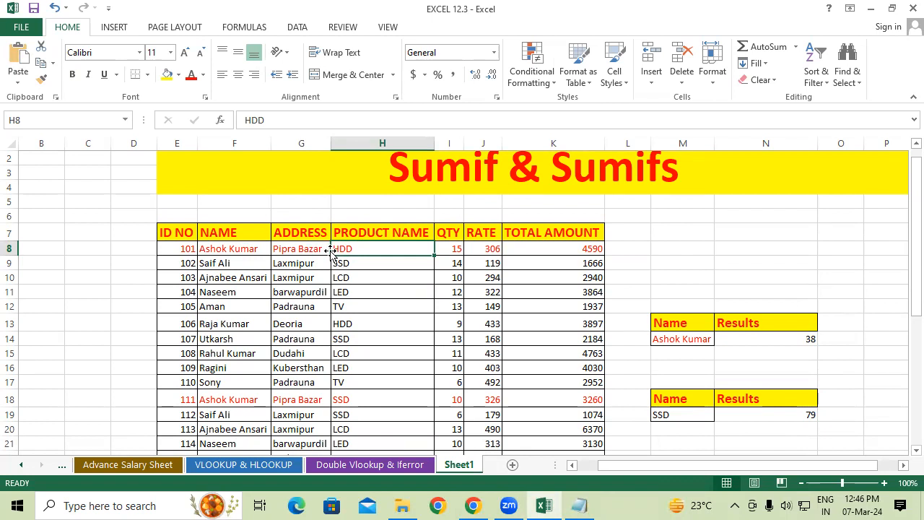
left_click(259, 248)
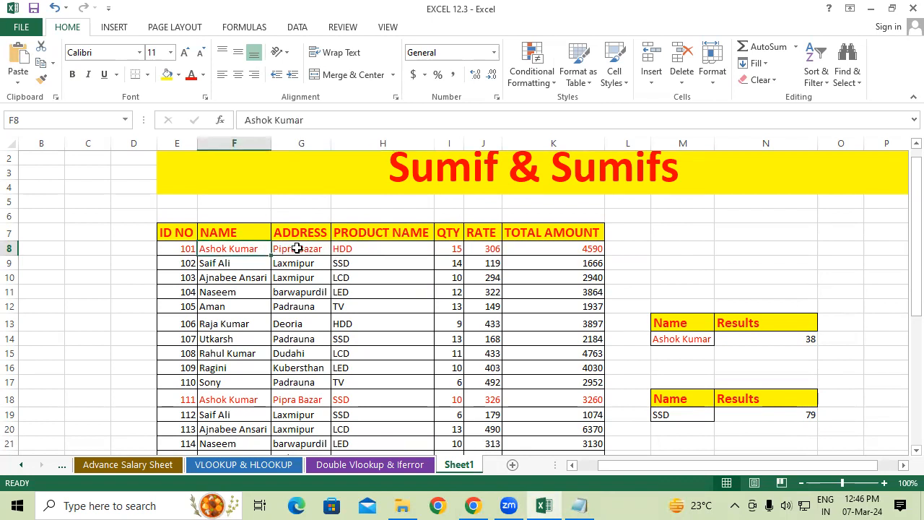
left_click(297, 248)
left_click(356, 249)
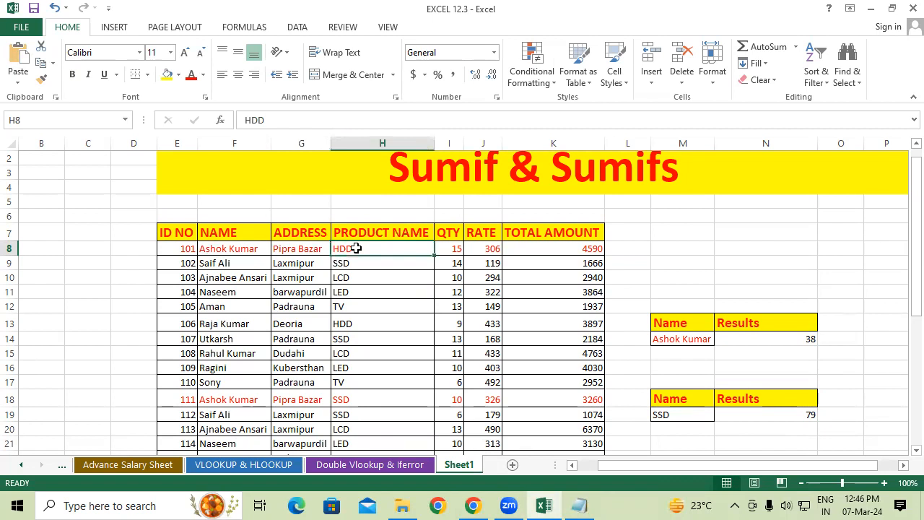
Copy the address "Padrauna" from the record with ID 120 down into the record with ID 121
scroll(356, 248, "down", 4)
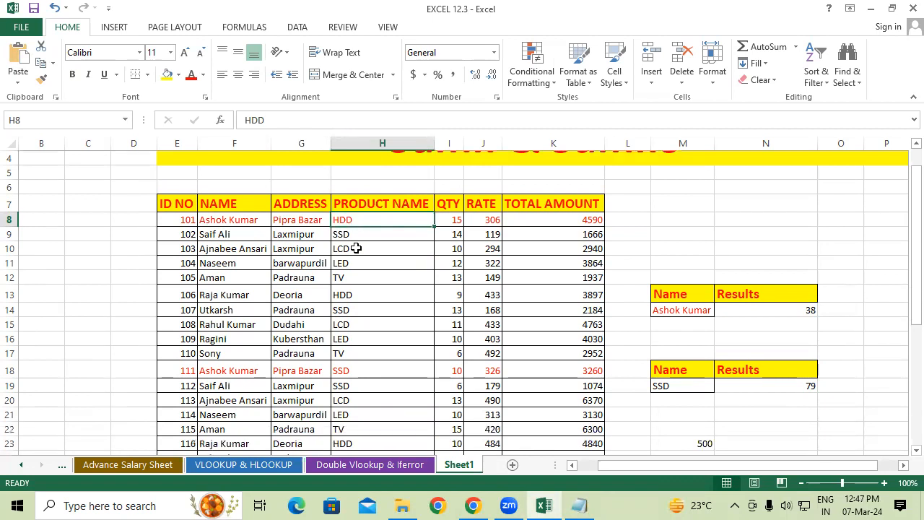
left_click(294, 386)
left_click(300, 371)
left_click_drag(330, 378, 333, 391)
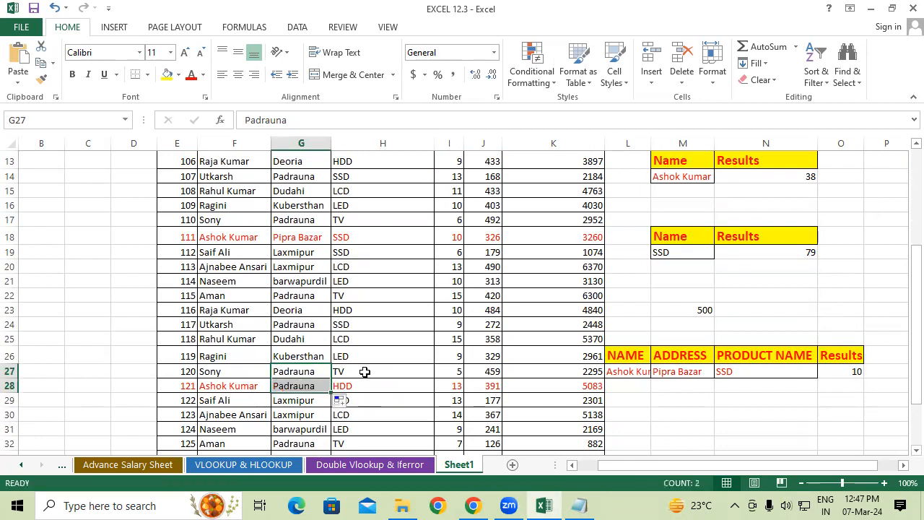
Compare the product names and addresses of the records with ID 101 and ID 121
left_click(364, 374)
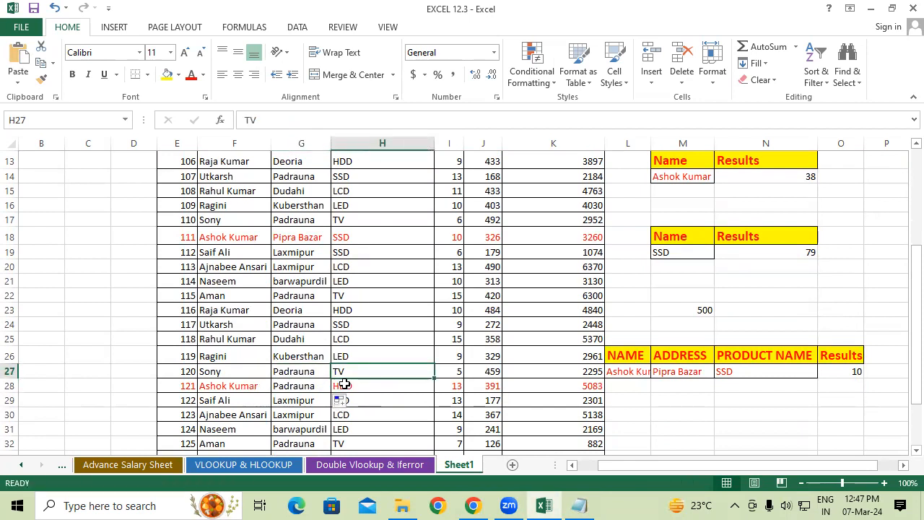
scroll(340, 381, "up", 3)
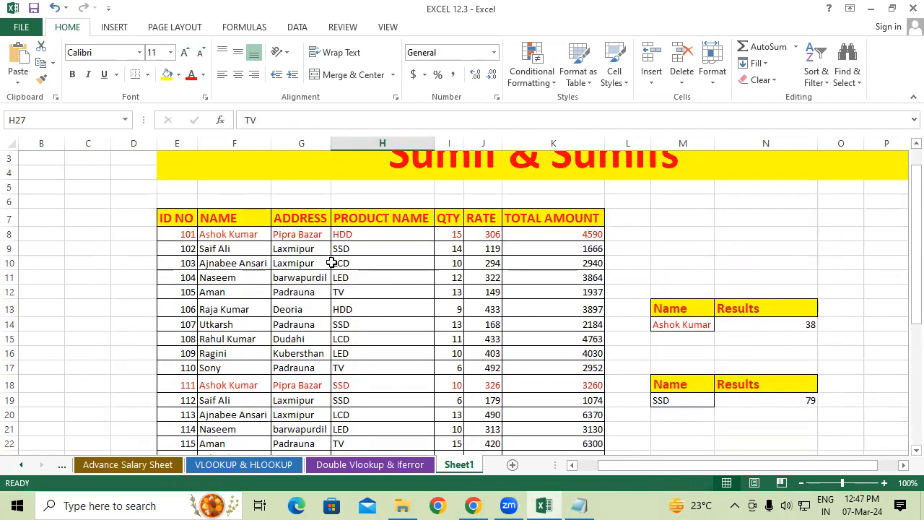
left_click(353, 235)
scroll(351, 332, "down", 4)
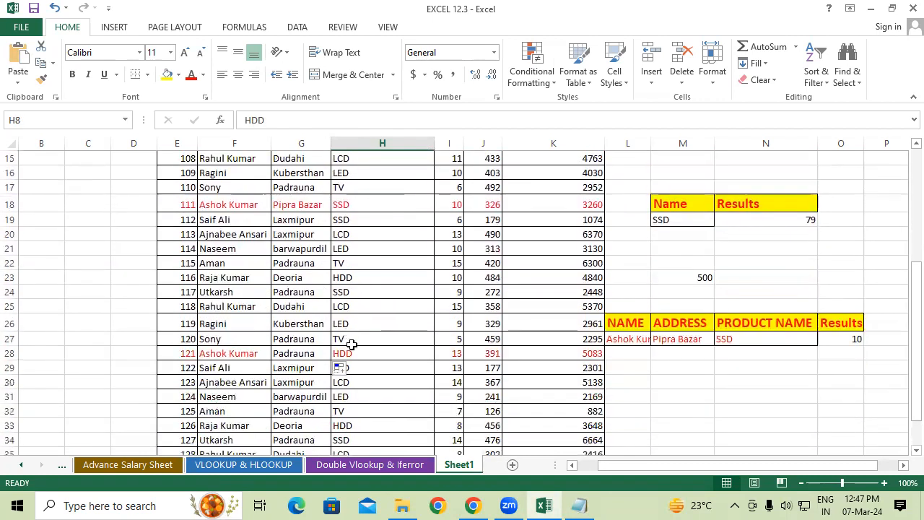
left_click(353, 353)
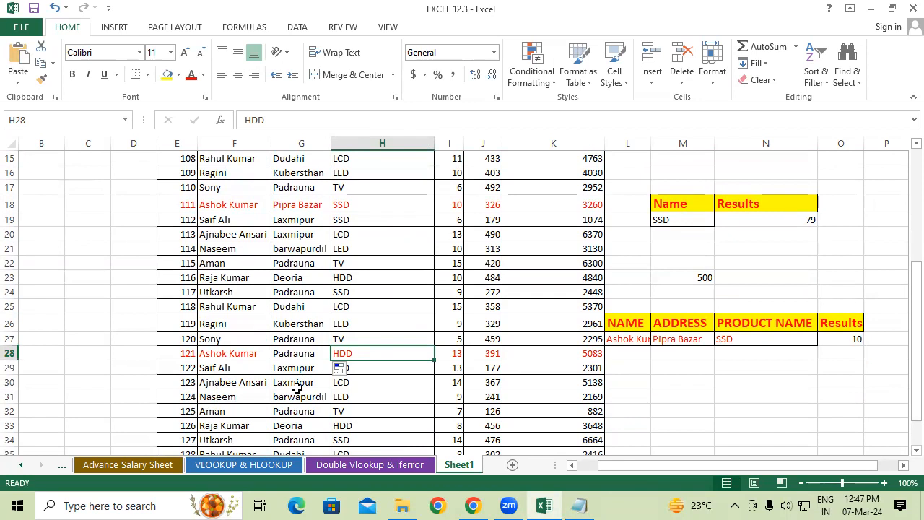
scroll(299, 386, "up", 3)
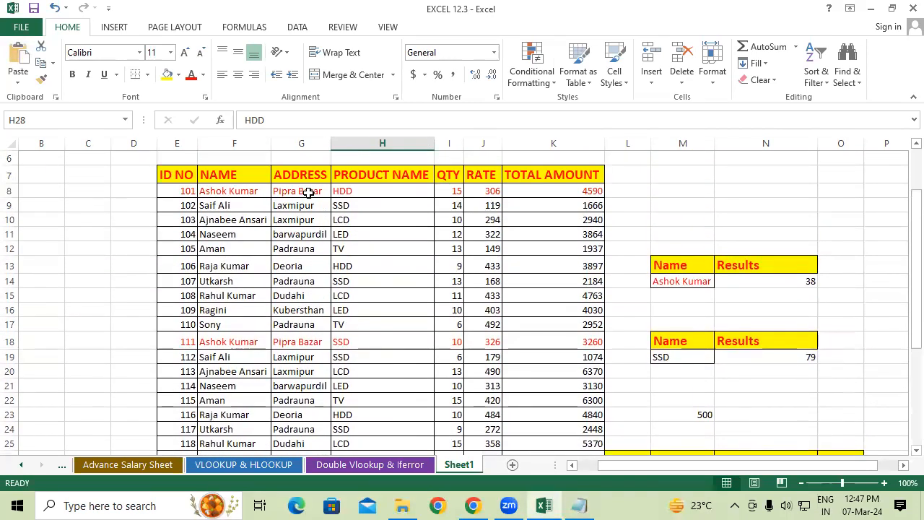
left_click(308, 193)
scroll(296, 312, "down", 4)
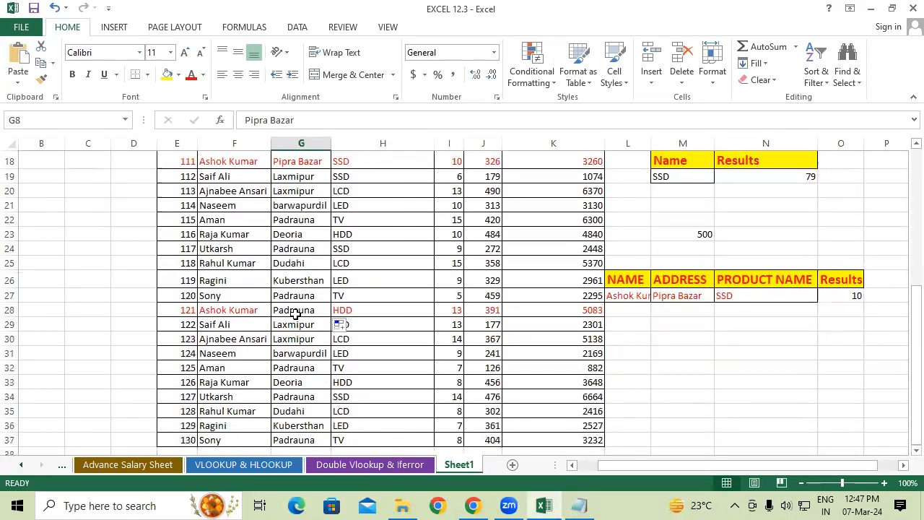
left_click(298, 312)
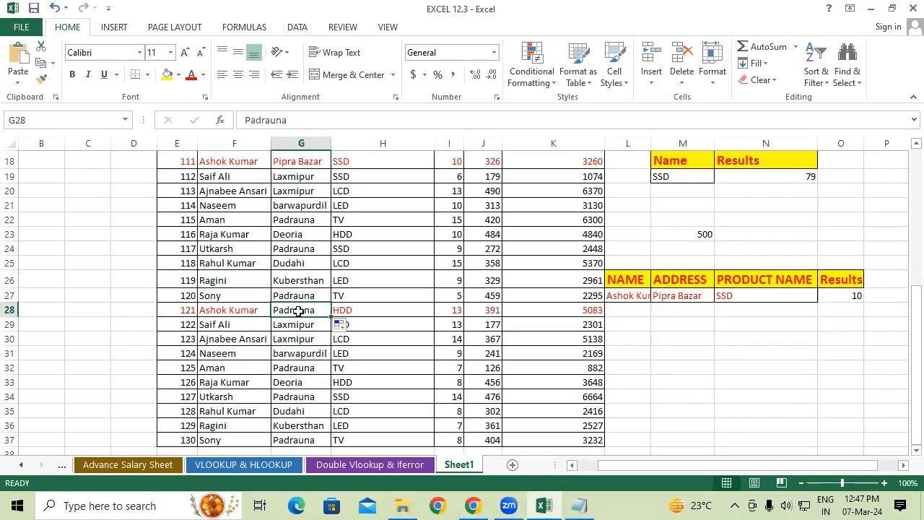
Check the SUMIFS formula in O27 and widen column L so the full criterion name fits
left_click(707, 327)
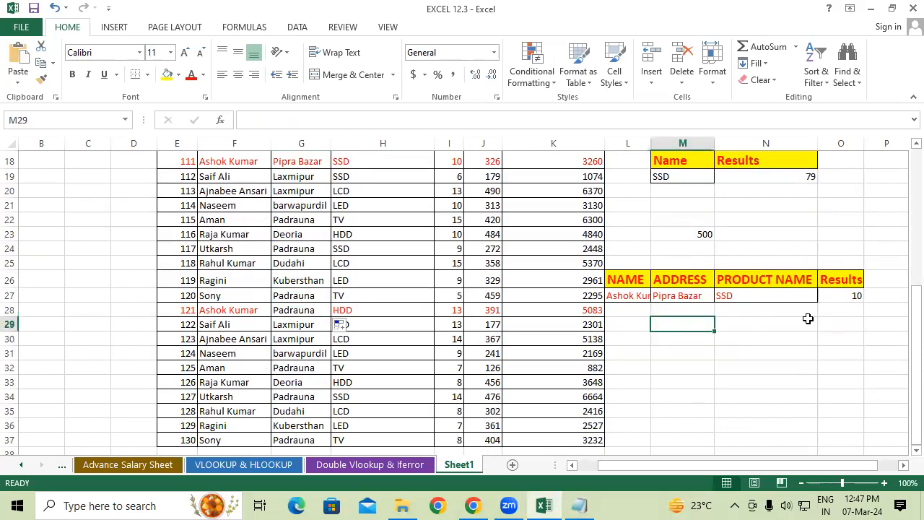
left_click(856, 295)
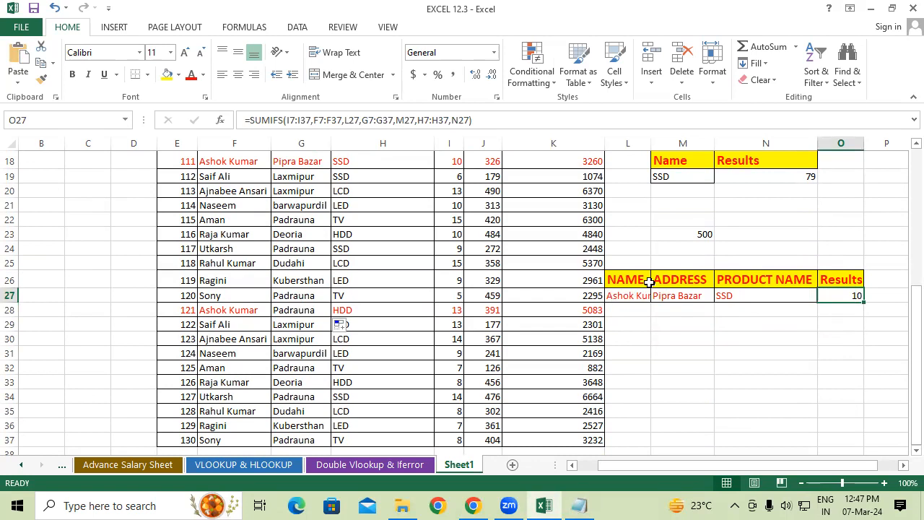
left_click_drag(650, 146, 668, 146)
scroll(265, 201, "up", 1)
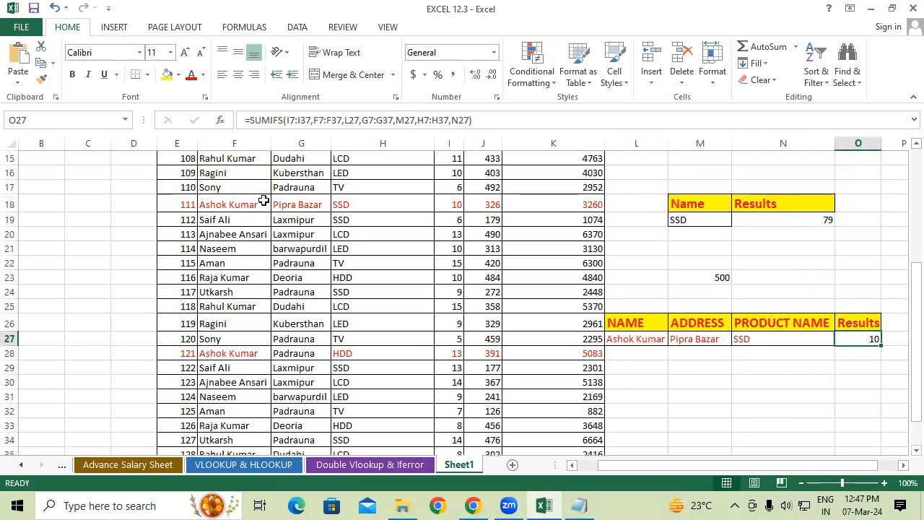
Replace the product criterion in N27 with HDD and clear the SUMIFS formula from the results cell O27
left_click_drag(655, 318, 830, 323)
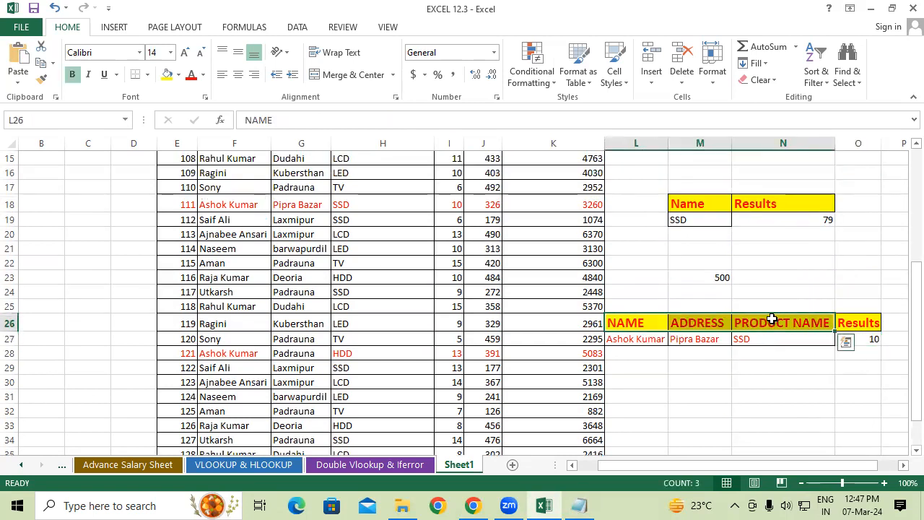
left_click(853, 324)
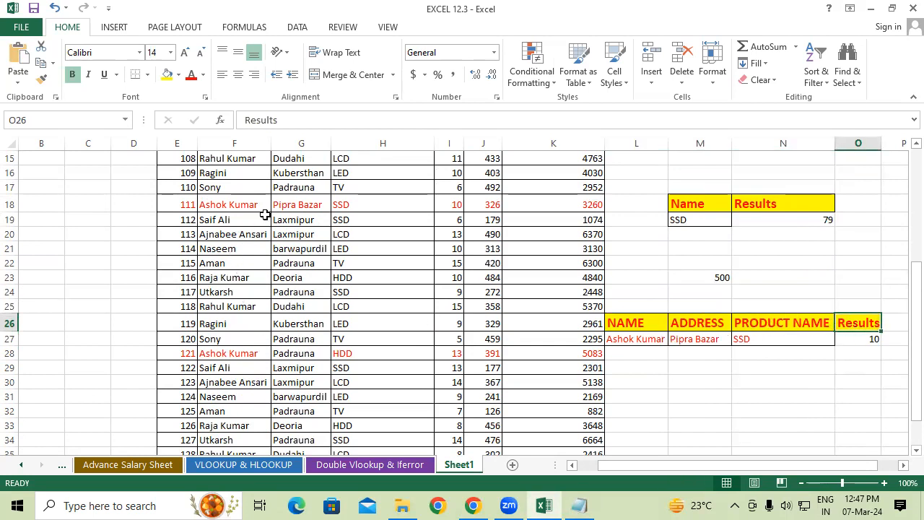
left_click(680, 334)
left_click(812, 336)
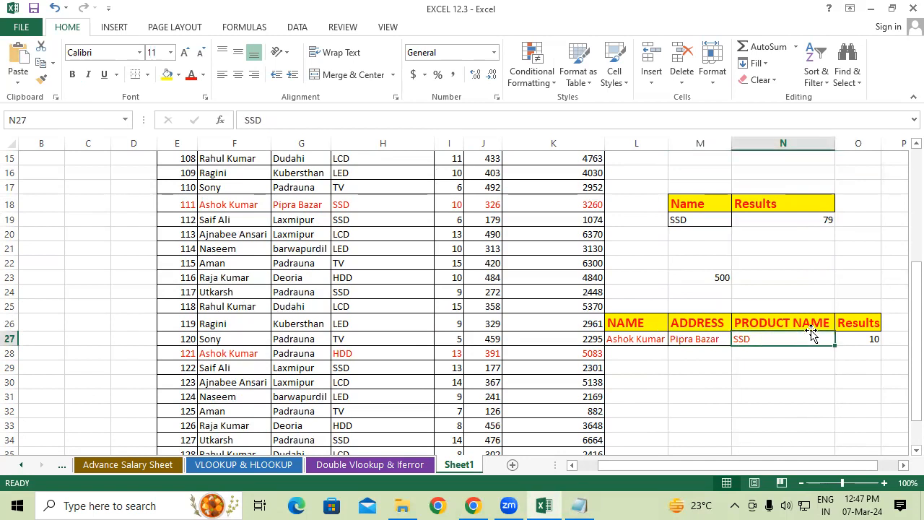
type("h")
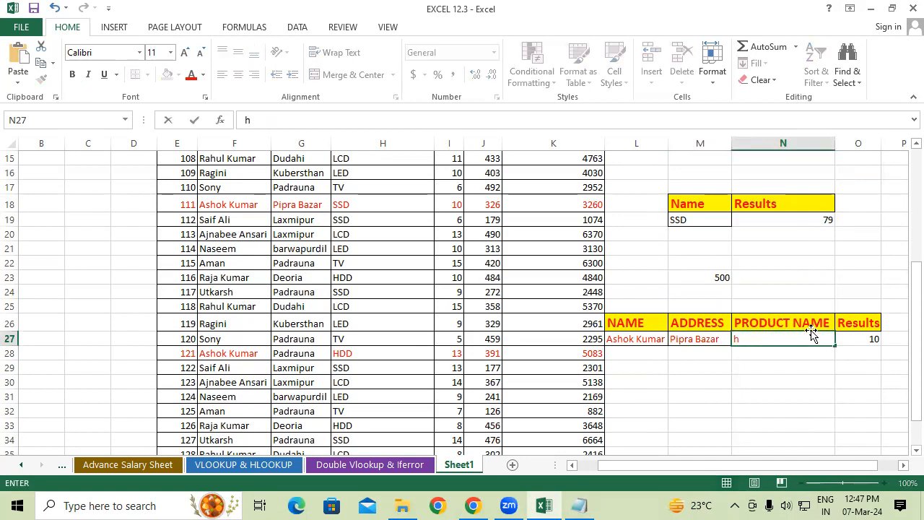
left_click(877, 337)
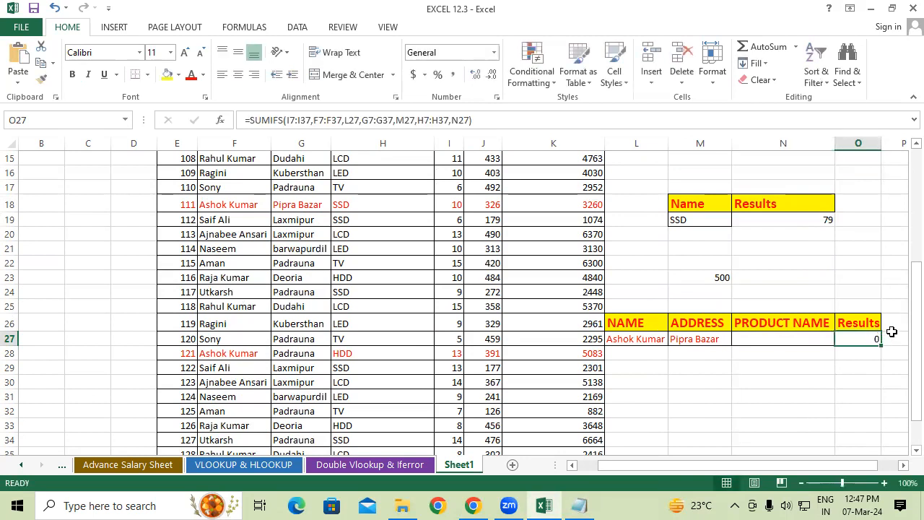
left_click(823, 341)
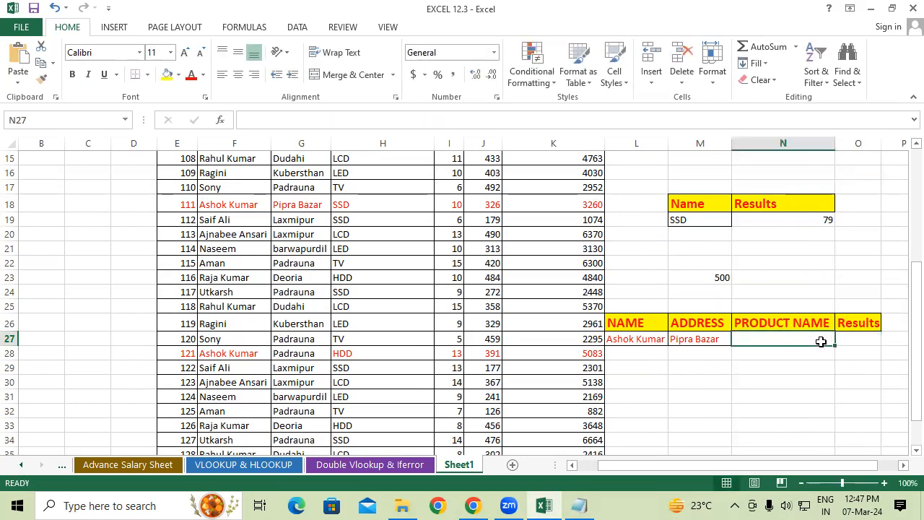
type("HDD")
left_click(849, 339)
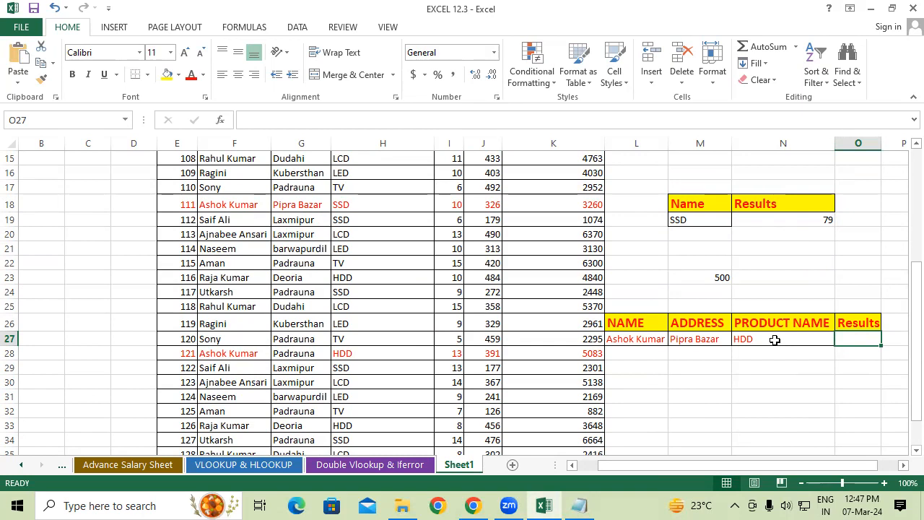
Start a SUMIFS formula in O27 with sum range K7:K37 and the name criterion L27 matched against F7:F37
type("=SUMIFS(")
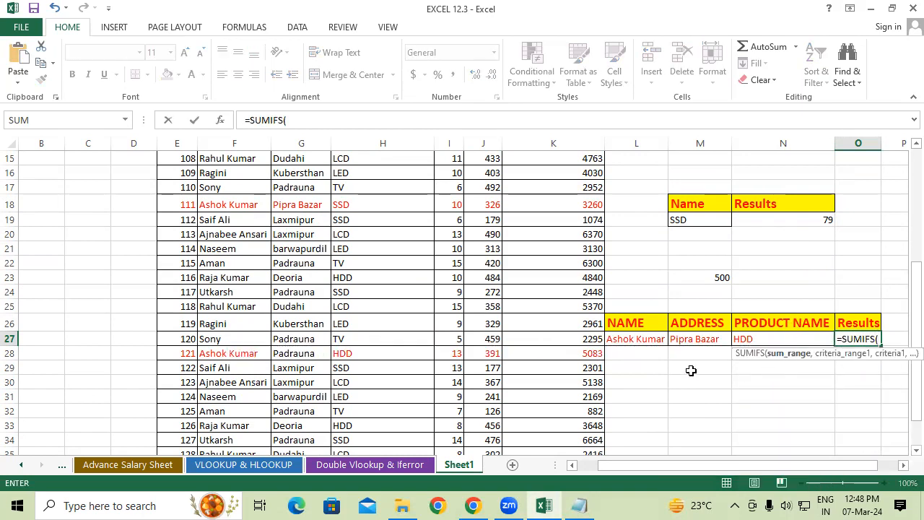
scroll(527, 237, "up", 4)
left_click_drag(553, 189, 561, 401)
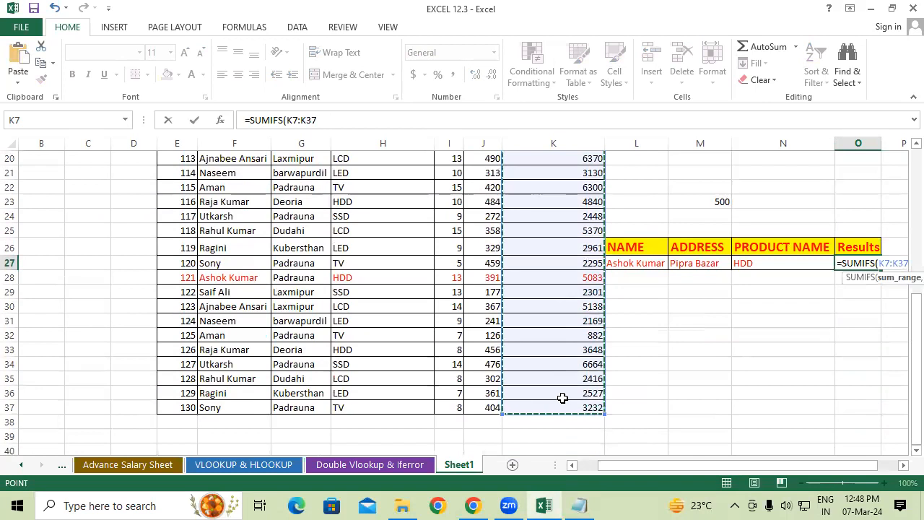
type(",")
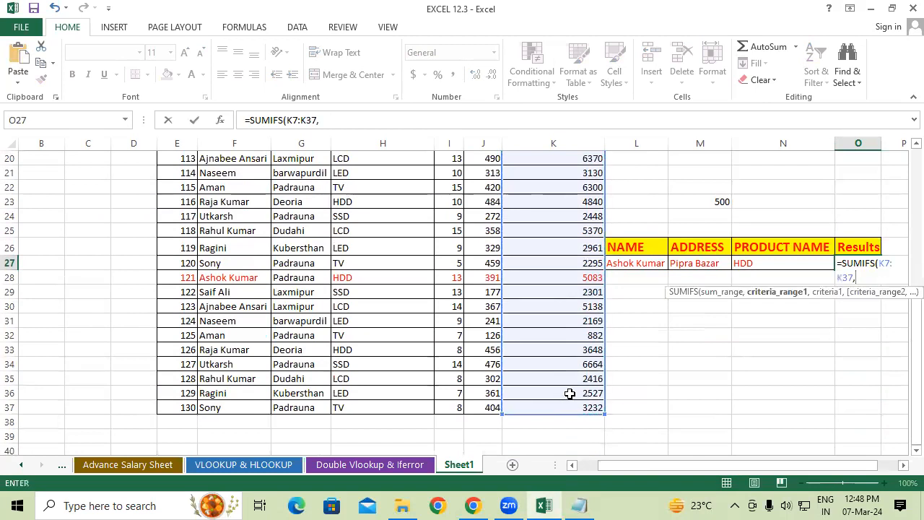
scroll(400, 378, "up", 6)
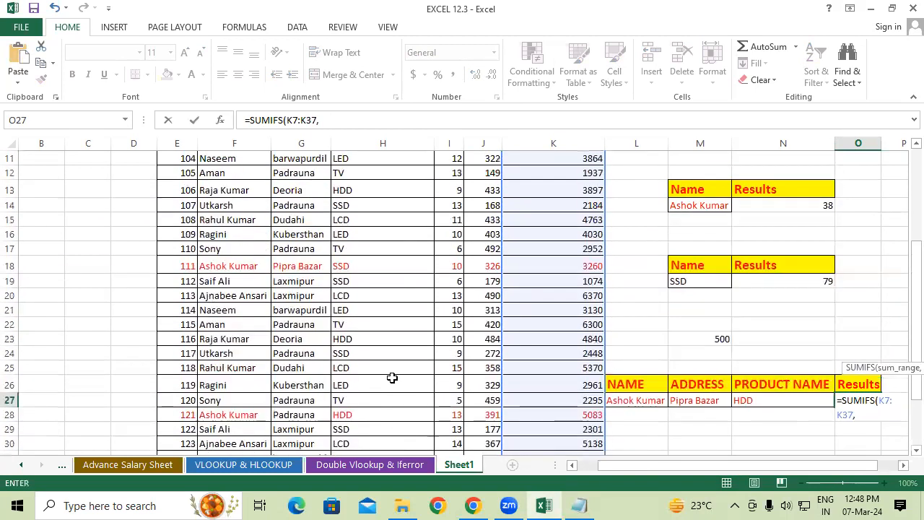
left_click_drag(215, 220, 223, 415)
type(",")
left_click(661, 278)
type(",")
Add the address condition to the SUMIFS formula, with range G7:G37 and criterion M27
scroll(281, 382, "up", 4)
scroll(300, 295, "up", 1)
left_click_drag(302, 188, 288, 423)
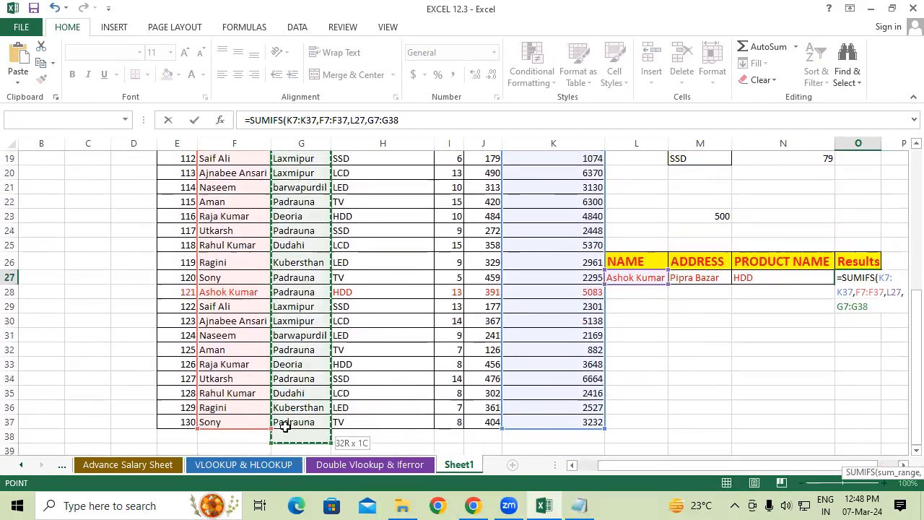
type(",")
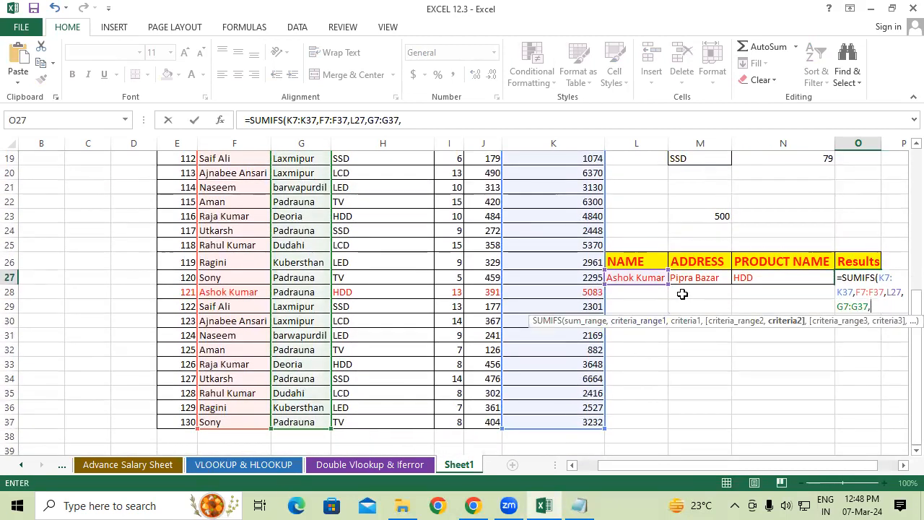
left_click(698, 277)
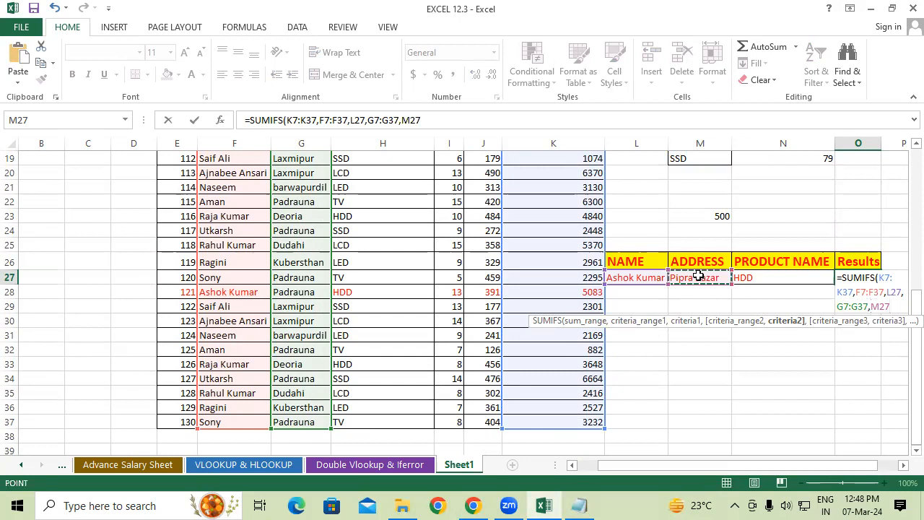
type(",")
Complete the SUMIFS formula in O27 with product range H7:H37 and criterion N27, and check the finished formula
scroll(501, 339, "up", 1)
scroll(500, 339, "up", 5)
left_click_drag(383, 246, 382, 421)
type(",")
left_click(763, 278)
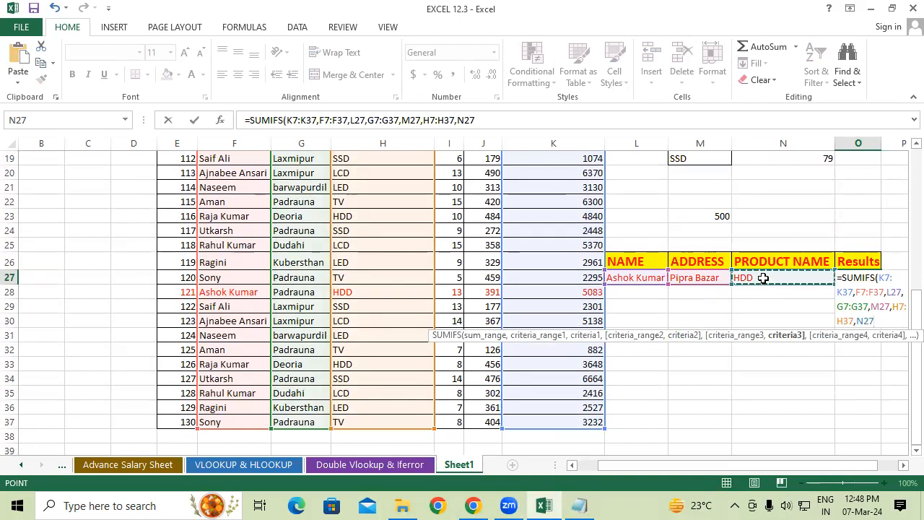
key("Return")
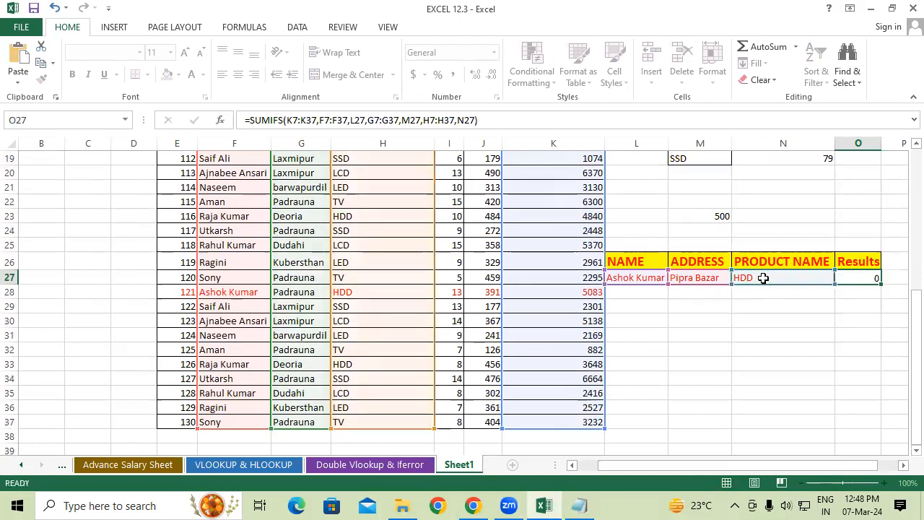
left_click(859, 278)
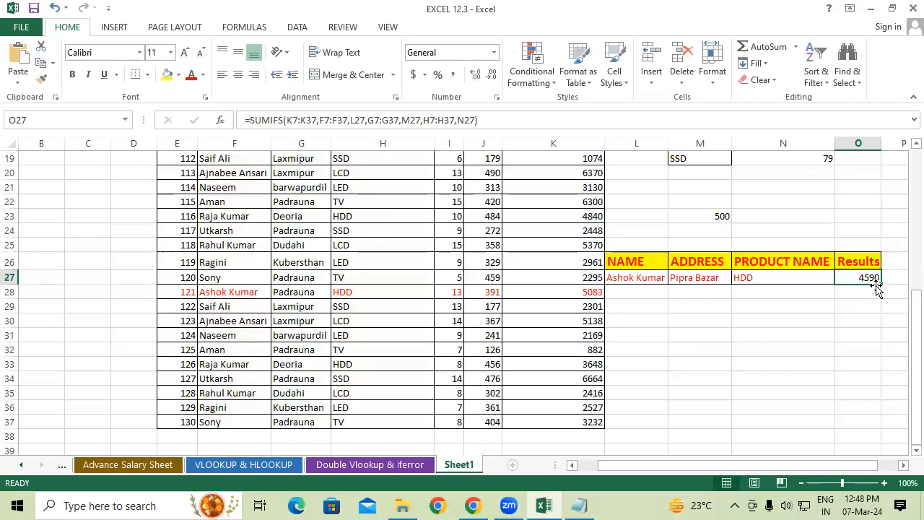
Set the product criterion in N27 to SSD and the address criterion in M27 to Padrauna
left_click(766, 276)
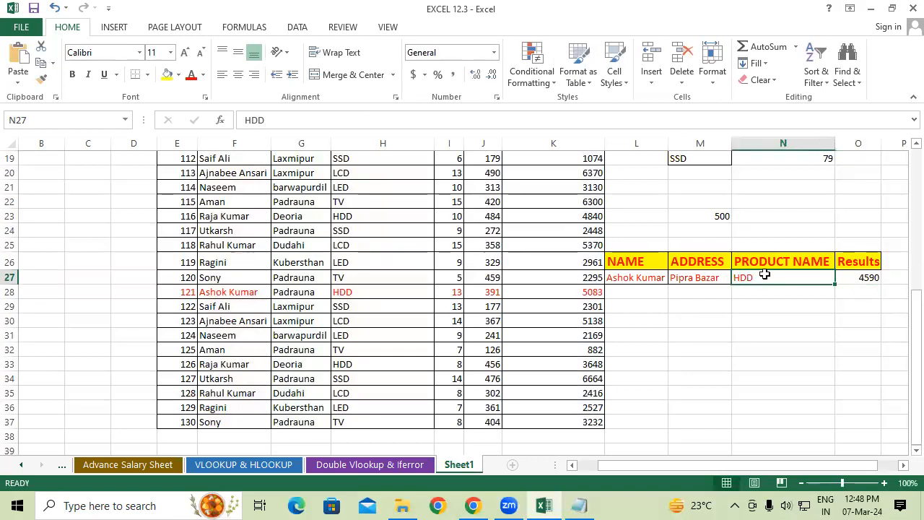
type("SSD")
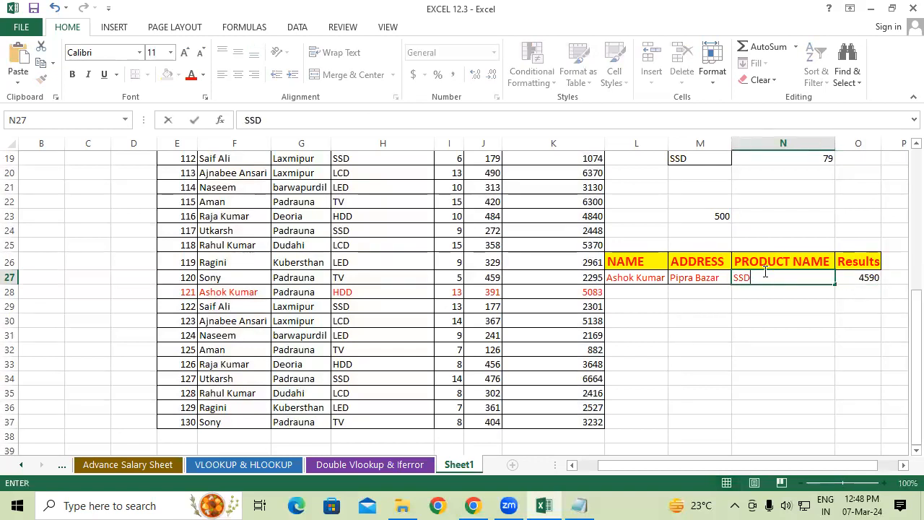
key("Return")
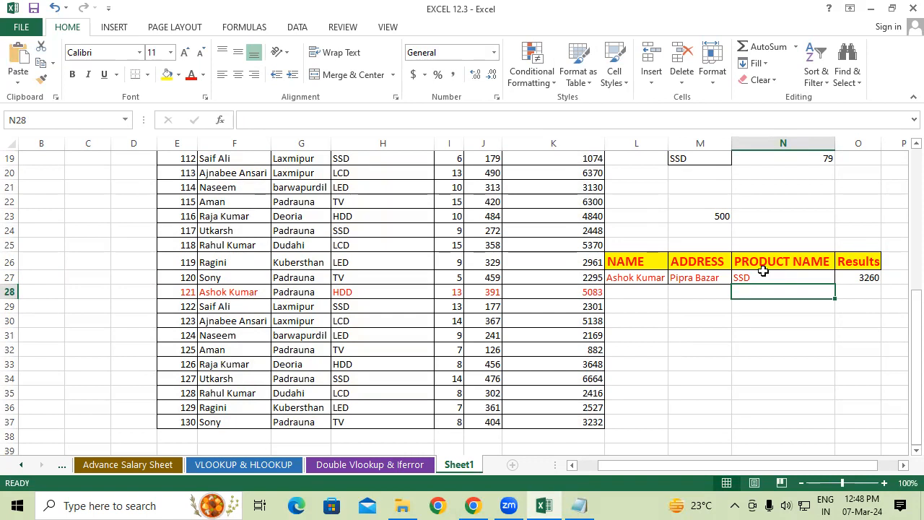
left_click(709, 277)
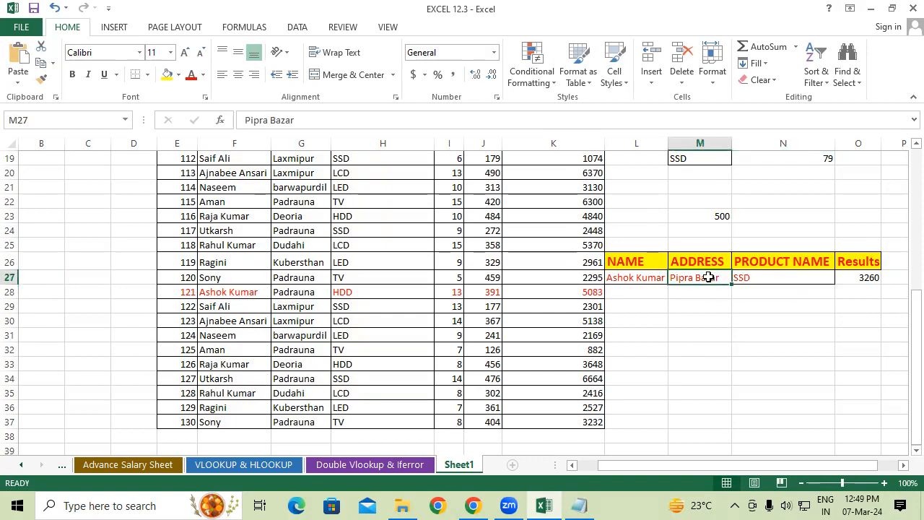
type("Padrauna")
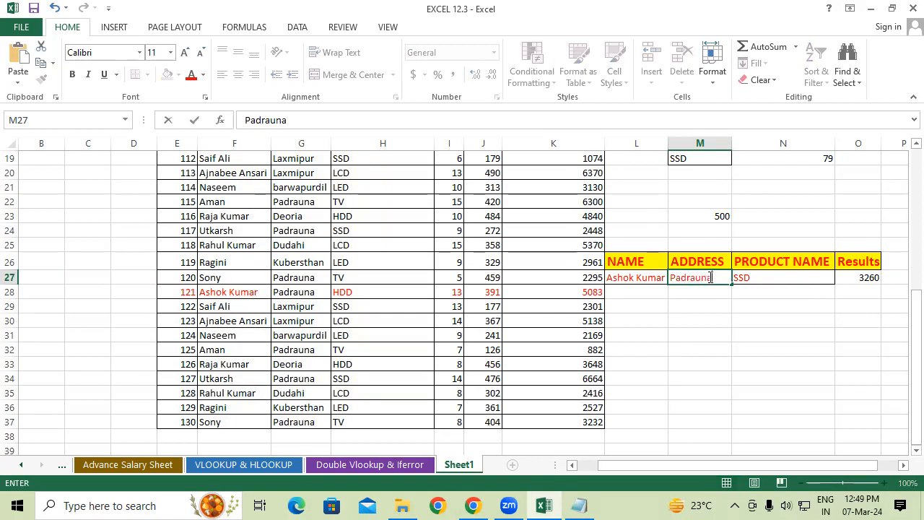
key("Return")
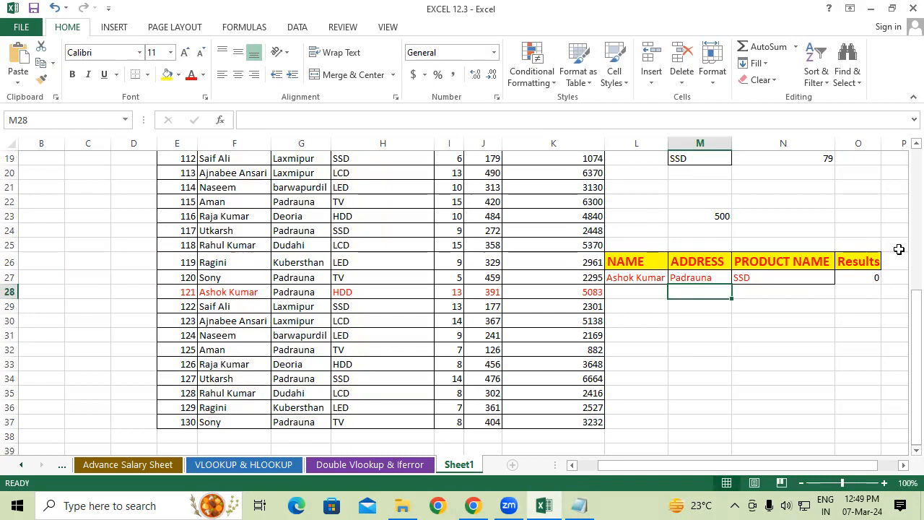
Check the name, address and product of the record with ID 121 and set the product criterion in N27 to HDD
left_click(235, 292)
left_click(296, 292)
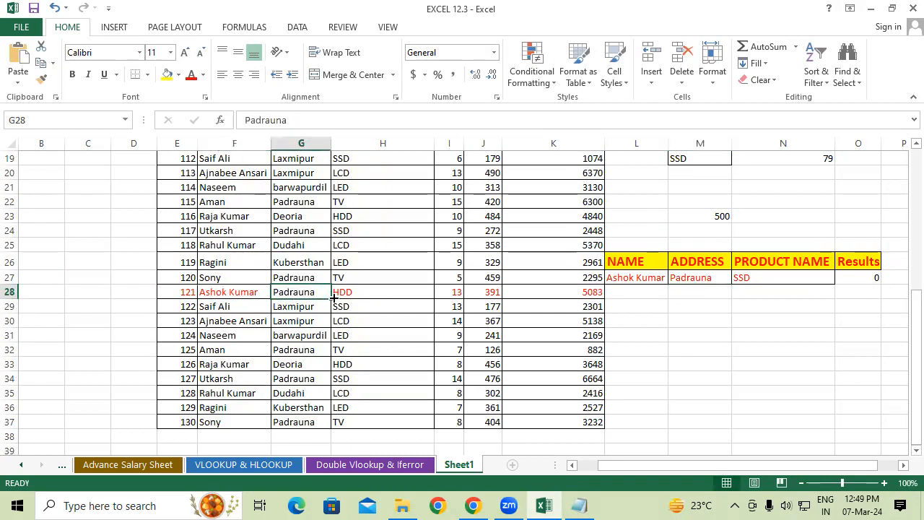
left_click(359, 293)
left_click(785, 280)
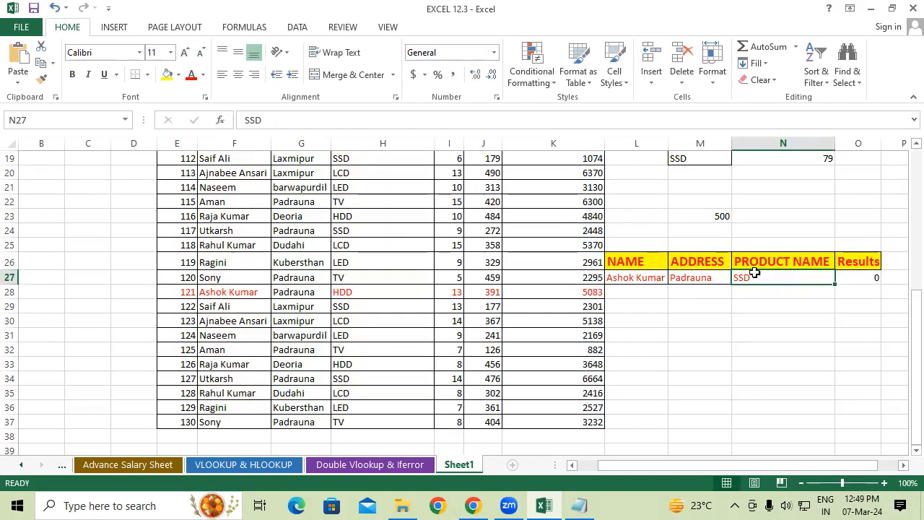
type("HDD")
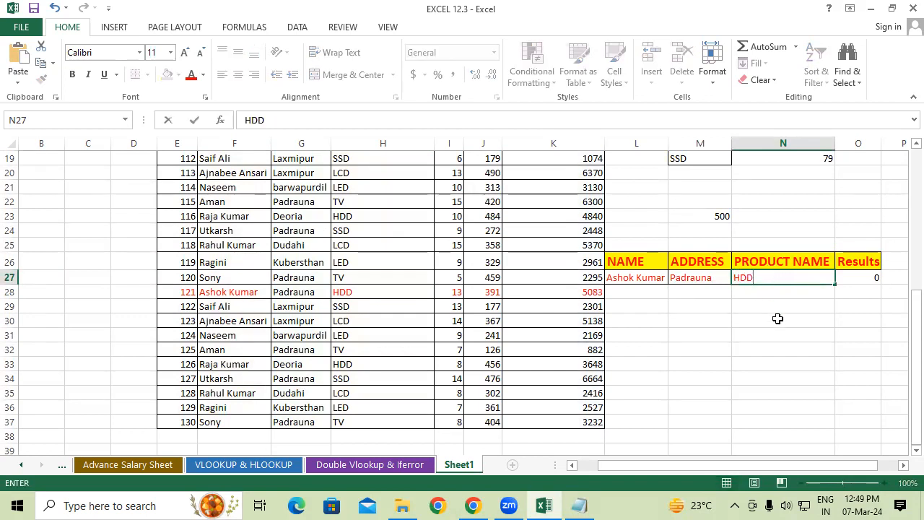
left_click(778, 318)
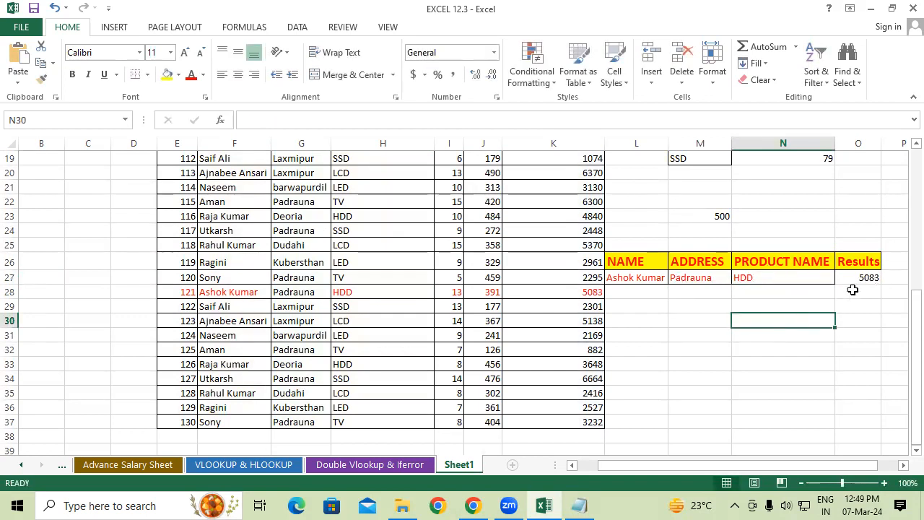
Compare the result in O27 with the amount for ID 121, and review the name, address and product columns against the criteria table L26:O27
left_click(577, 292)
left_click(846, 280)
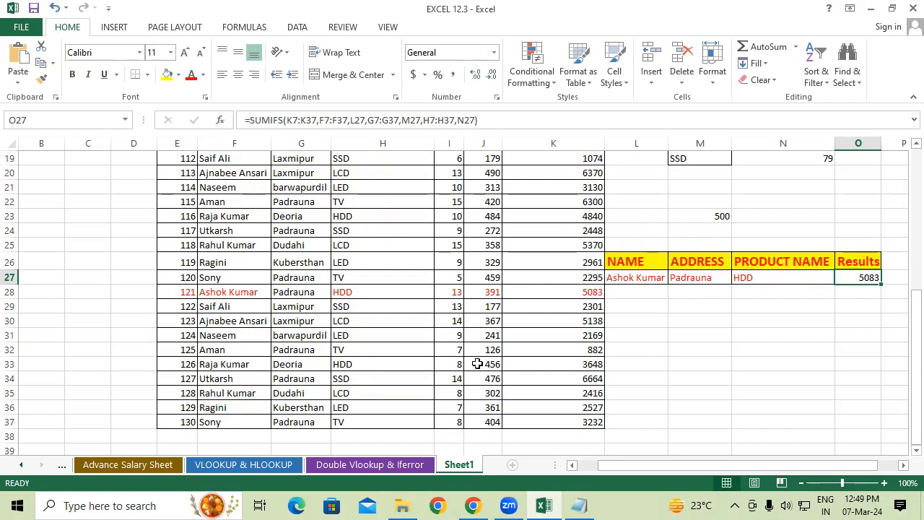
left_click_drag(238, 216, 269, 383)
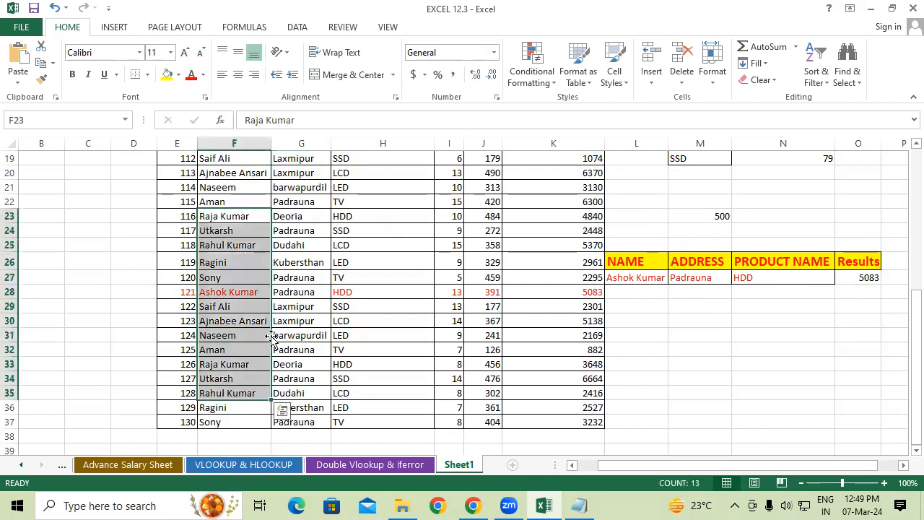
left_click_drag(306, 202, 310, 408)
left_click_drag(386, 193, 385, 365)
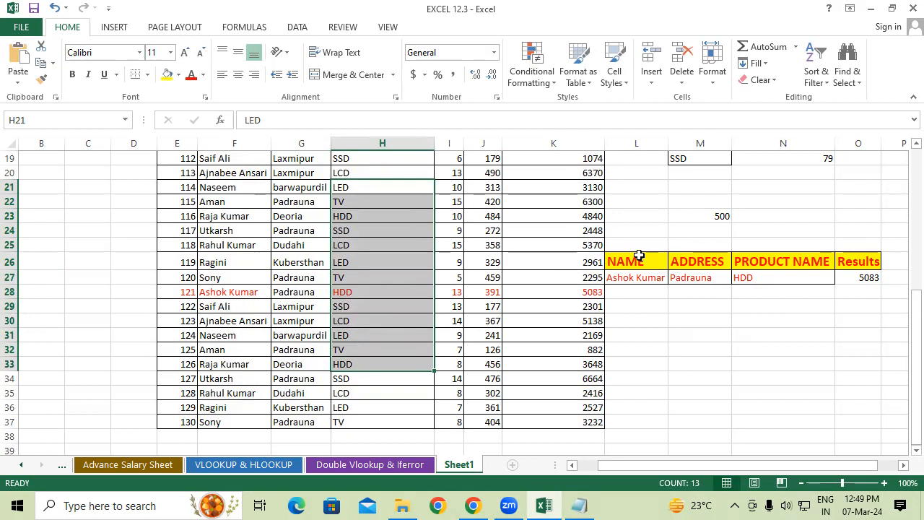
left_click_drag(639, 257, 875, 273)
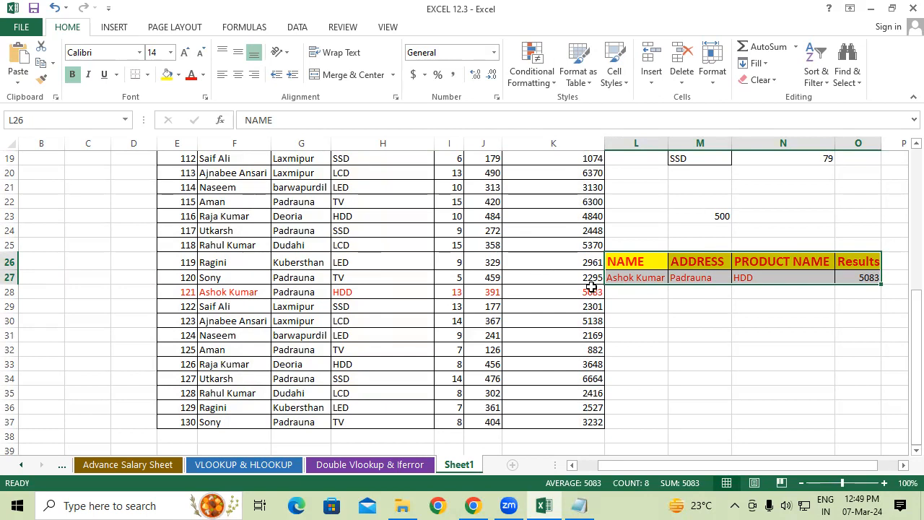
left_click(651, 333)
left_click_drag(615, 262, 615, 274)
Enter the headings NAME in L31 and Product name in M31, and fill in a person's name from the table in L32
left_click(663, 329)
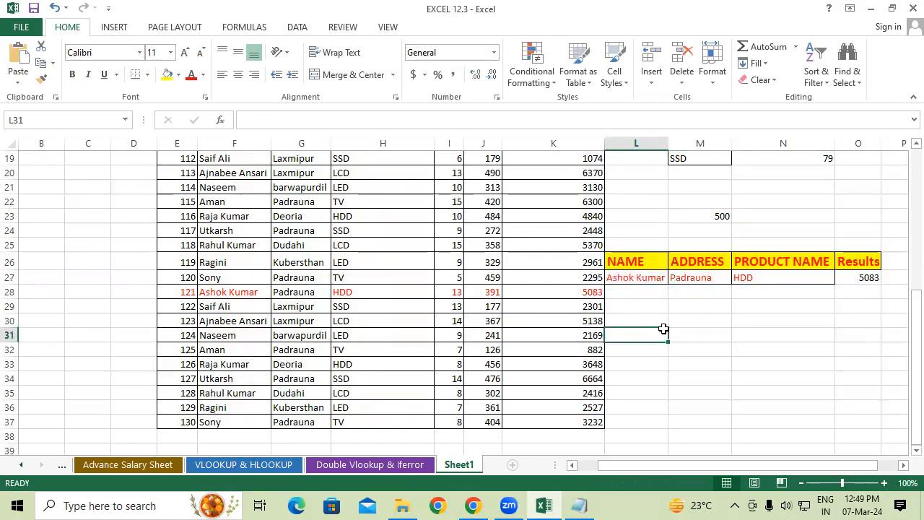
type("n")
key("BackSpace")
key("BackSpace")
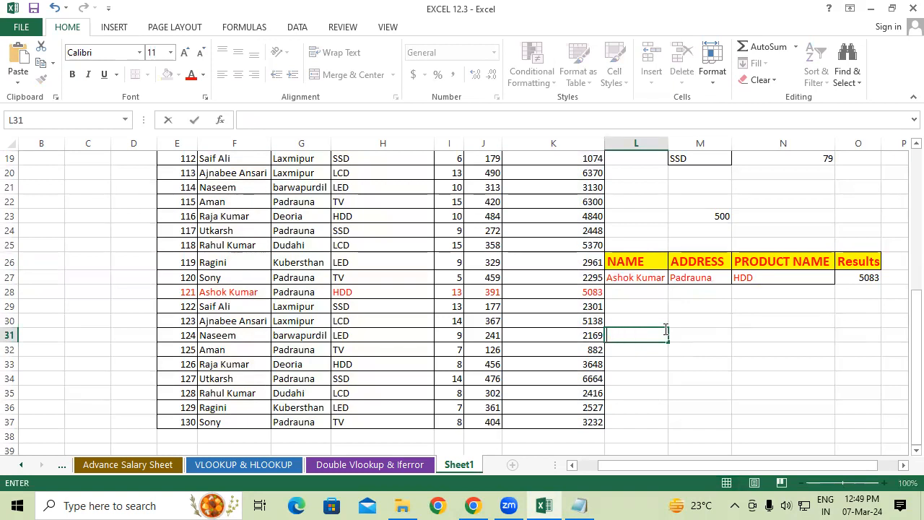
type("NAME")
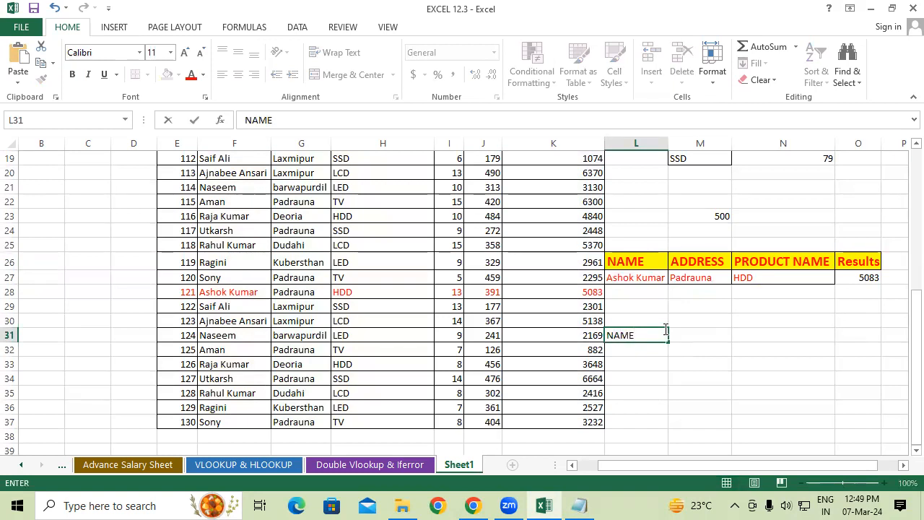
key("Tab")
type("p")
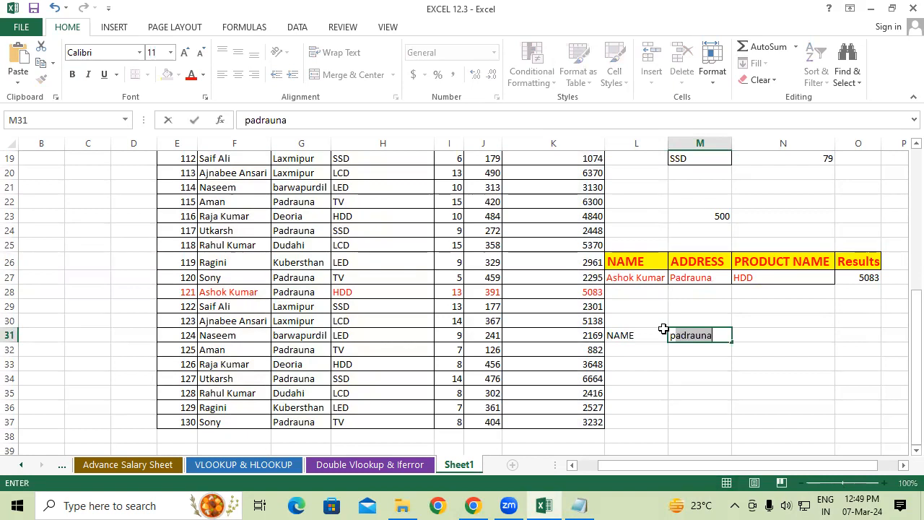
type("RODUCT")
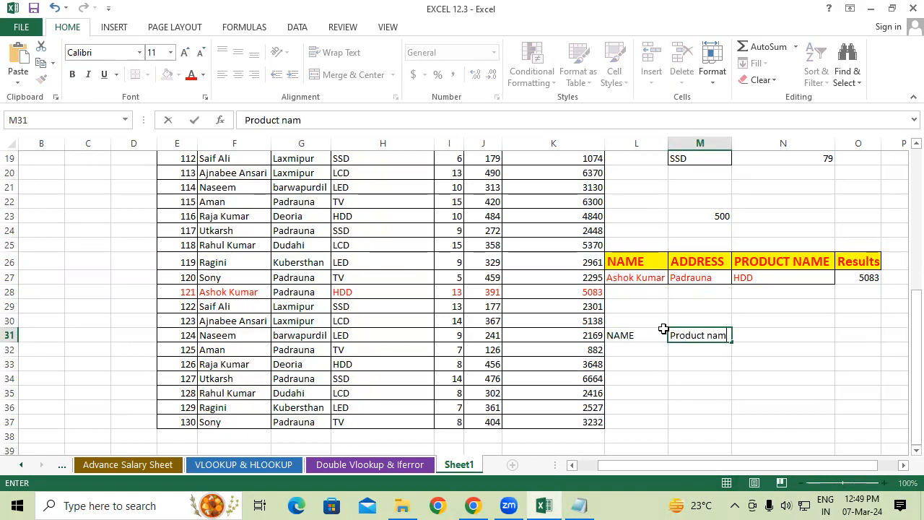
key("Return")
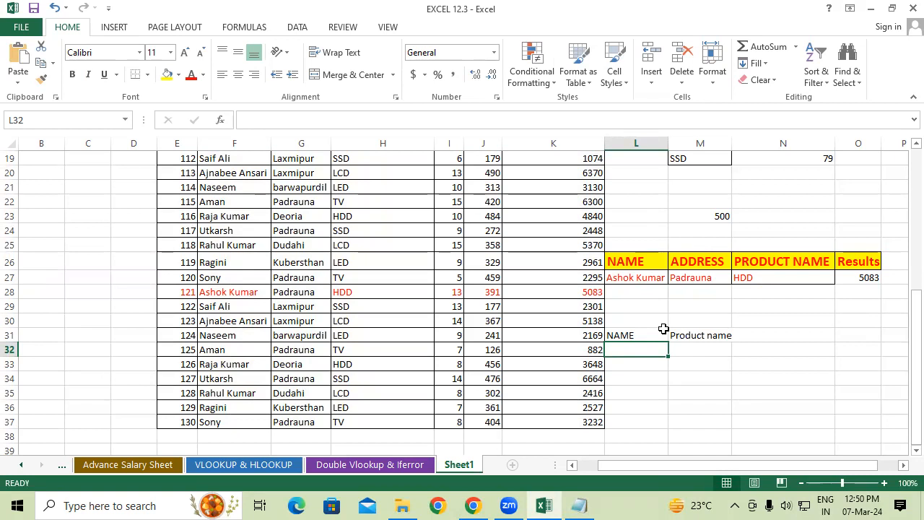
type("Ragini")
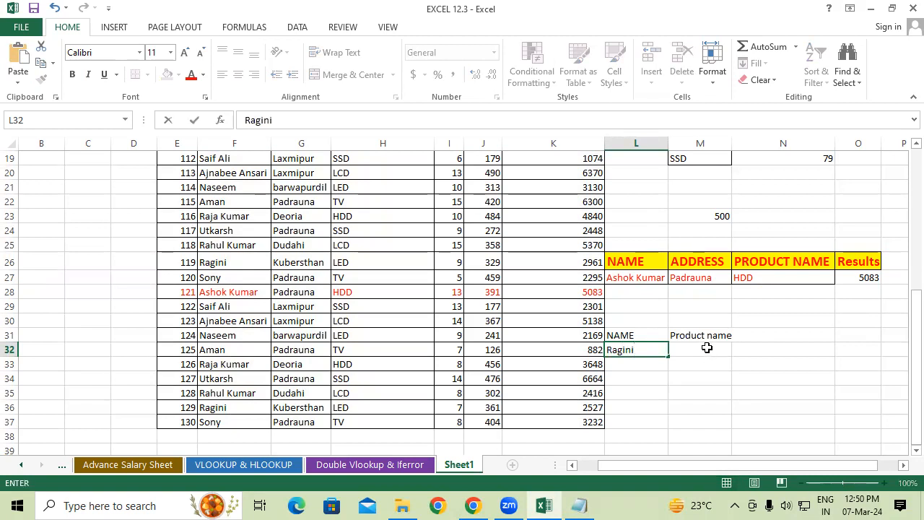
left_click(701, 337)
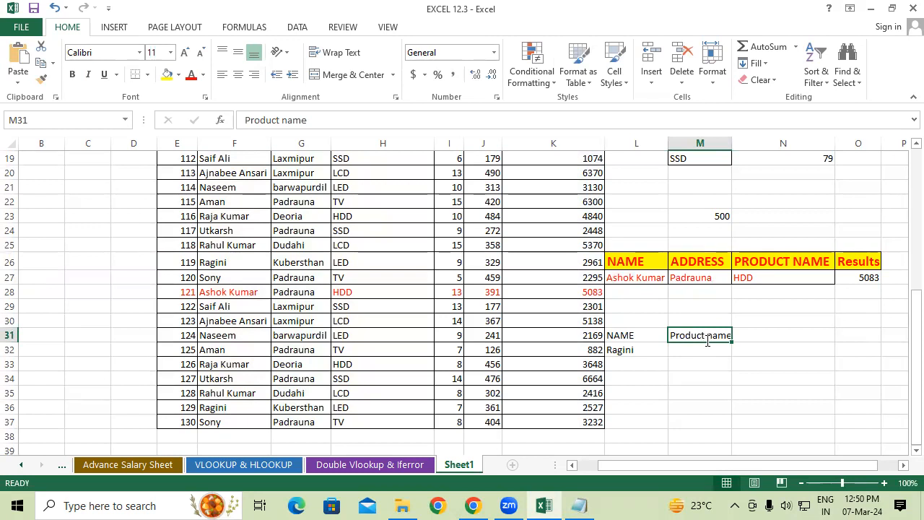
type("LED")
key("Tab")
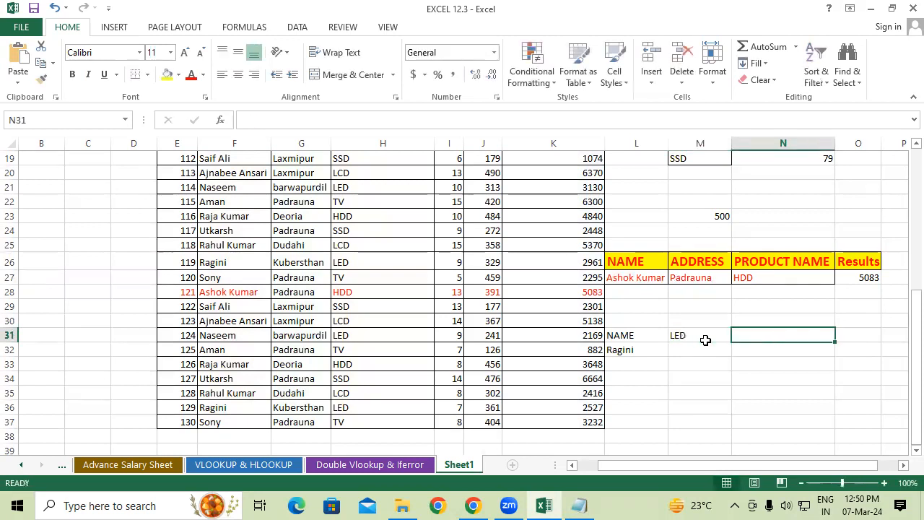
key("ctrl+z")
Enter LED as the product criterion in M32 and the heading Results in N31
left_click(697, 349)
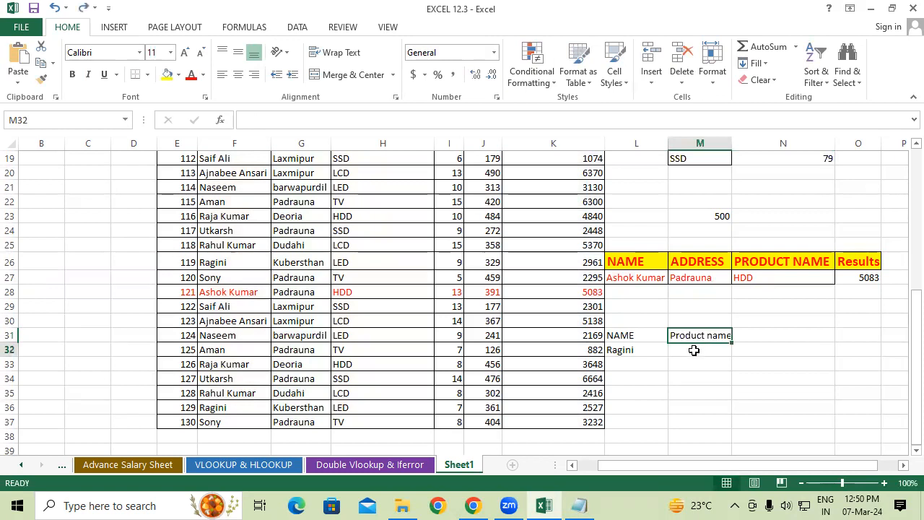
type("LED")
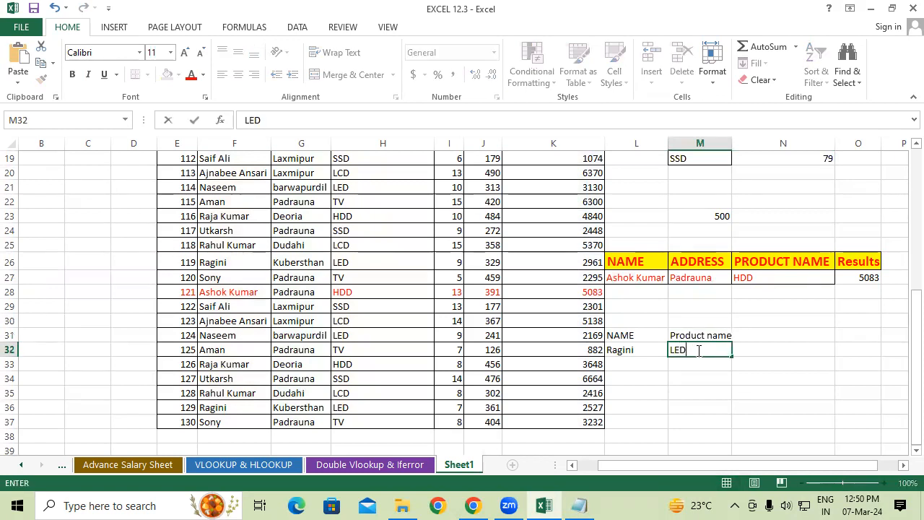
key("Return")
type("Results")
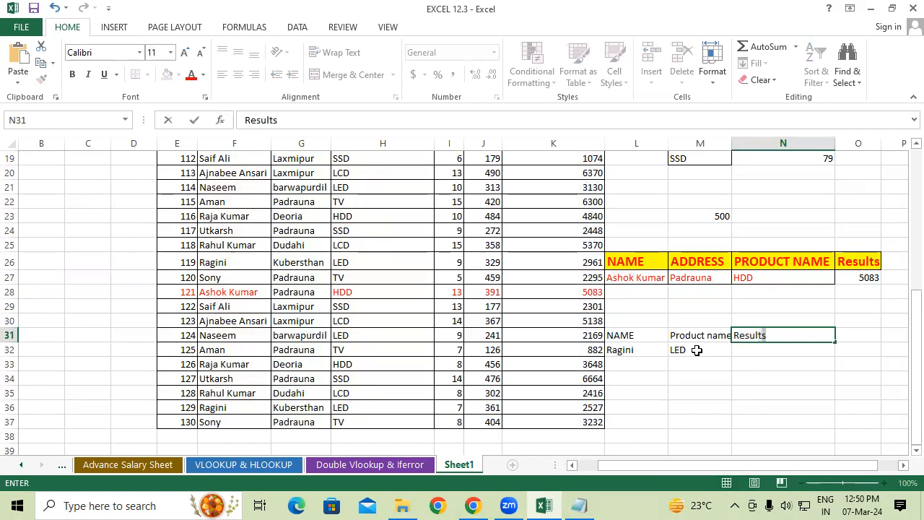
key("Return")
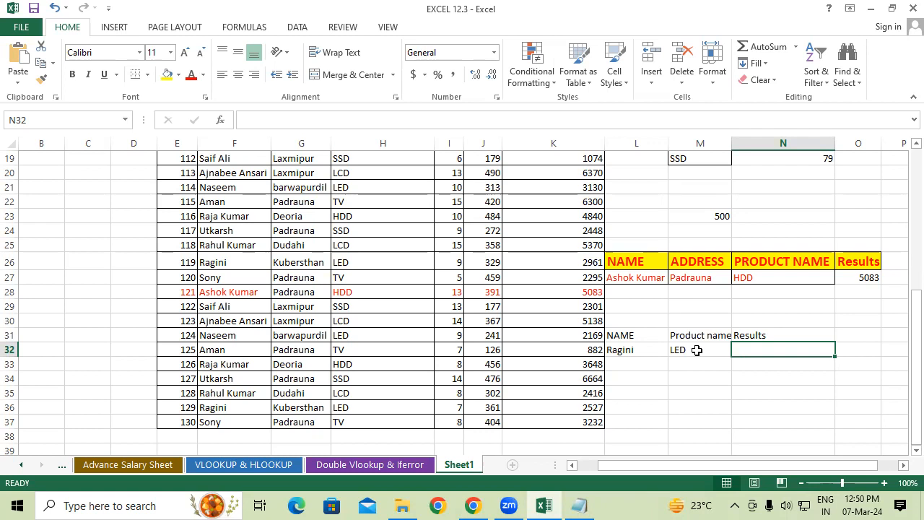
Start a SUMIFS formula in N32 with the quantity column I7:I37 as the sum range
type("=sumi")
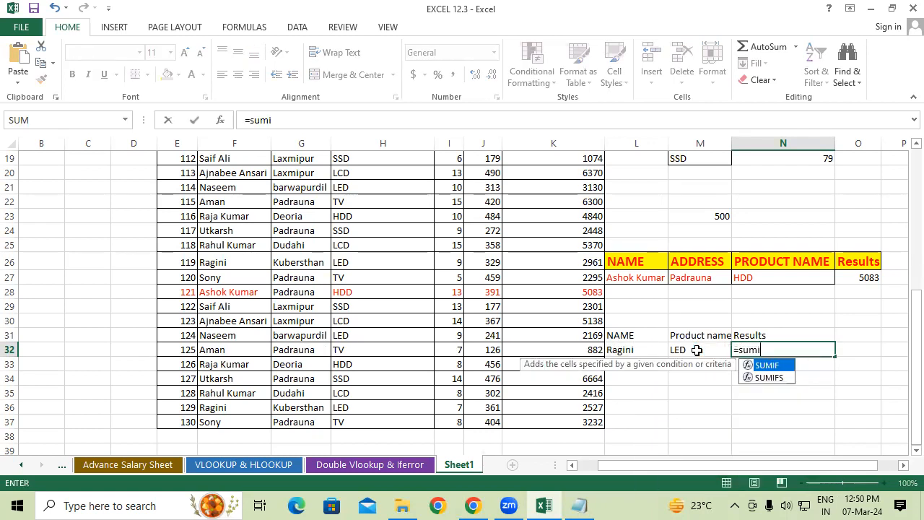
type("fs")
key("Tab")
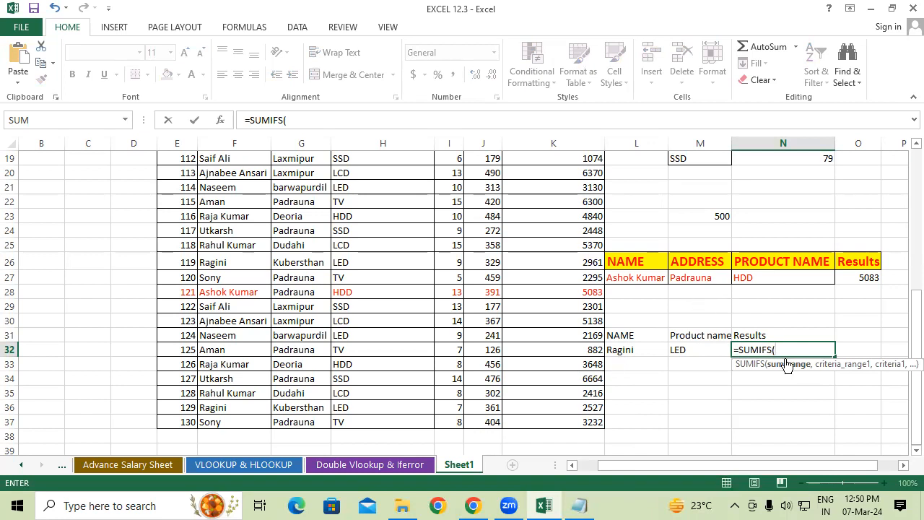
scroll(534, 354, "up", 2)
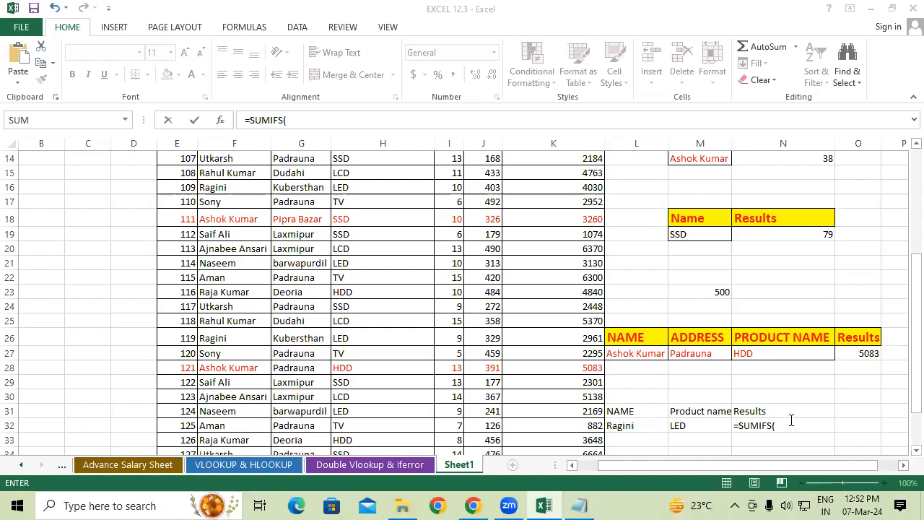
left_click(792, 420)
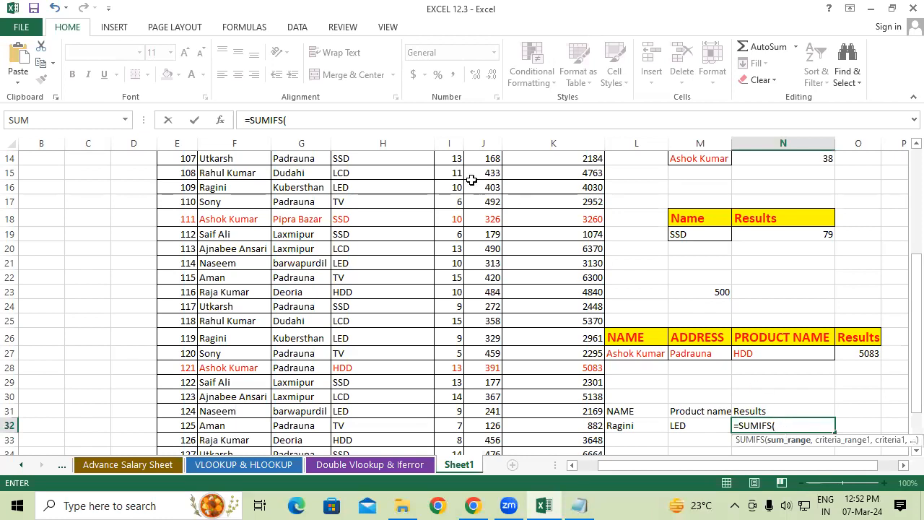
scroll(450, 176, "up", 3)
left_click_drag(451, 161, 454, 404)
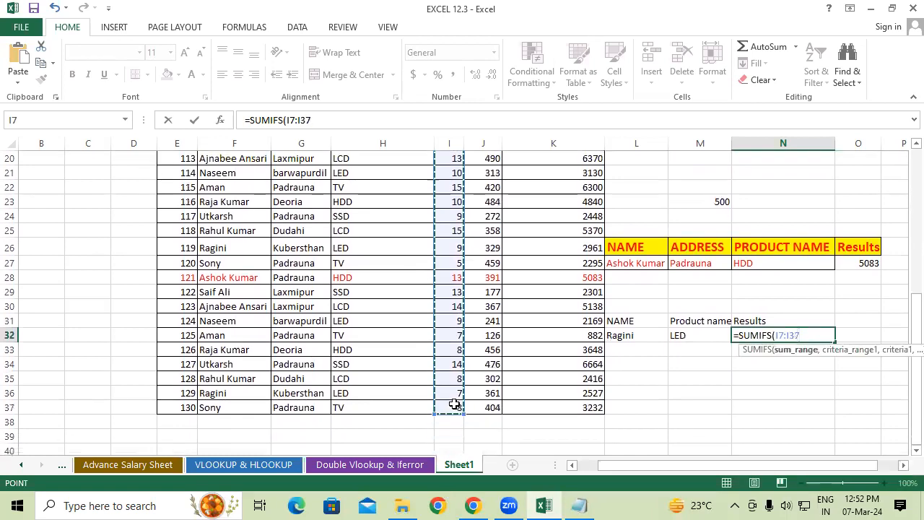
type(",")
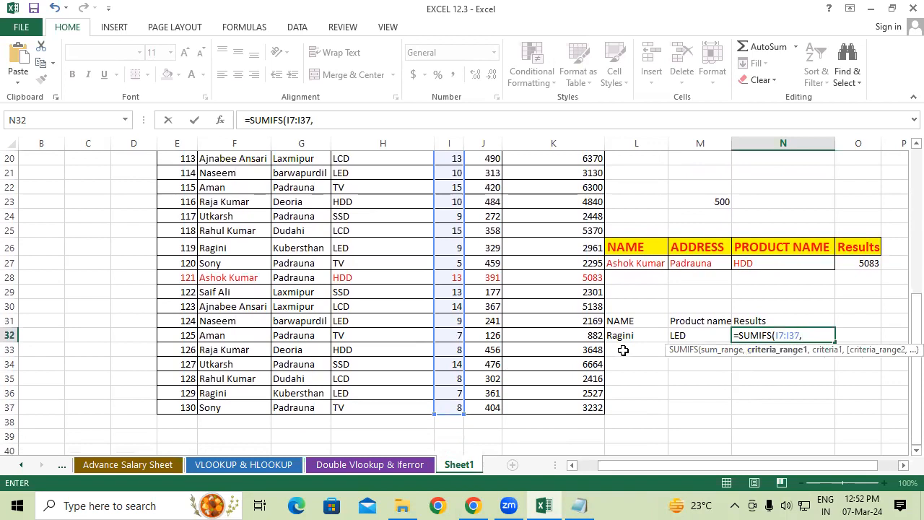
Add the name column F7:F37 as the first criteria range, with L32 as its criterion
scroll(241, 357, "up", 5)
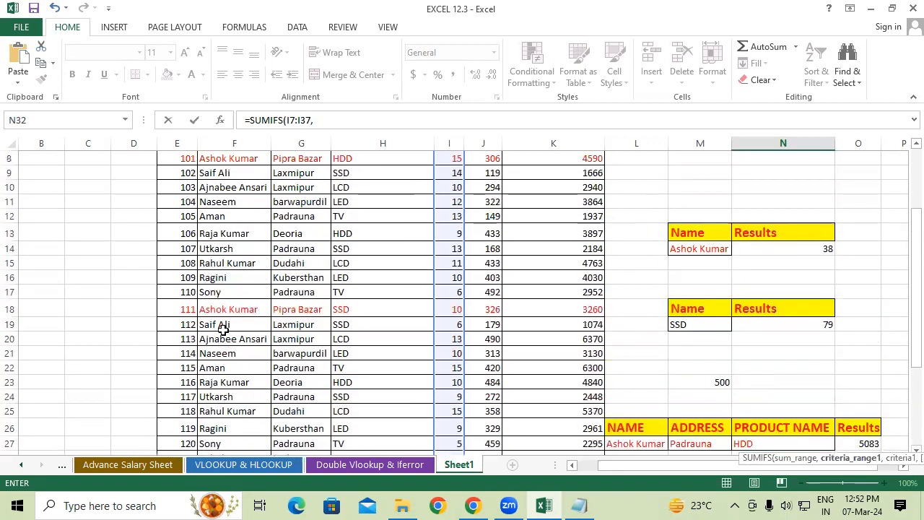
left_click_drag(223, 198, 231, 421)
type(",")
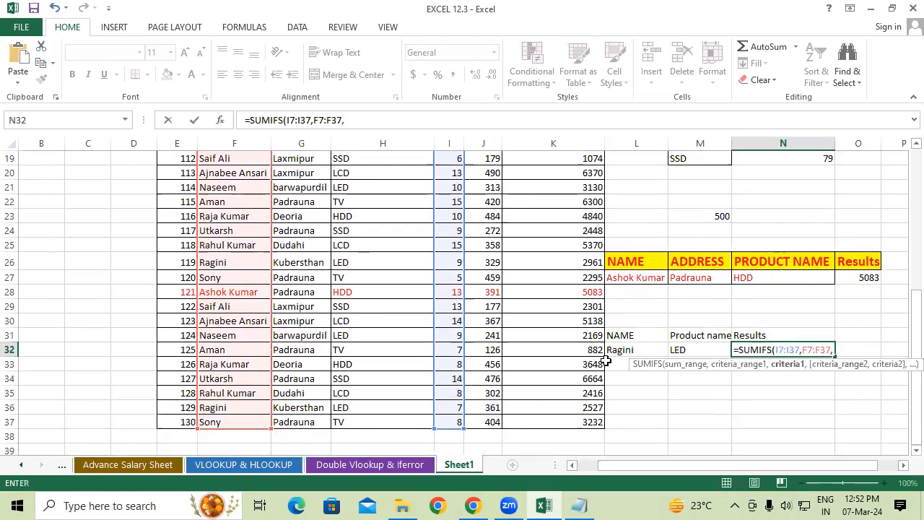
left_click(628, 349)
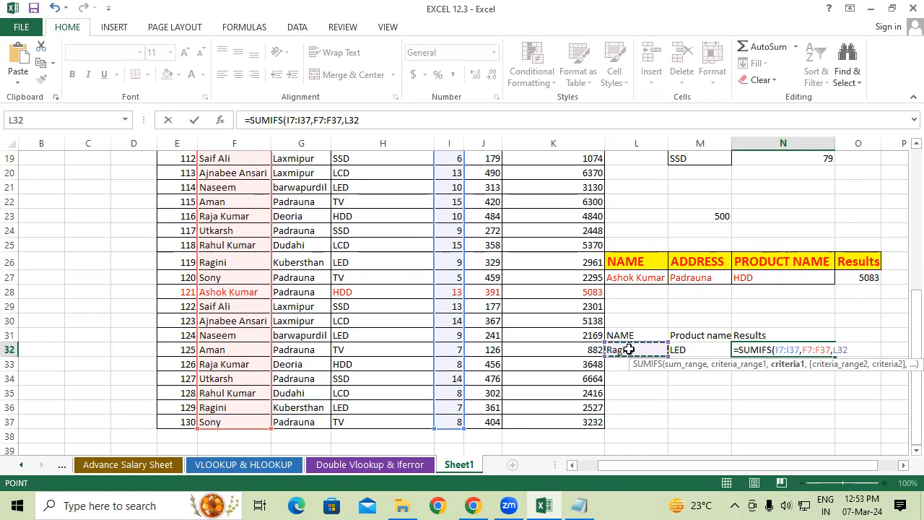
type(",")
Add the product column H7:H37 as the second criteria range with M32 as its criterion, and complete the SUMIFS formula
scroll(371, 286, "up", 3)
scroll(371, 286, "up", 4)
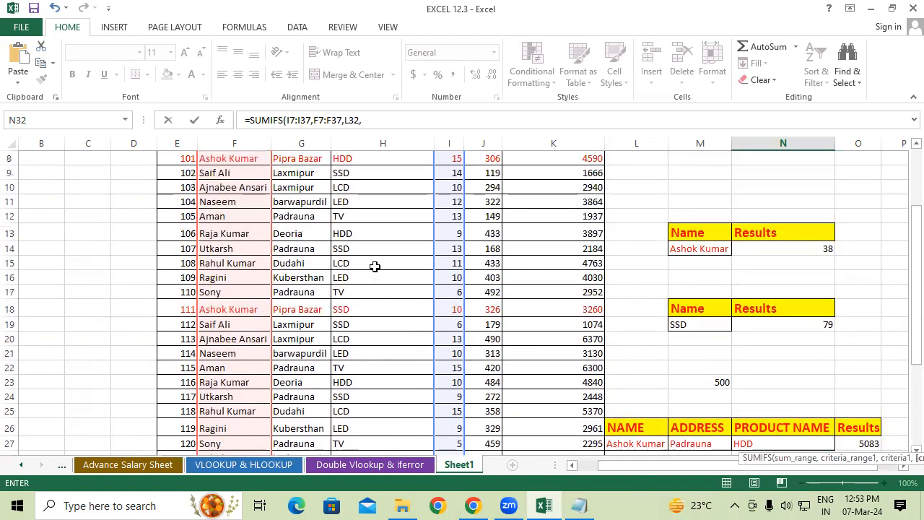
left_click_drag(368, 174, 358, 433)
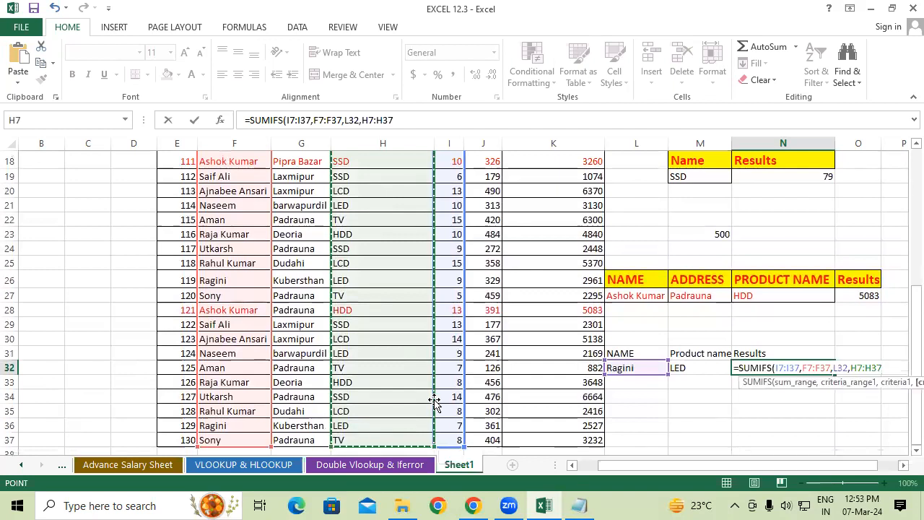
type(",")
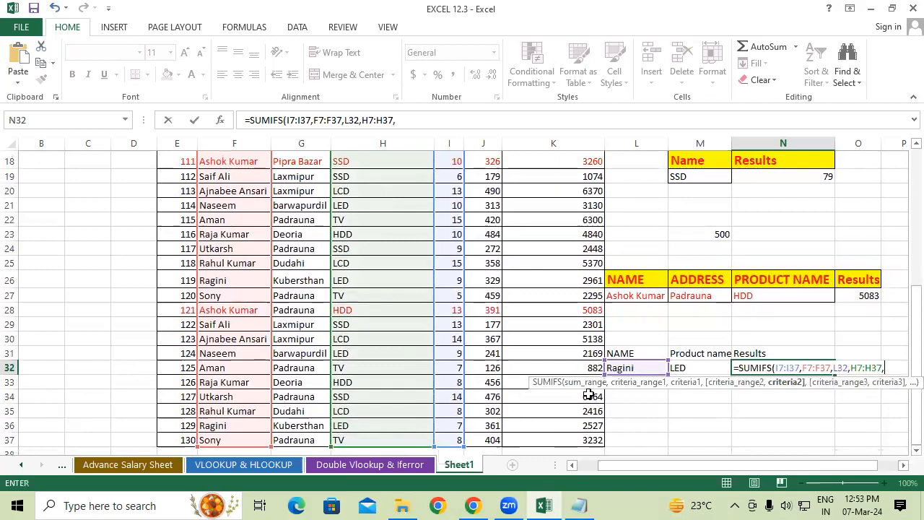
left_click(698, 367)
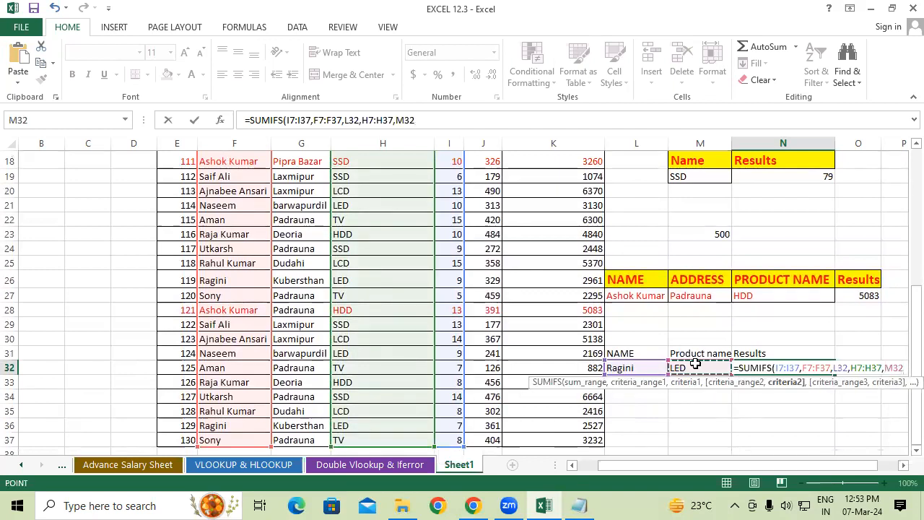
key("Return")
Review the name and product criteria in L32:M32 and the SUMIFS formula in N32
left_click(697, 412)
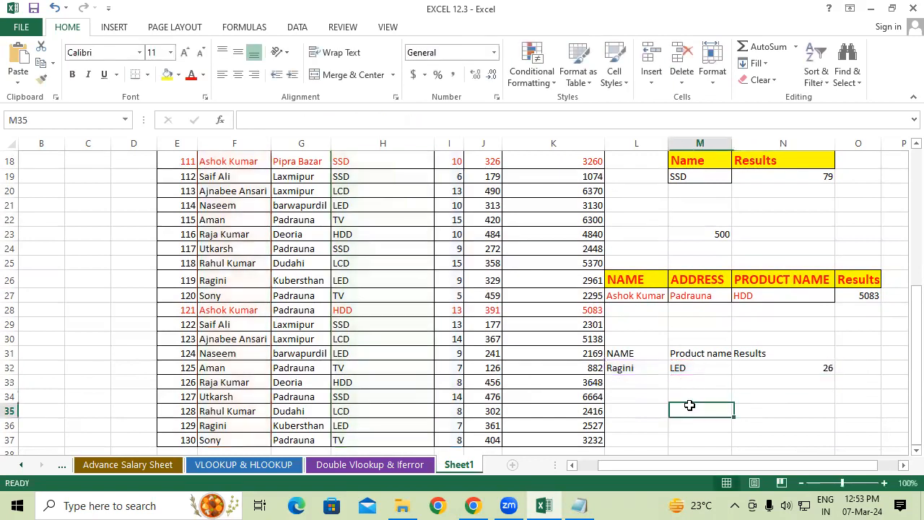
left_click(640, 368)
left_click(682, 368)
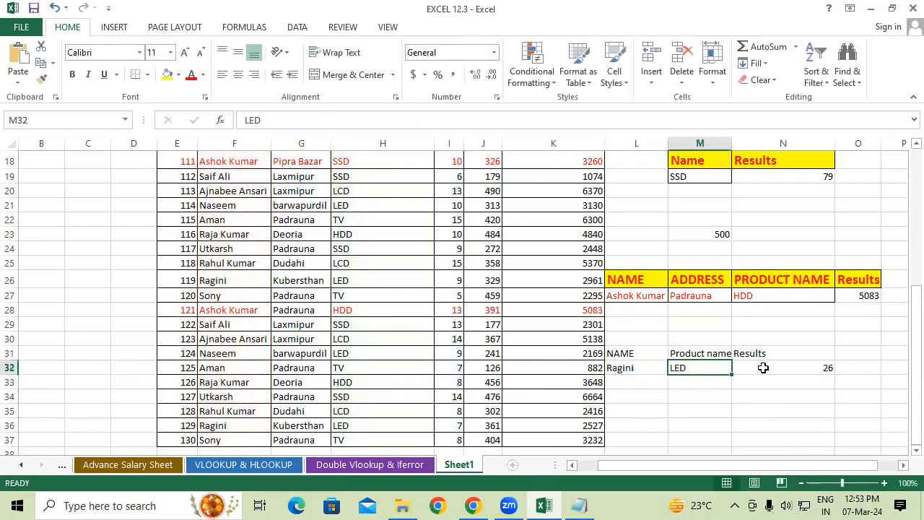
left_click(773, 368)
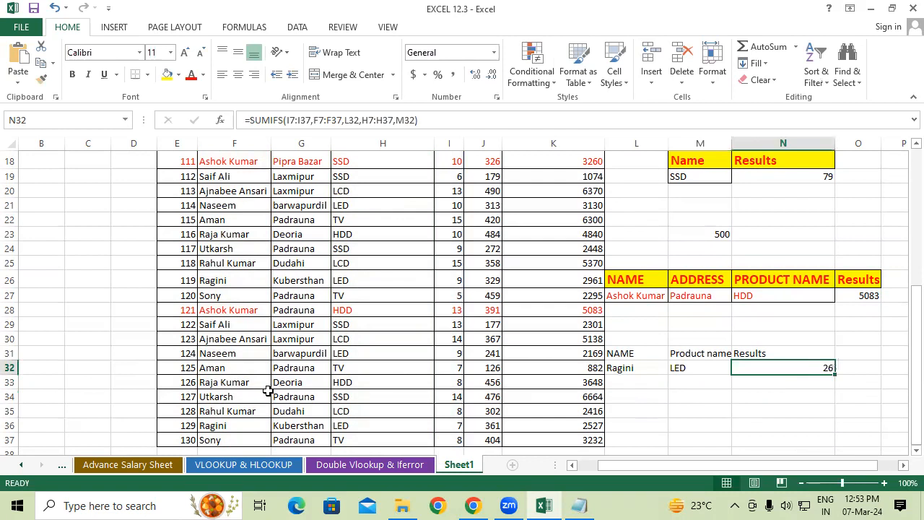
Change the product of record ID 129 in H36 to SSD and check the SUMIFS result in N32
left_click(346, 426)
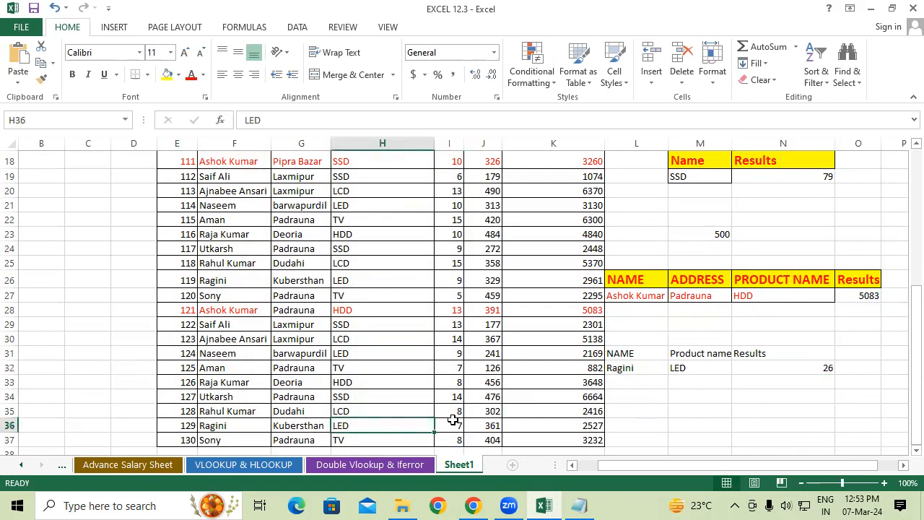
type("a")
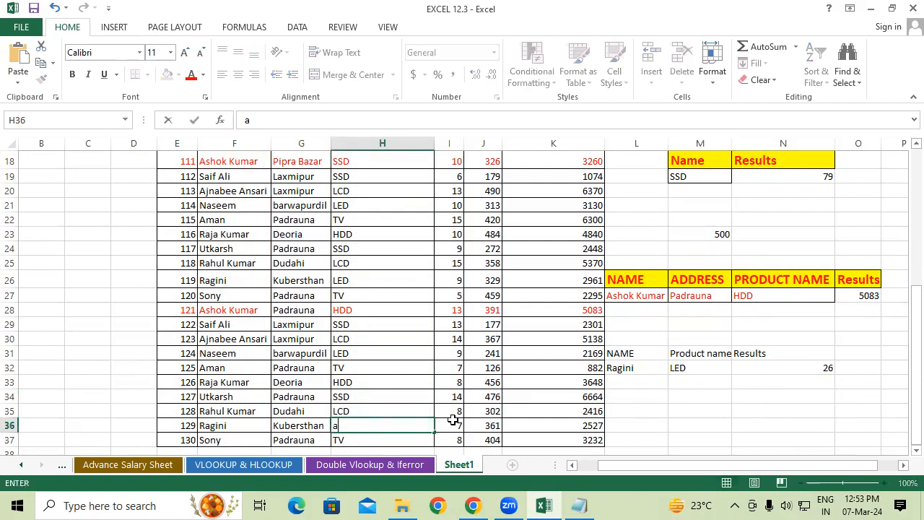
key("BackSpace")
type("S")
key("Return")
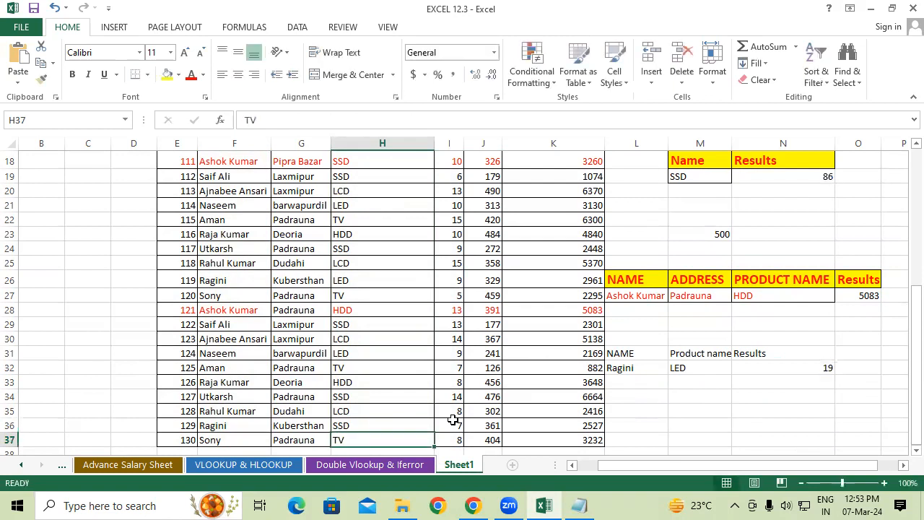
left_click(791, 356)
left_click(799, 372)
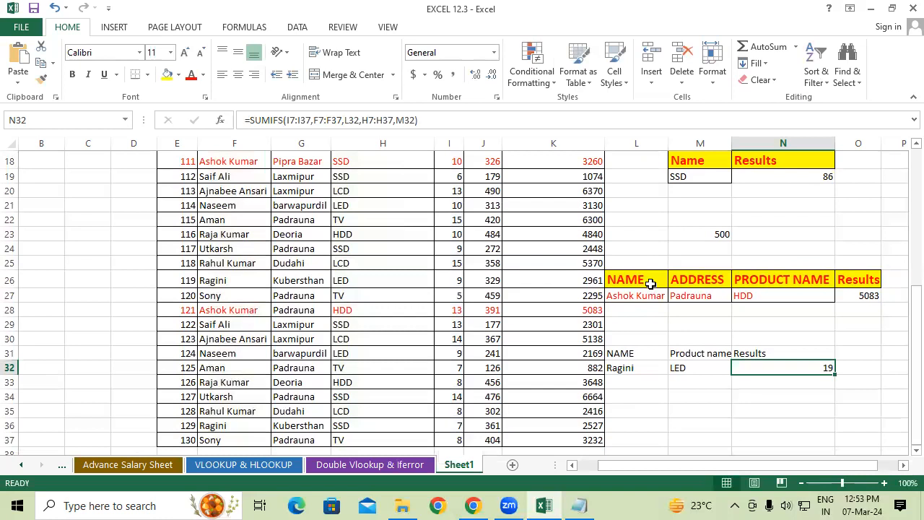
scroll(651, 284, "down", 1)
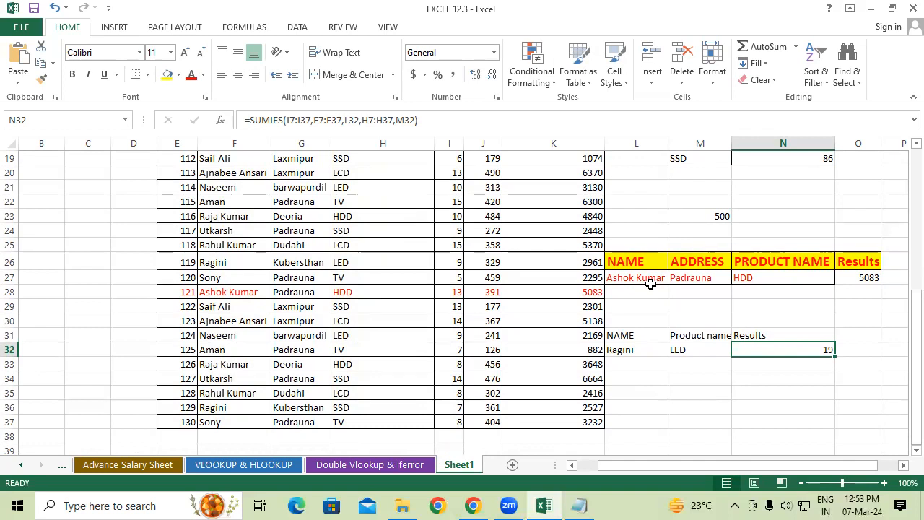
scroll(647, 282, "up", 6)
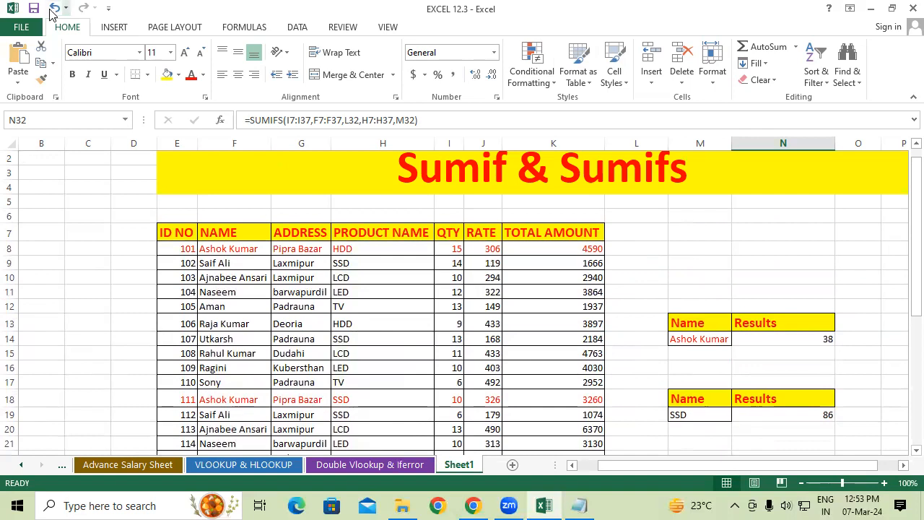
left_click(208, 248)
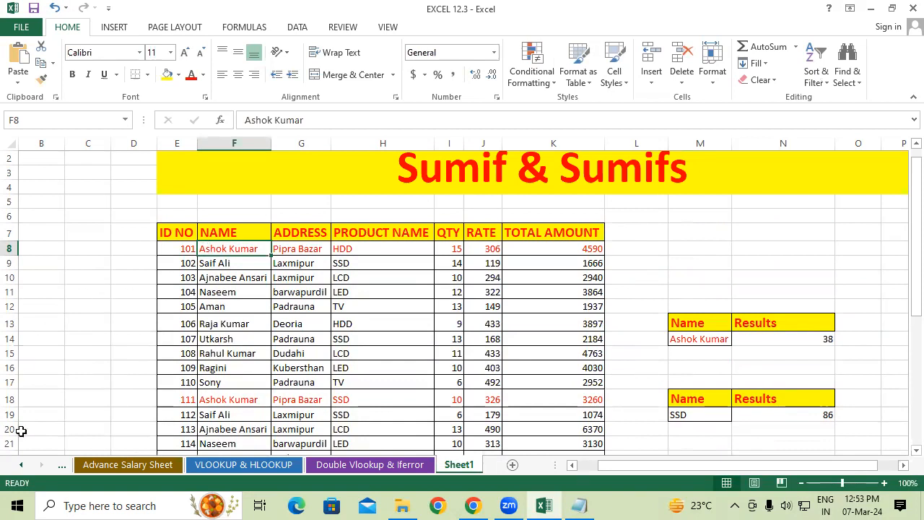
Look at the lookup formula in D20 on the VLOOKUP & HLOOKUP sheet and return to Sheet1
left_click(212, 466)
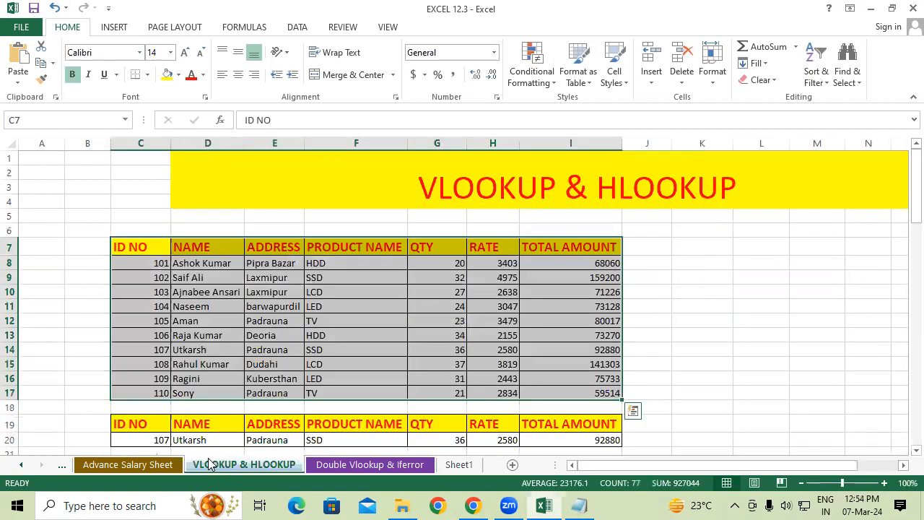
scroll(113, 306, "down", 1)
left_click(184, 396)
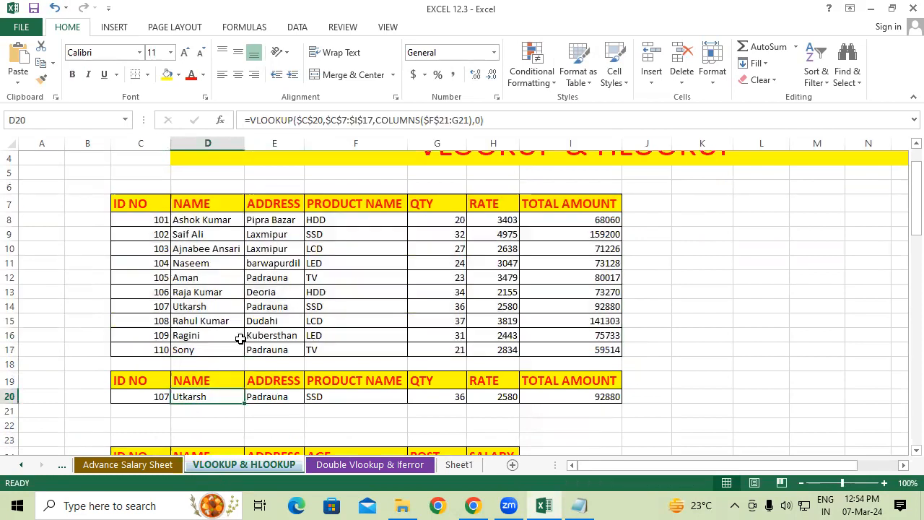
left_click(458, 465)
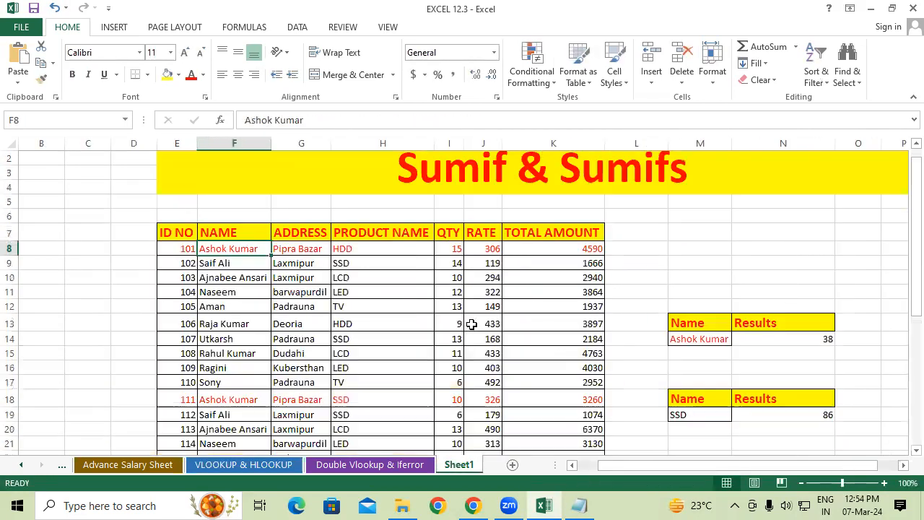
left_click(472, 324)
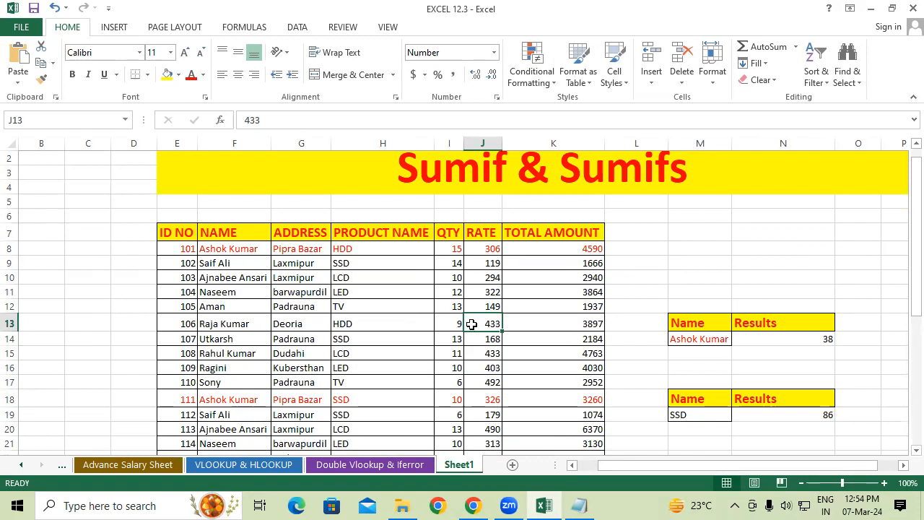
left_click(699, 156)
double_click(697, 166)
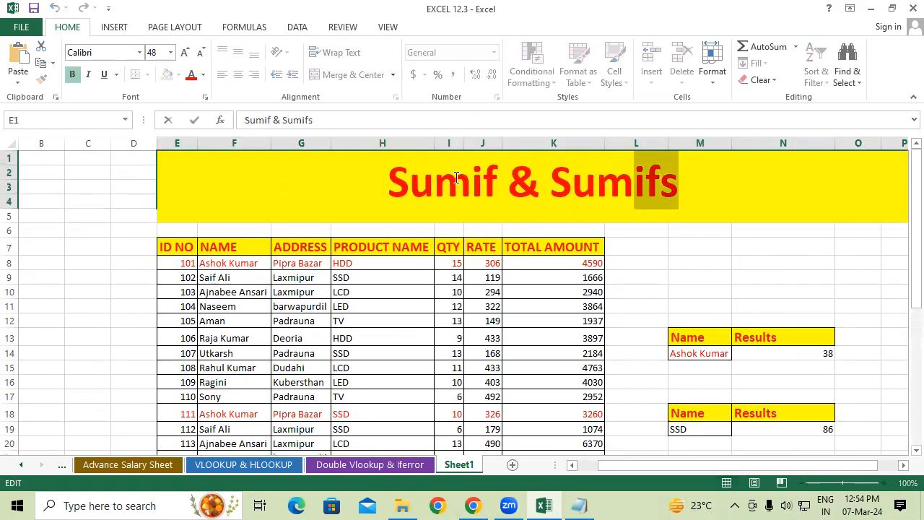
left_click_drag(457, 177, 273, 168)
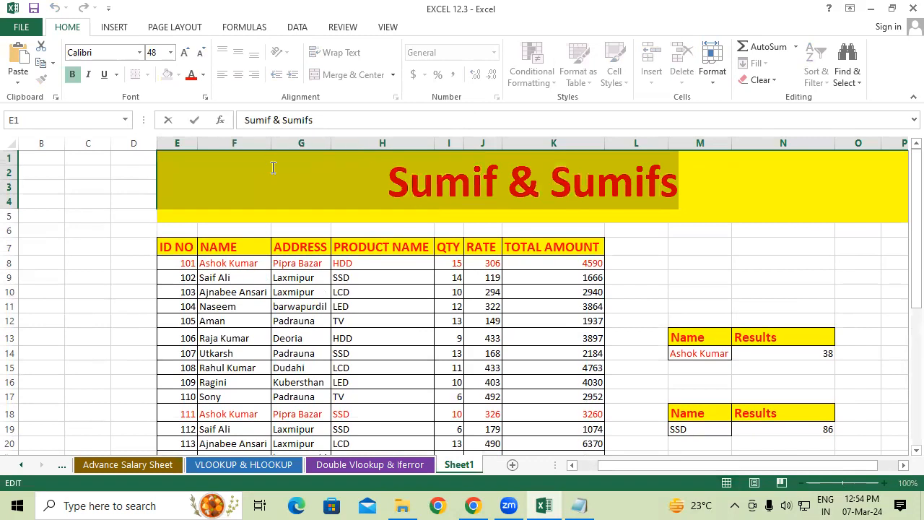
left_click(462, 465)
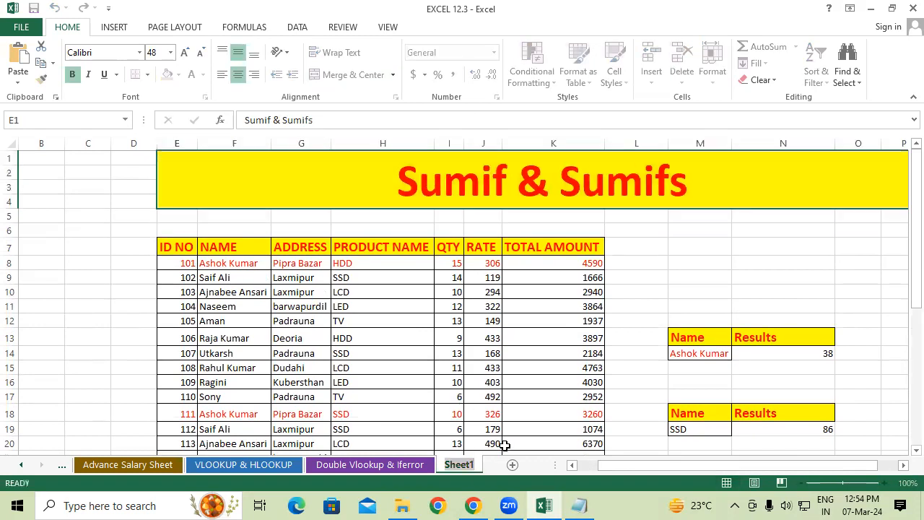
Copy the title text from the merged heading cell E1 and rename Sheet1 as Sumif & Sumifs
double_click(535, 173)
left_click_drag(679, 181, 289, 197)
key("ctrl+c")
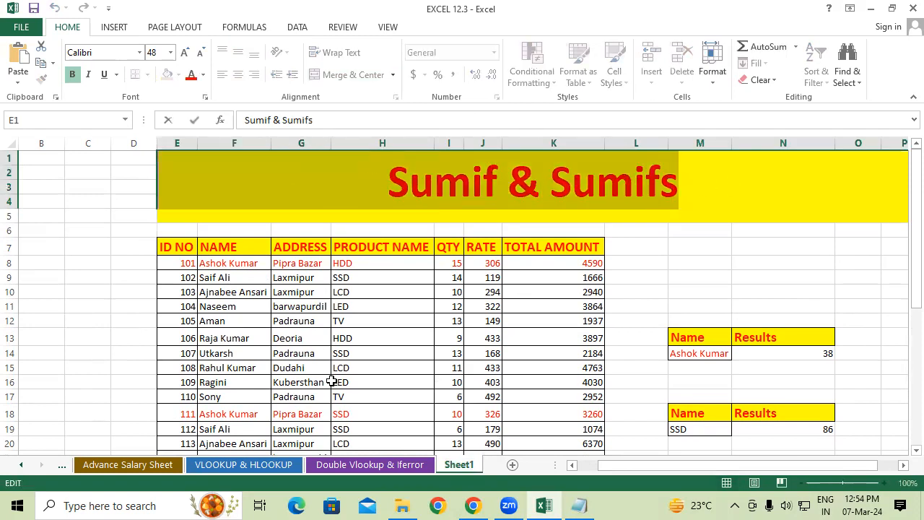
left_click(455, 465)
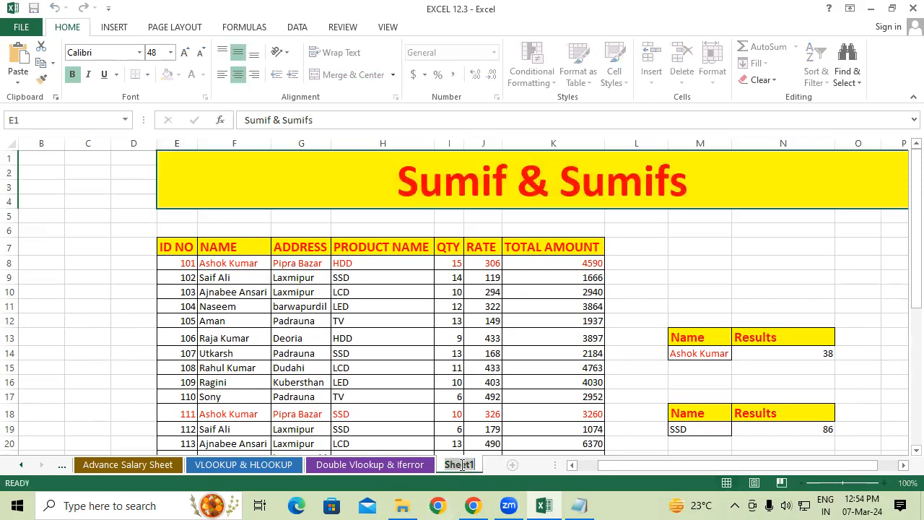
key("ctrl+v")
left_click(441, 353)
Set the tab color of the Sumif & Sumifs sheet to red
right_click(397, 465)
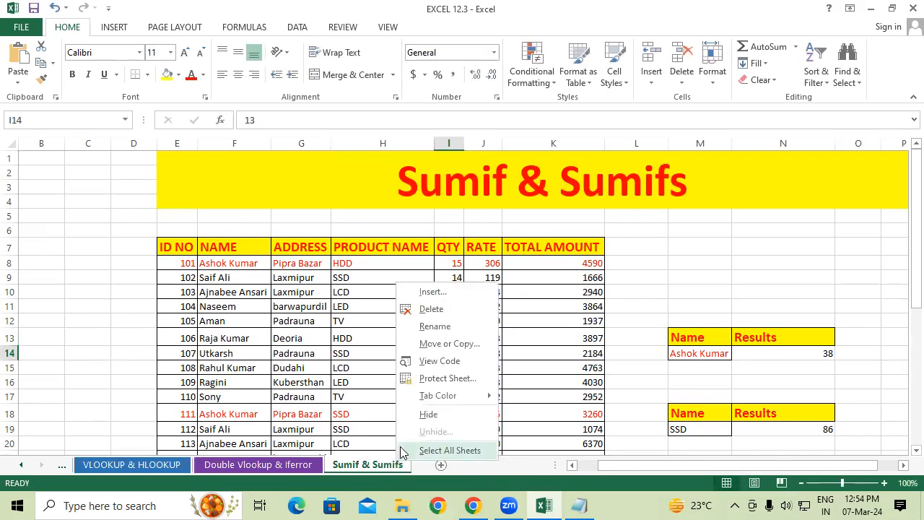
mouse_move(476, 405)
left_click(517, 447)
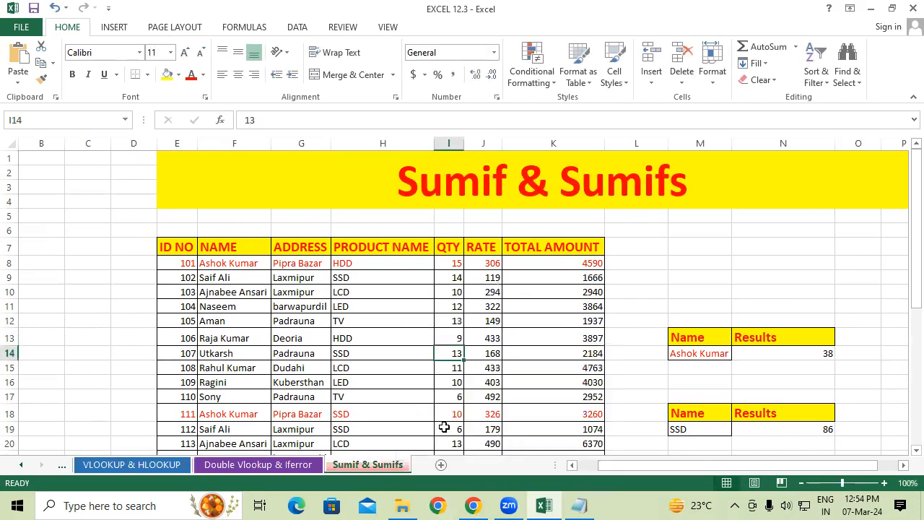
left_click(426, 397)
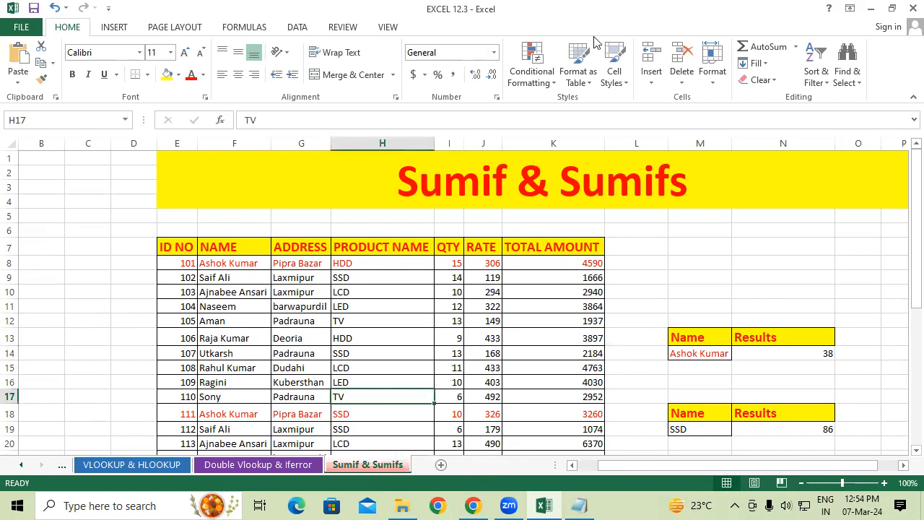